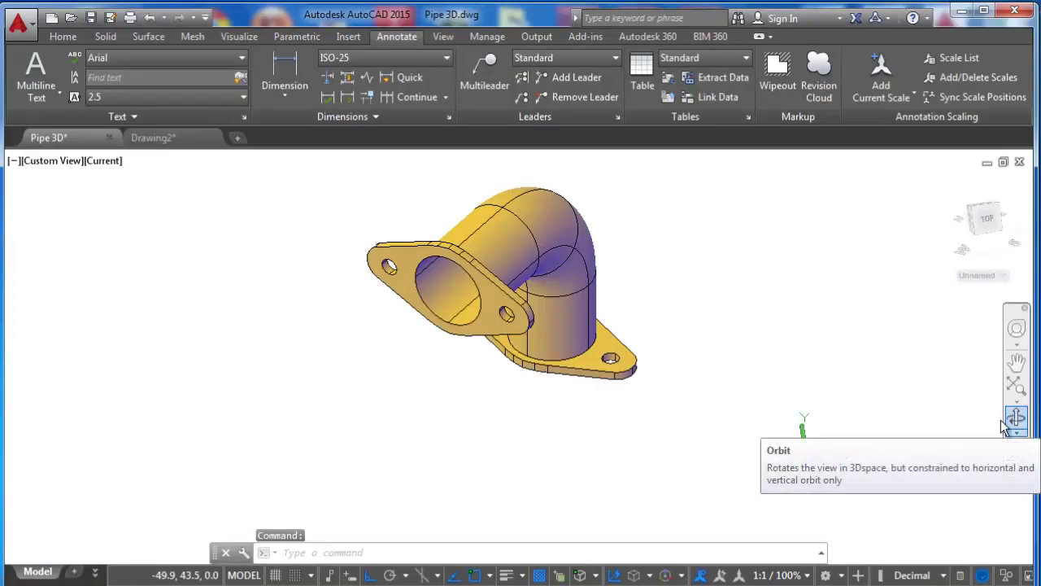
Orbit the flanged elbow in Pipe 3D to a new viewing angle, then exit orbit.
left_click(1015, 419)
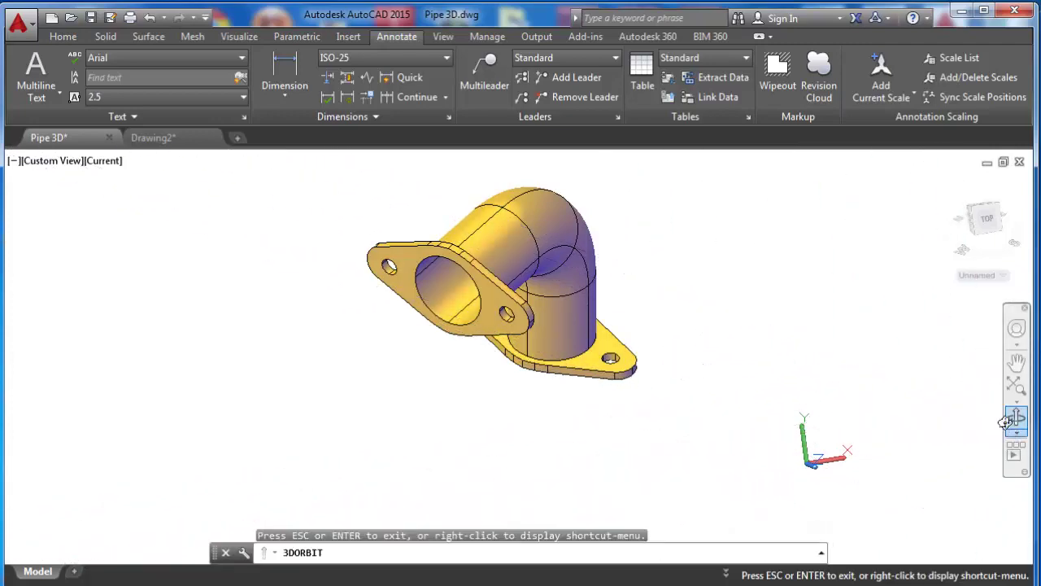
left_click_drag(506, 386, 304, 355)
mouse_move(554, 338)
left_mouse_down()
mouse_move(458, 373)
mouse_move(358, 363)
mouse_move(281, 337)
mouse_move(510, 370)
mouse_move(720, 347)
left_mouse_up()
mouse_move(576, 357)
left_mouse_down()
mouse_move(546, 407)
mouse_move(558, 432)
mouse_move(619, 463)
mouse_move(669, 421)
mouse_move(642, 386)
mouse_move(479, 360)
mouse_move(477, 344)
left_mouse_up()
right_click(479, 343)
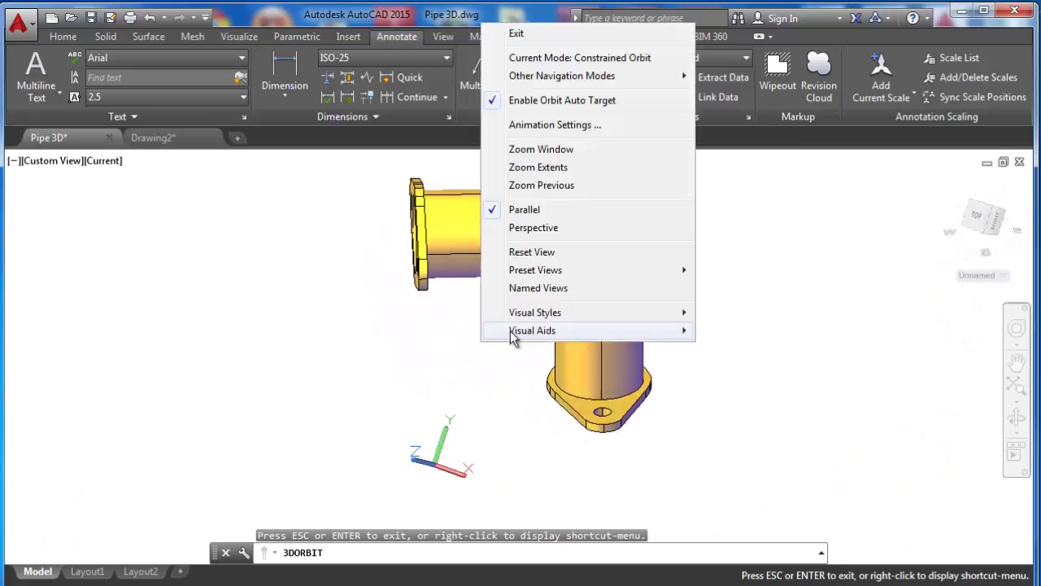
left_click(517, 33)
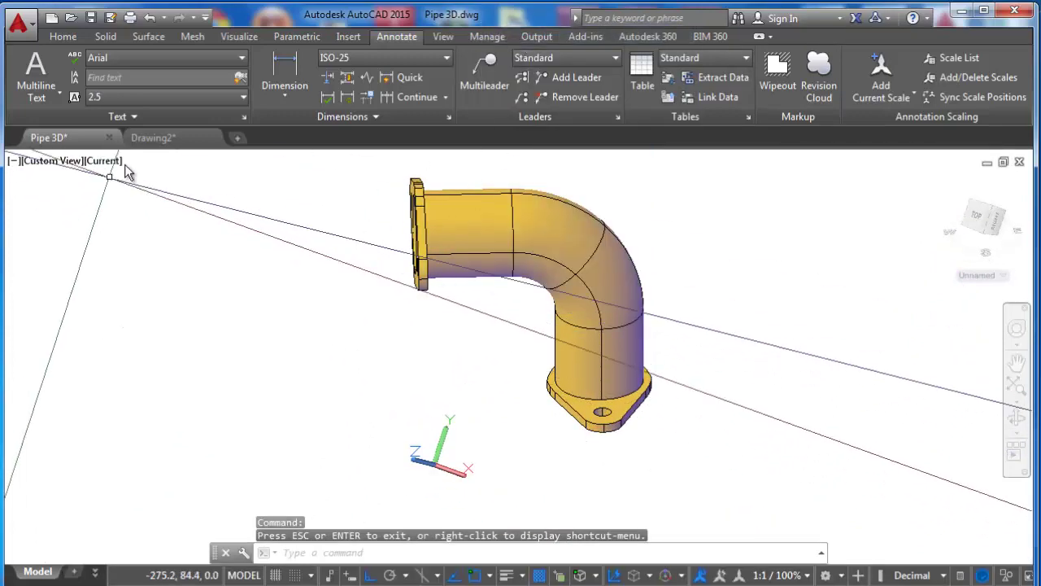
Switch to Drawing2 and zoom in on the flange profile.
left_click(162, 139)
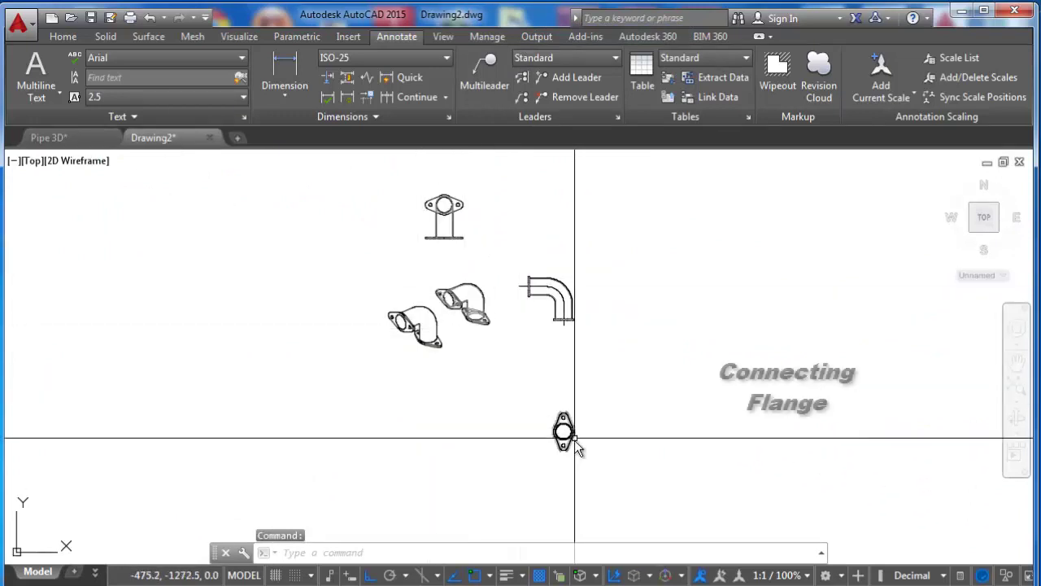
scroll(574, 440, "up", 6)
scroll(561, 352, "down", 3)
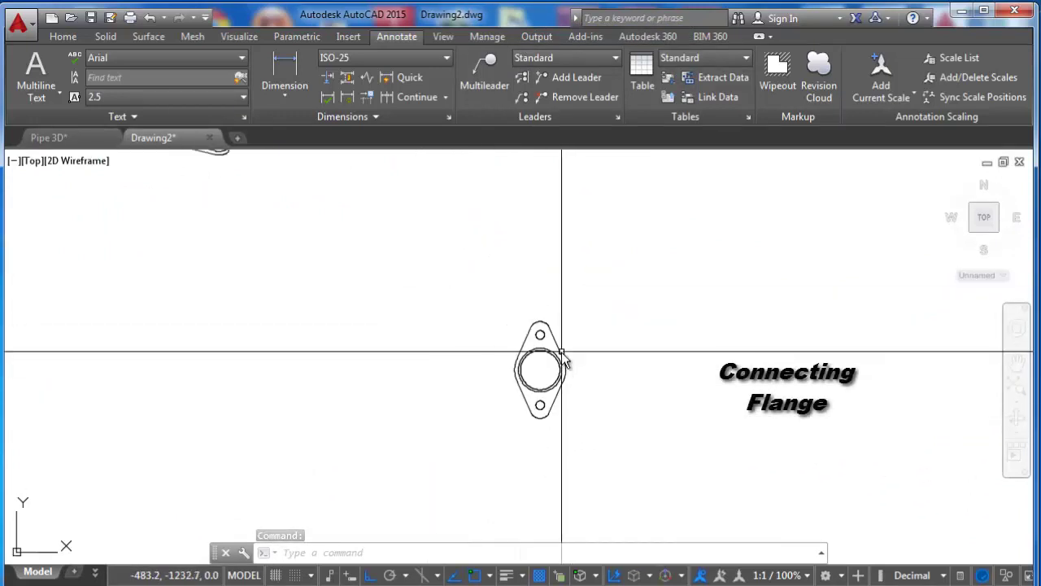
scroll(541, 358, "down", 3)
scroll(553, 325, "up", 4)
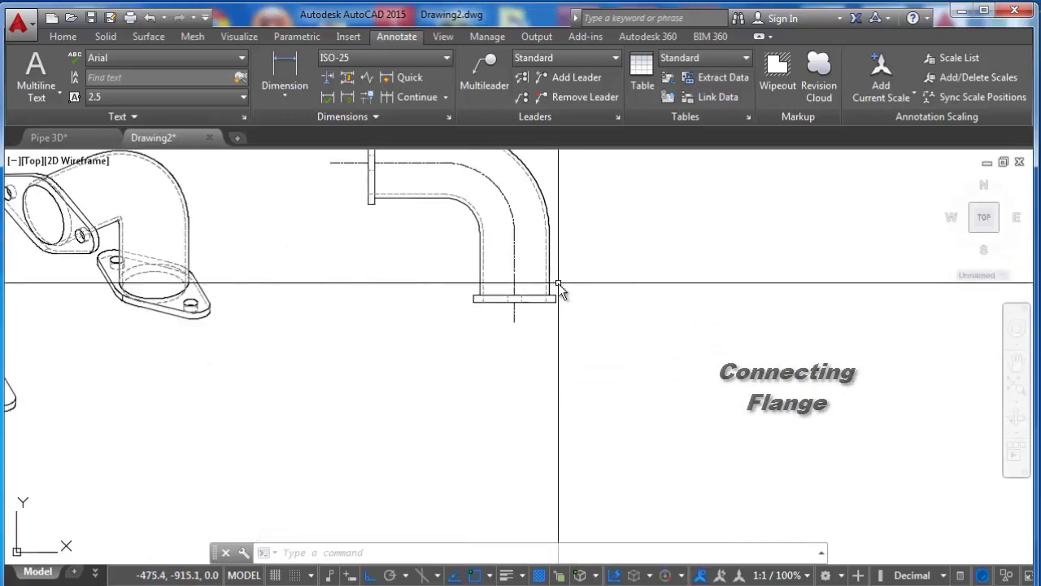
scroll(561, 304, "down", 1)
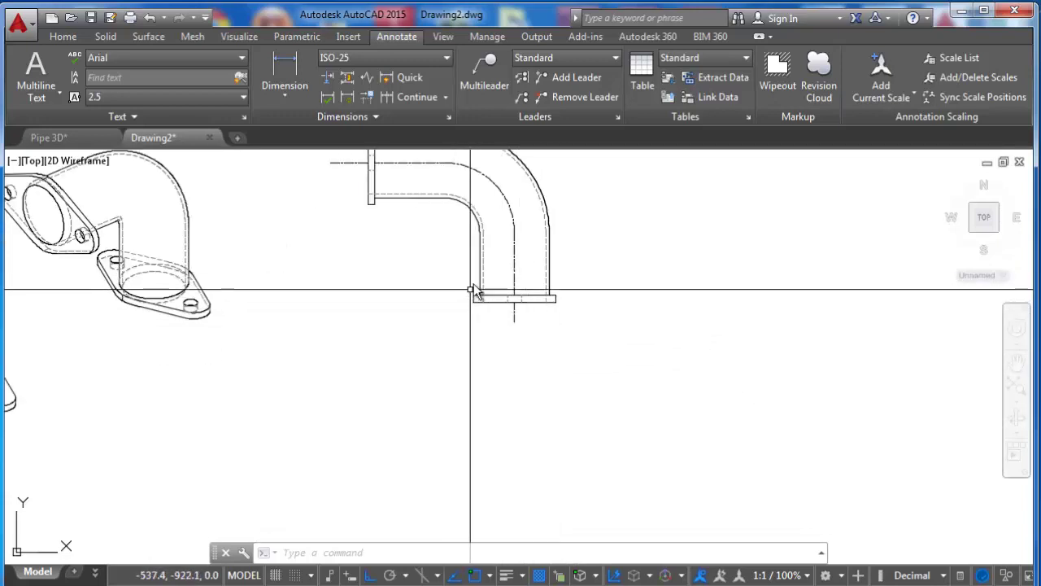
scroll(496, 318, "down", 2)
scroll(496, 395, "up", 3)
scroll(481, 392, "up", 1)
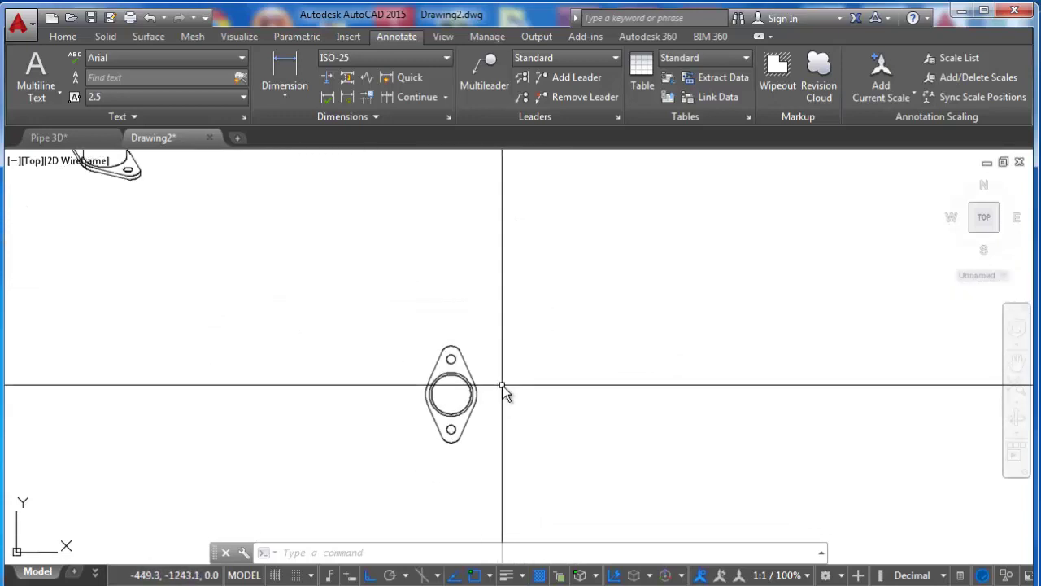
Extrude the window-selected flange profile to a height of 5.
type("ex")
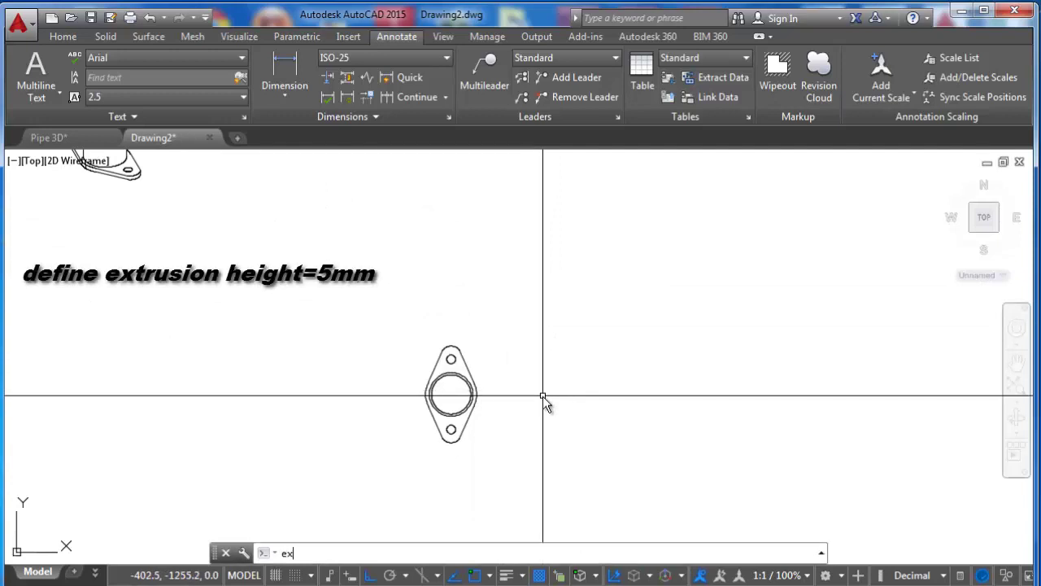
type("t")
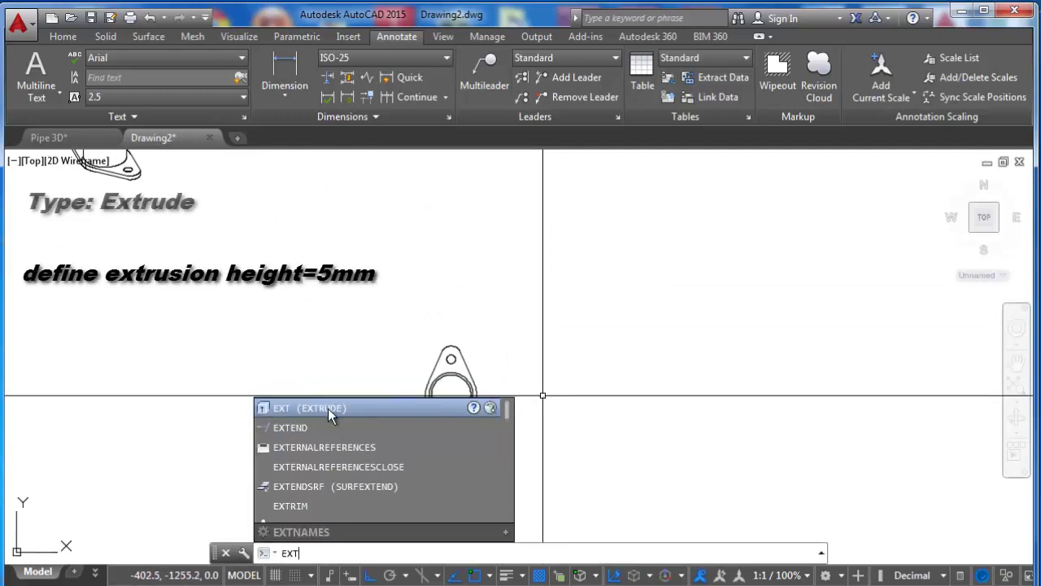
key("Return")
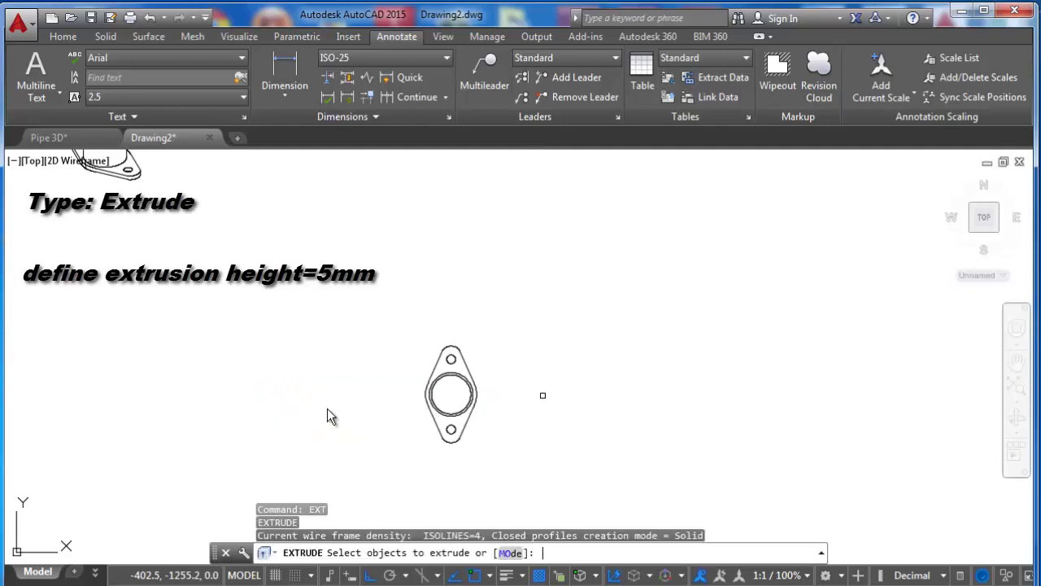
left_click(396, 322)
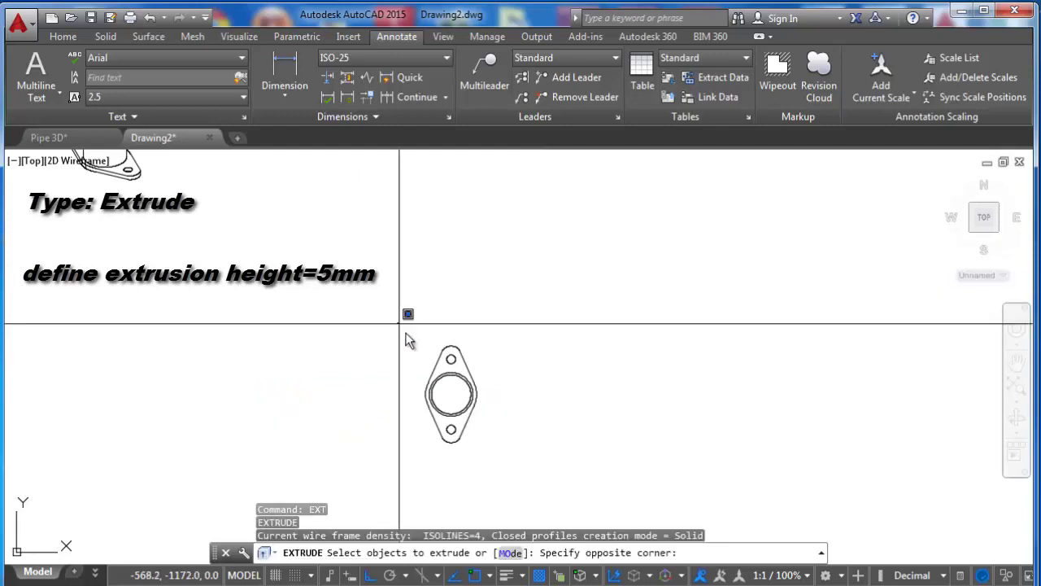
left_click(502, 467)
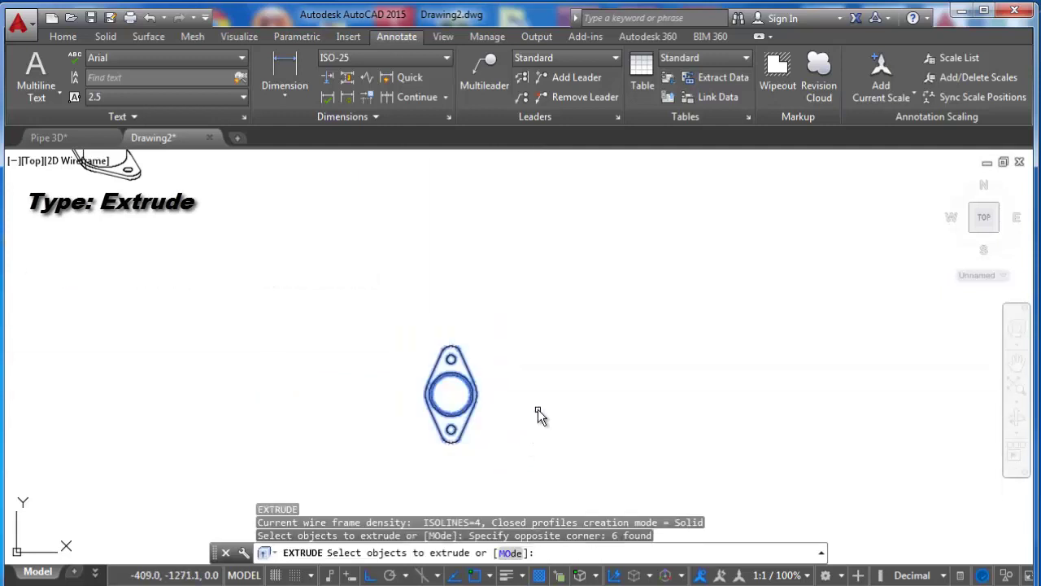
key("Return")
scroll(545, 427, "down", 4)
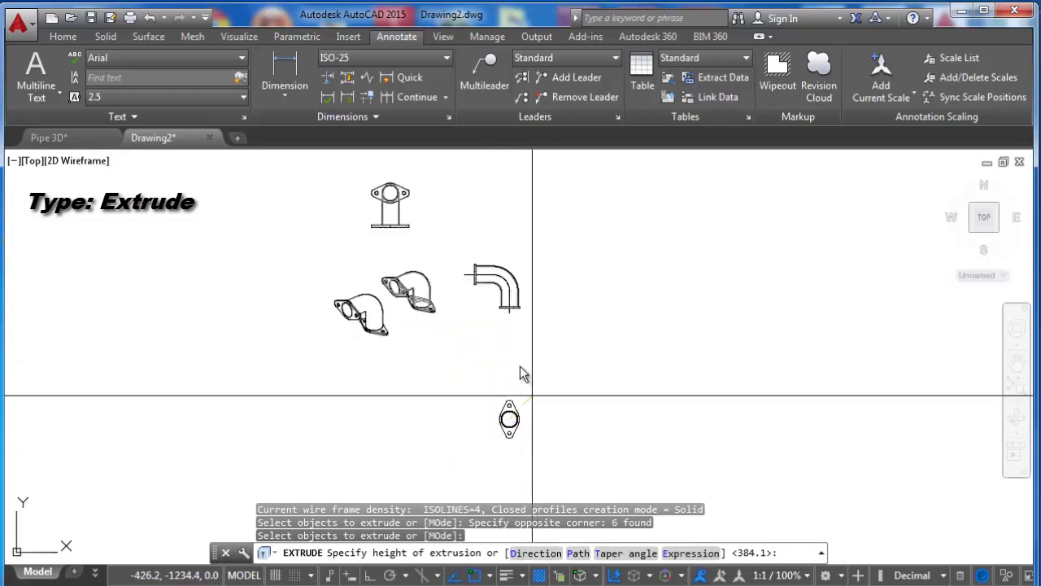
scroll(502, 308, "up", 2)
scroll(500, 309, "up", 3)
scroll(492, 308, "up", 5)
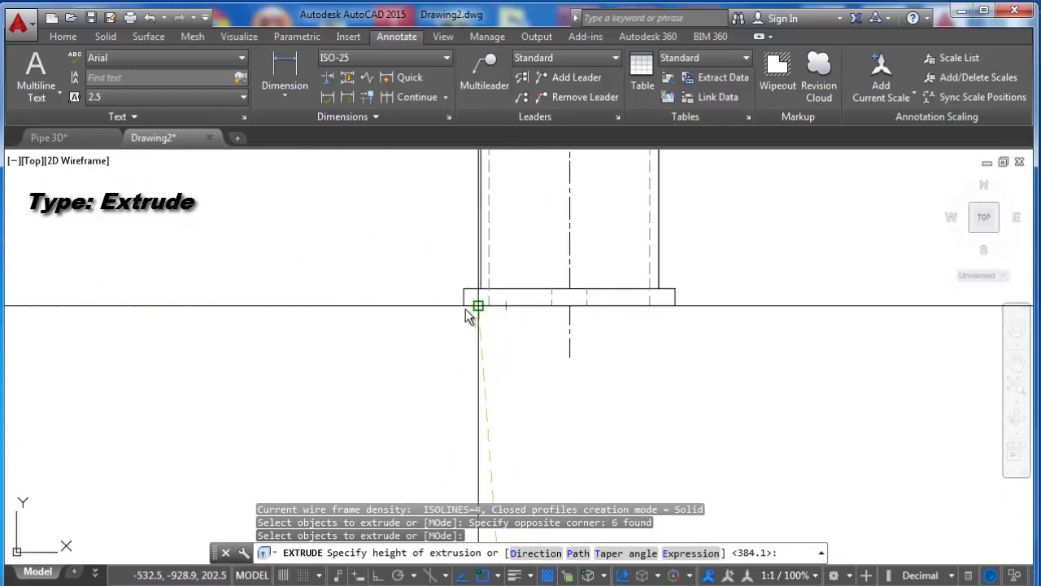
scroll(470, 314, "up", 6)
scroll(471, 314, "down", 3)
scroll(475, 314, "down", 1)
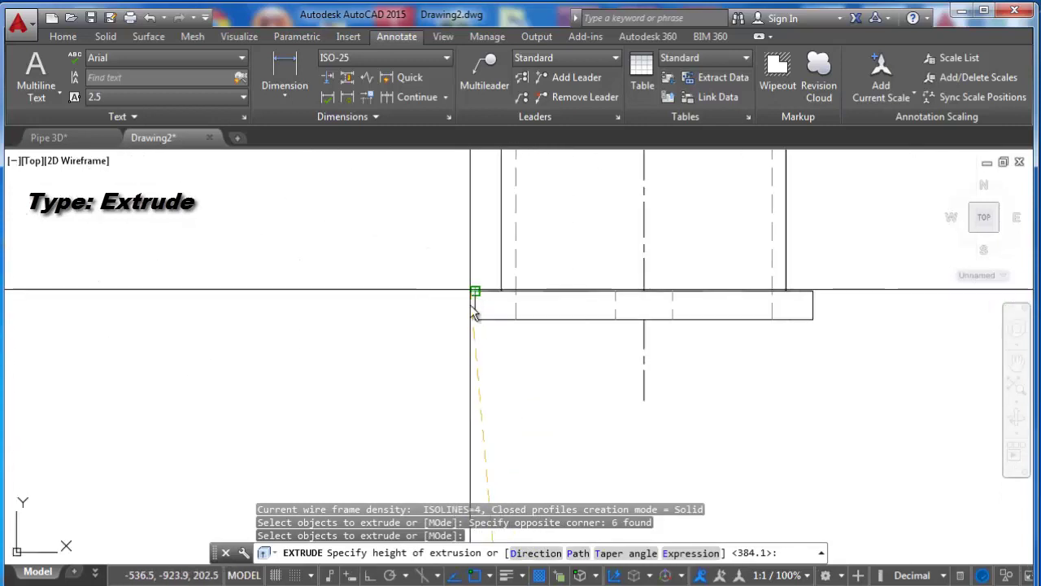
scroll(521, 379, "down", 4)
scroll(524, 379, "down", 2)
scroll(553, 431, "down", 2)
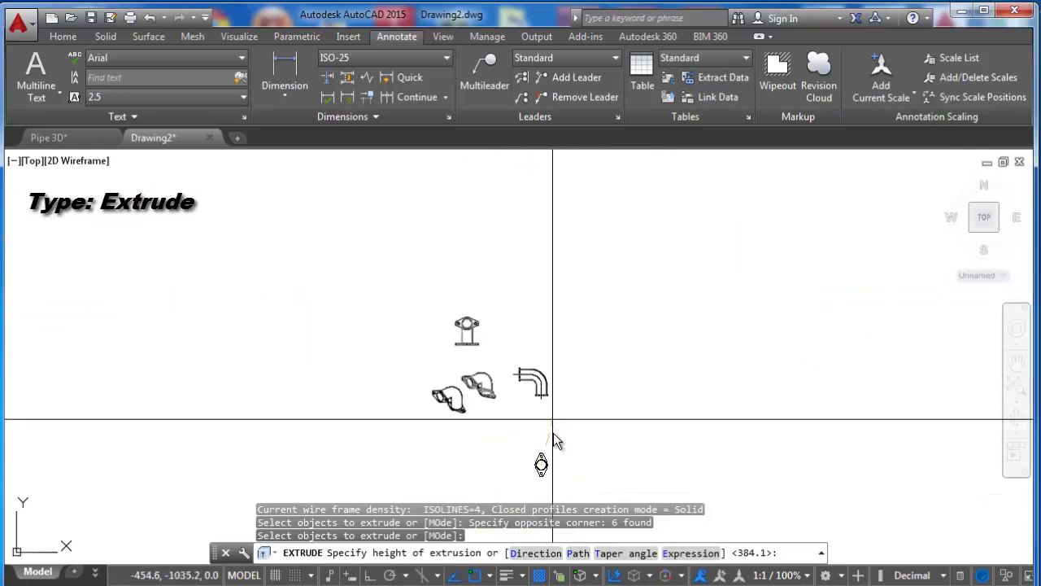
scroll(550, 480, "up", 5)
type("5")
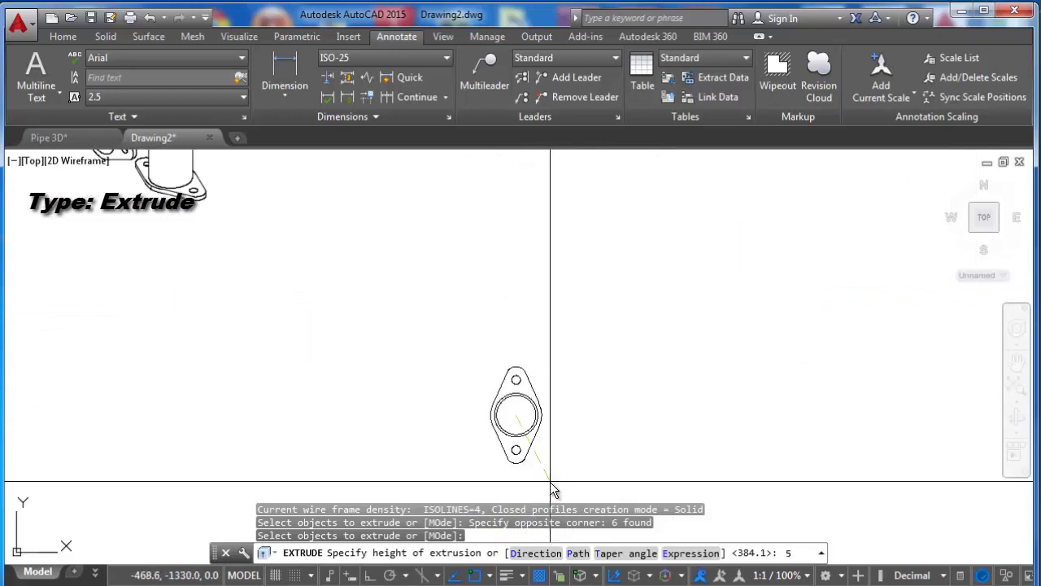
key("Return")
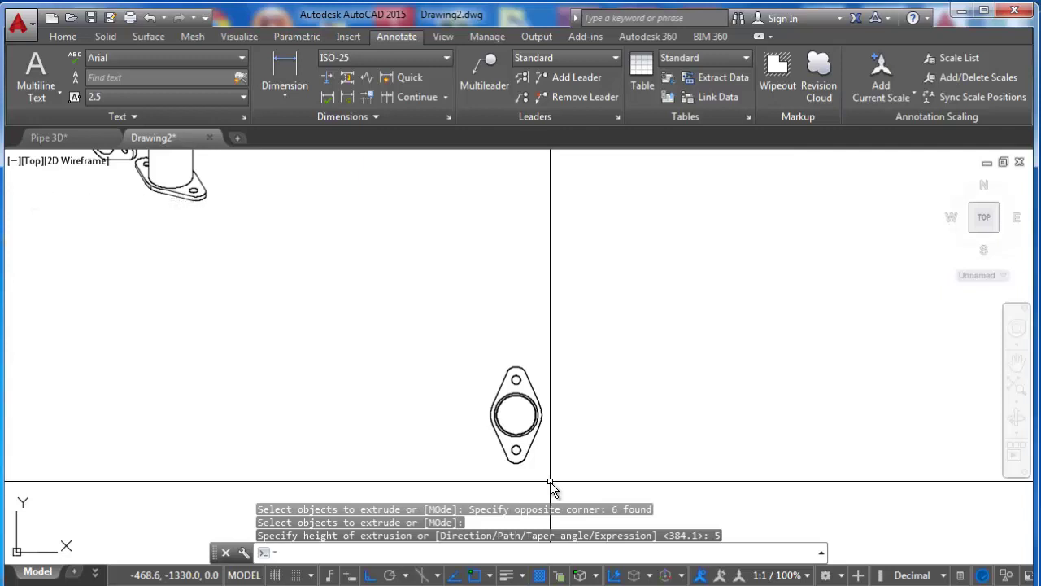
Orbit Drawing2 to a tilted 3D view of the flange.
left_click(1014, 418)
mouse_move(516, 440)
left_mouse_down()
mouse_move(531, 386)
mouse_move(501, 380)
left_mouse_up()
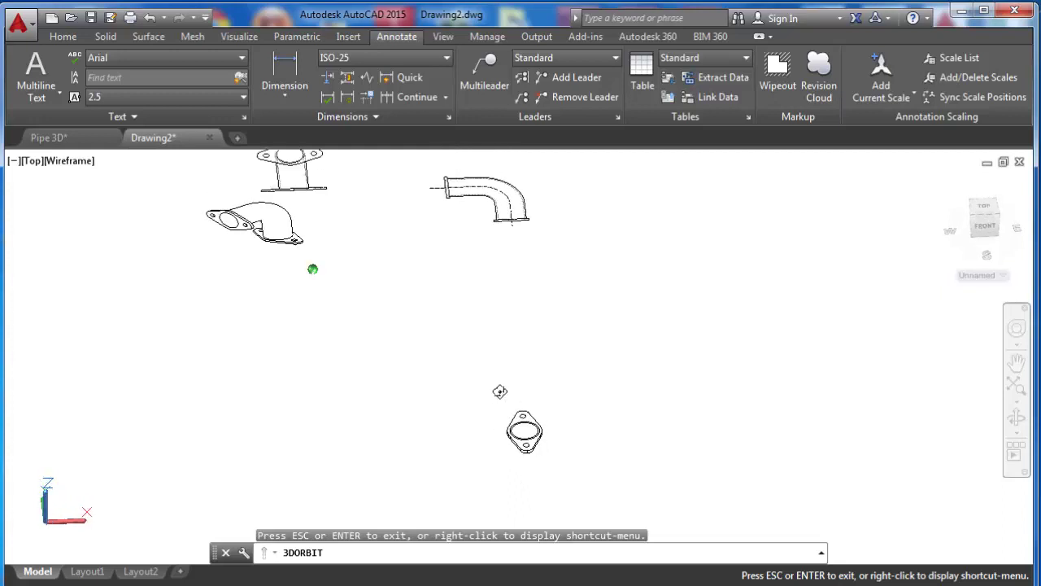
right_click(501, 380)
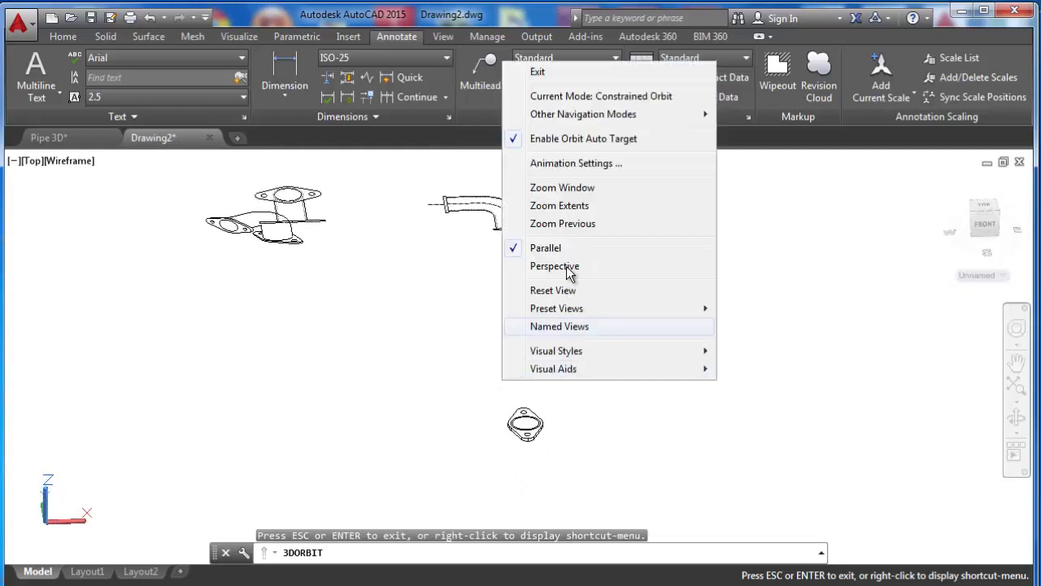
left_click(540, 71)
Set the viewport visual style to Conceptual.
left_click(121, 162)
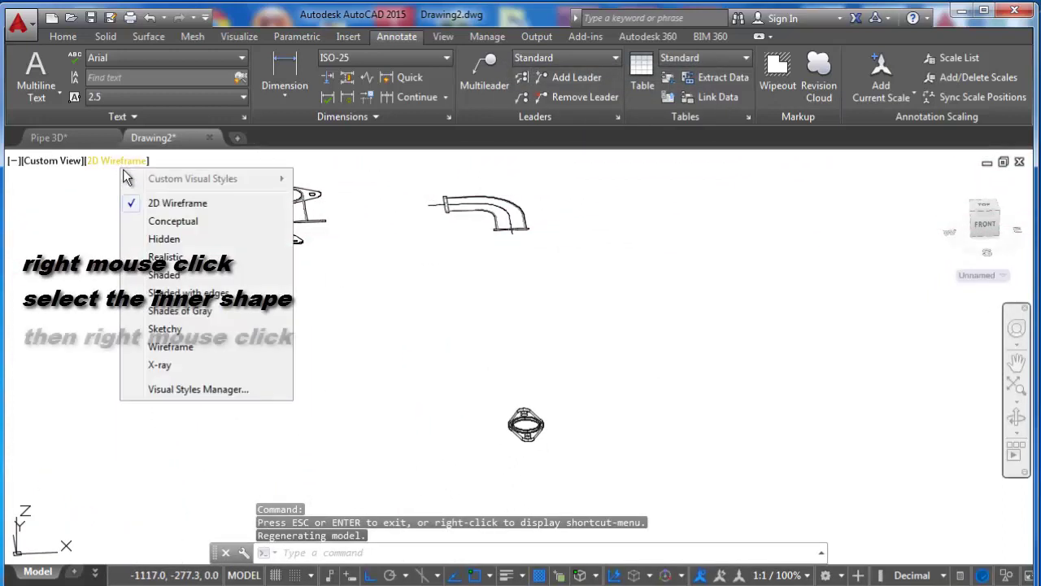
left_click(166, 221)
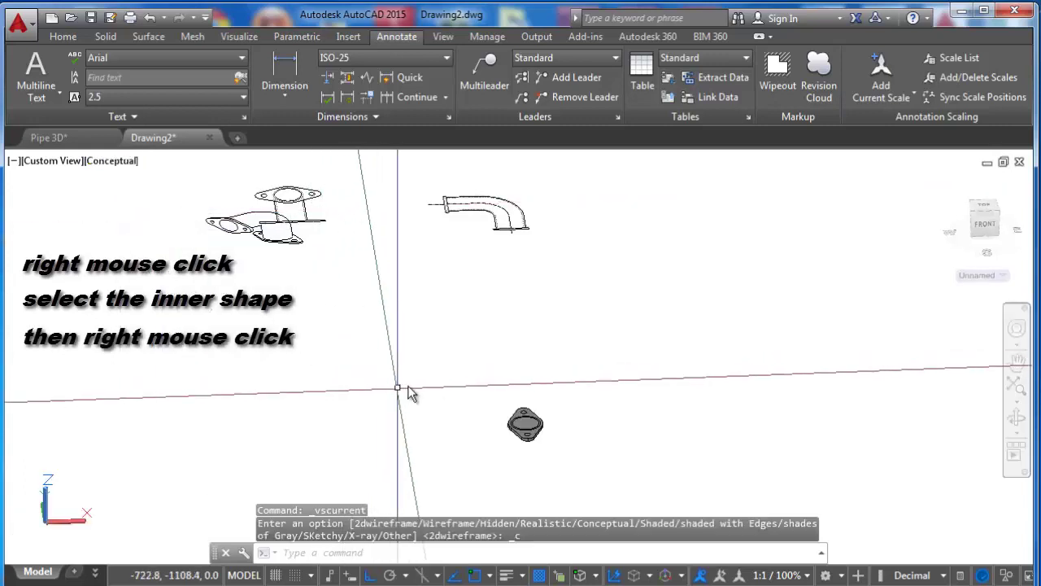
scroll(539, 451, "up", 5)
scroll(541, 431, "up", 1)
scroll(597, 432, "up", 1)
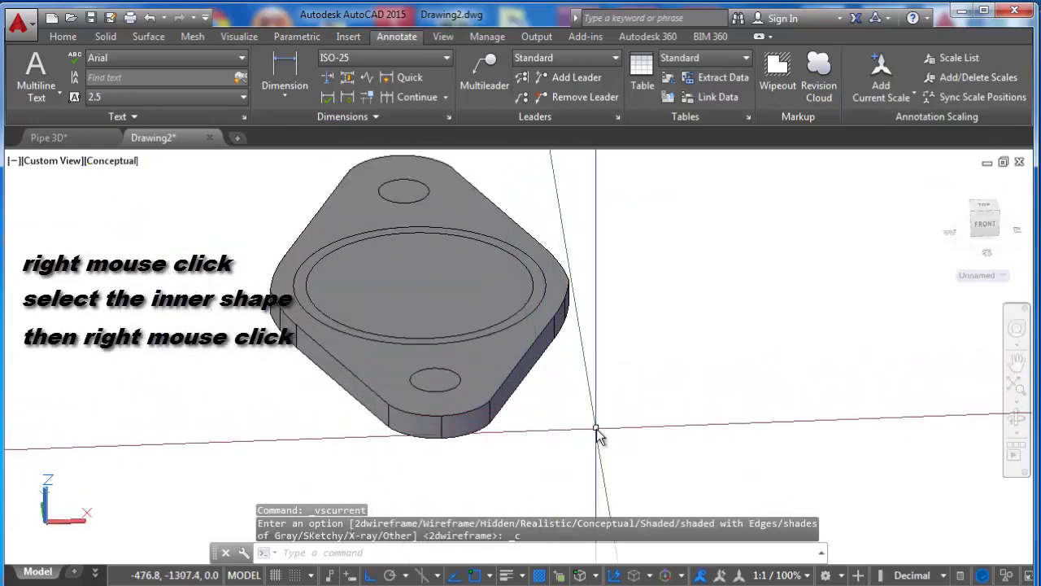
Subtract the inner cylinder from the flange solid.
type("subt")
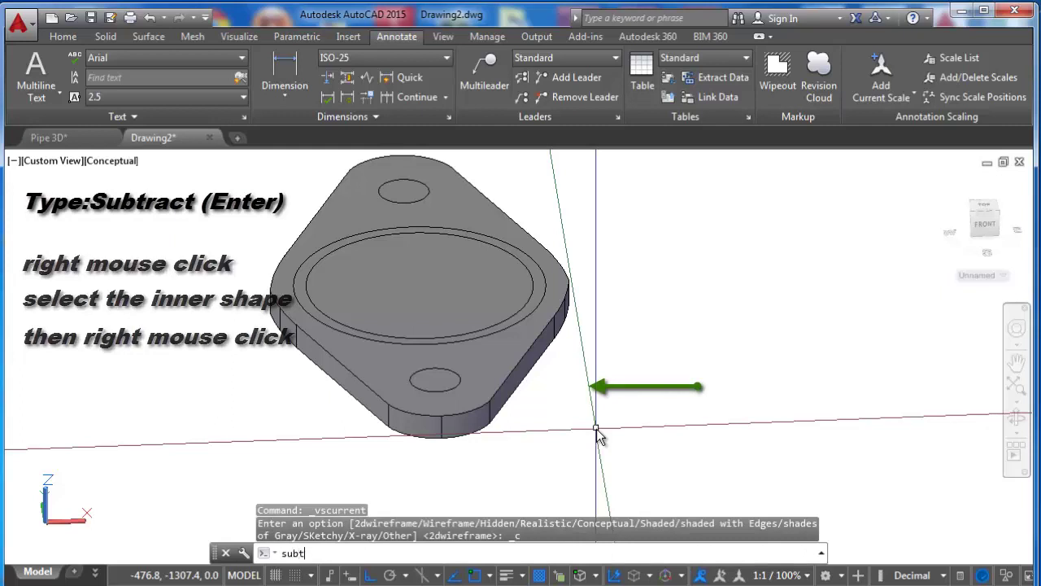
type("ract")
key("Return")
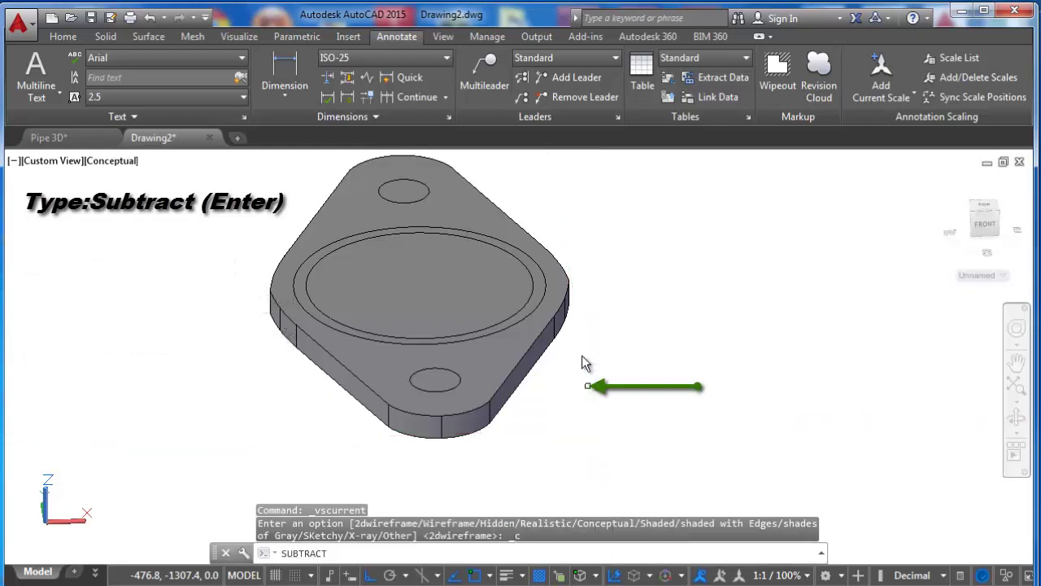
left_click(553, 312)
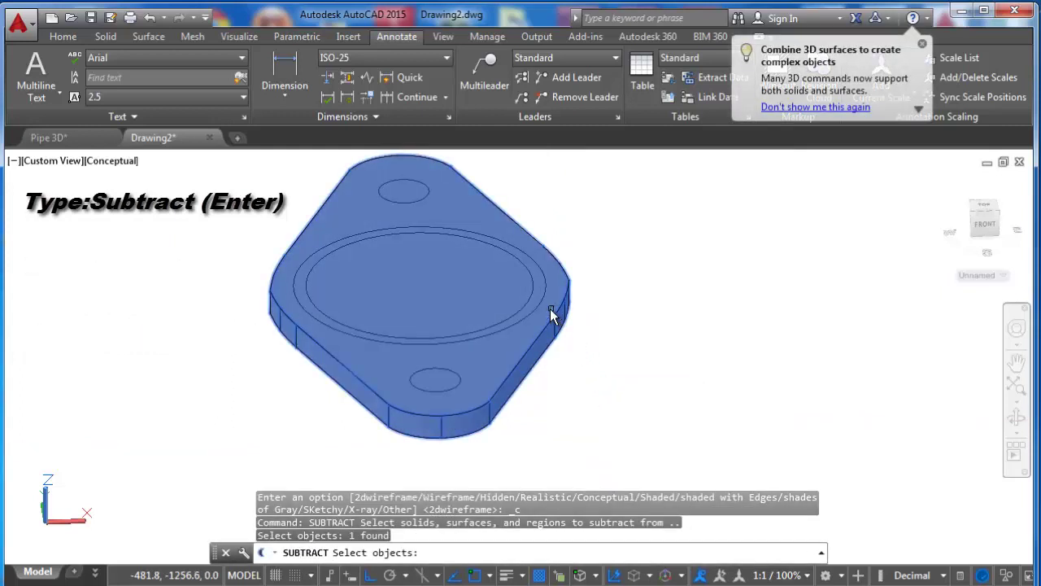
key("Return")
left_click(540, 301)
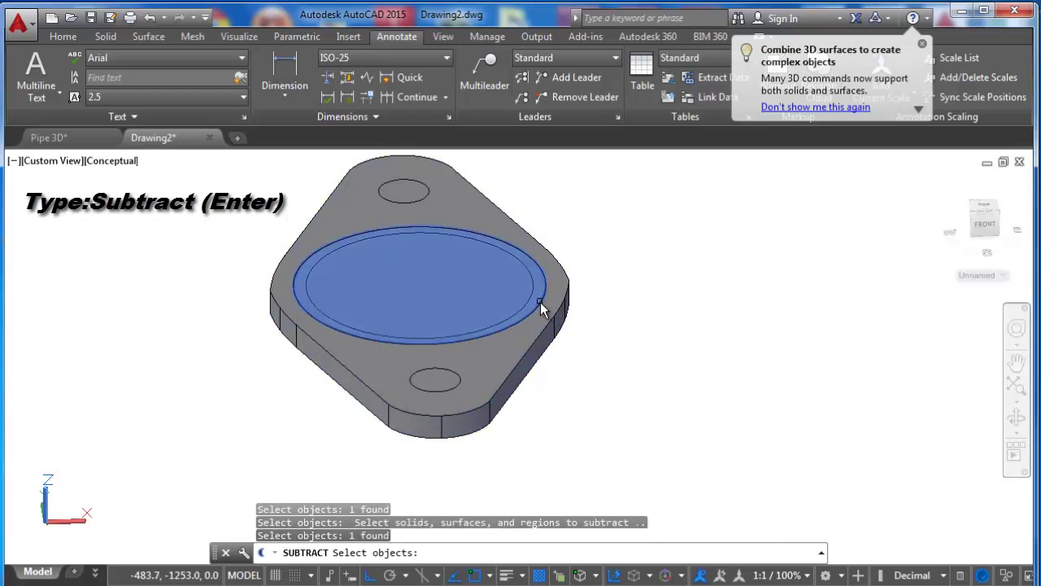
key("Return")
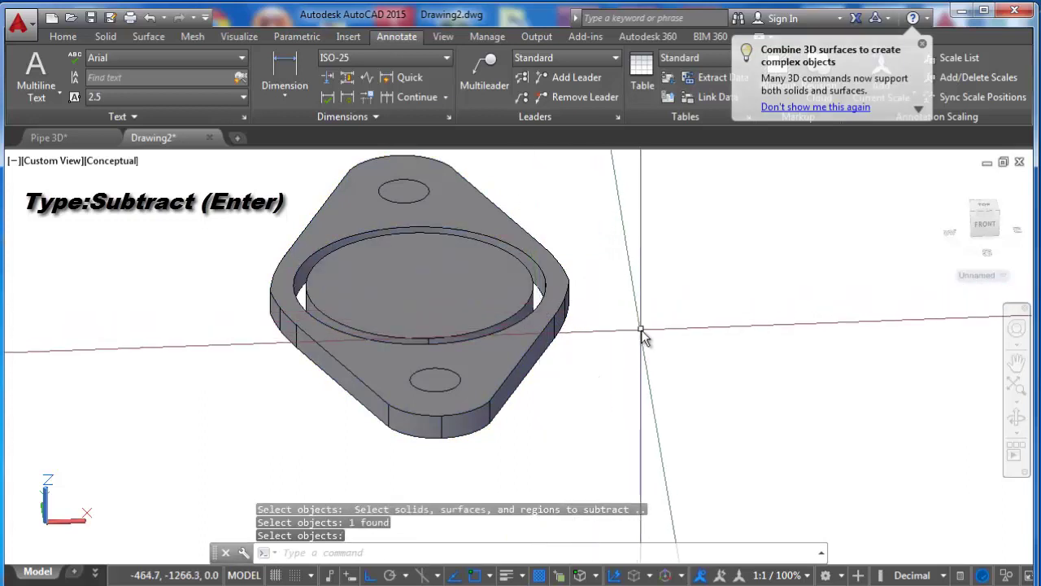
scroll(642, 336, "down", 2)
Erase the leftover inner cylinder inside the flange.
type("e")
key("Return")
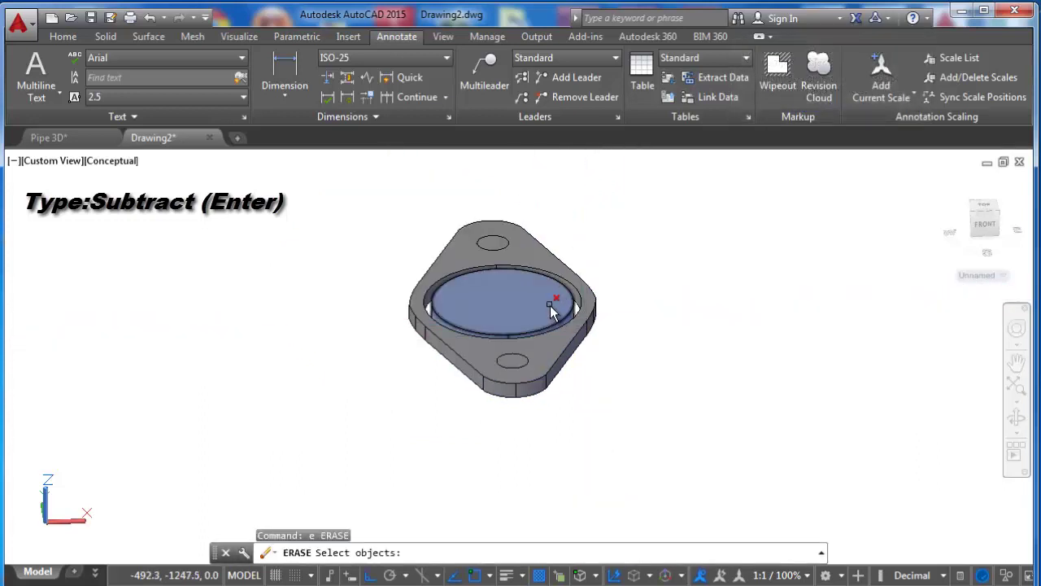
left_click(550, 305)
key("Return")
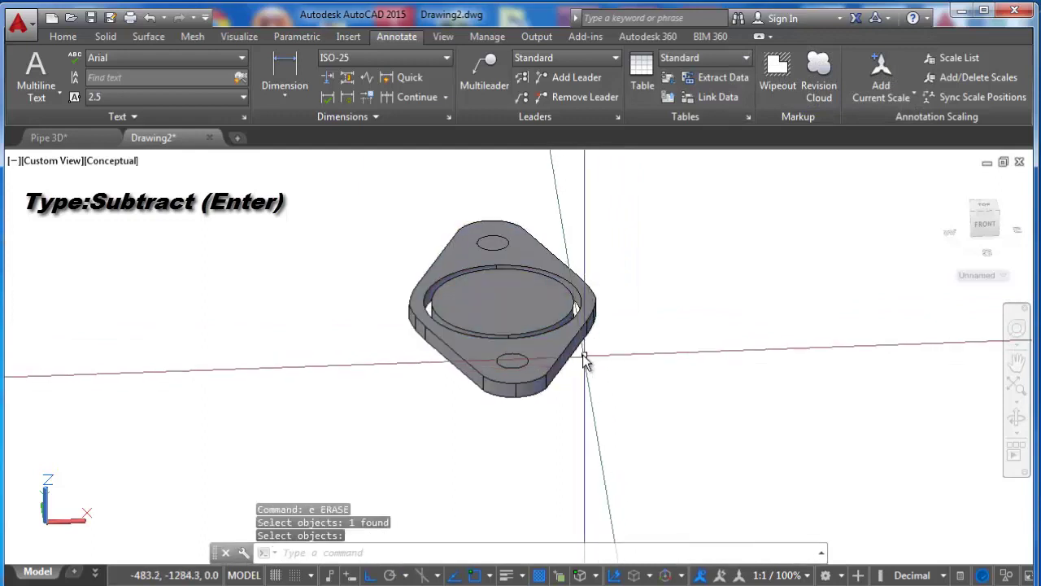
type("e")
key("Return")
left_click(520, 318)
key("Return")
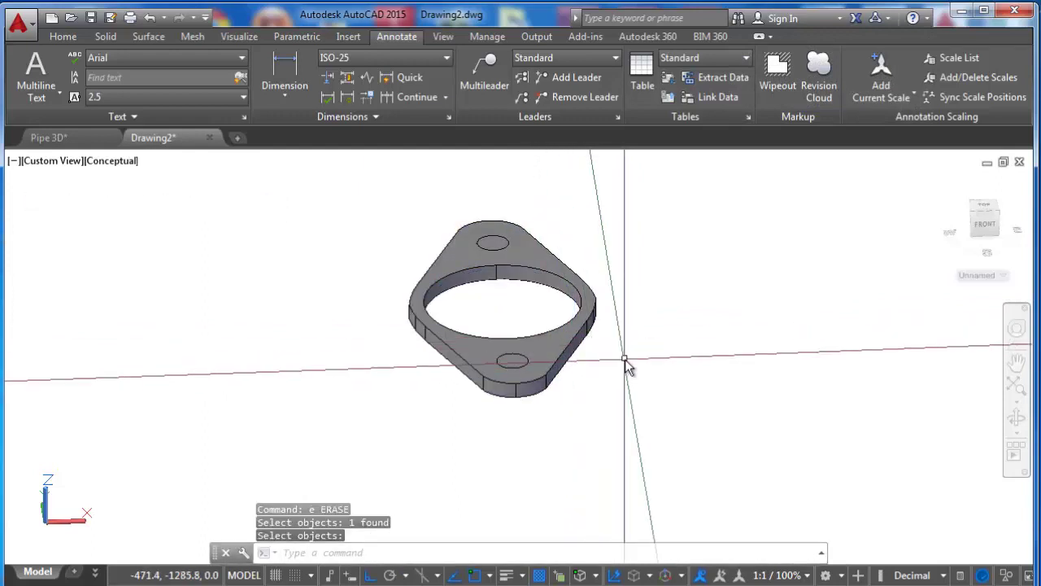
Subtract the top and bottom bolt-hole cylinders from the flange.
type("subtract")
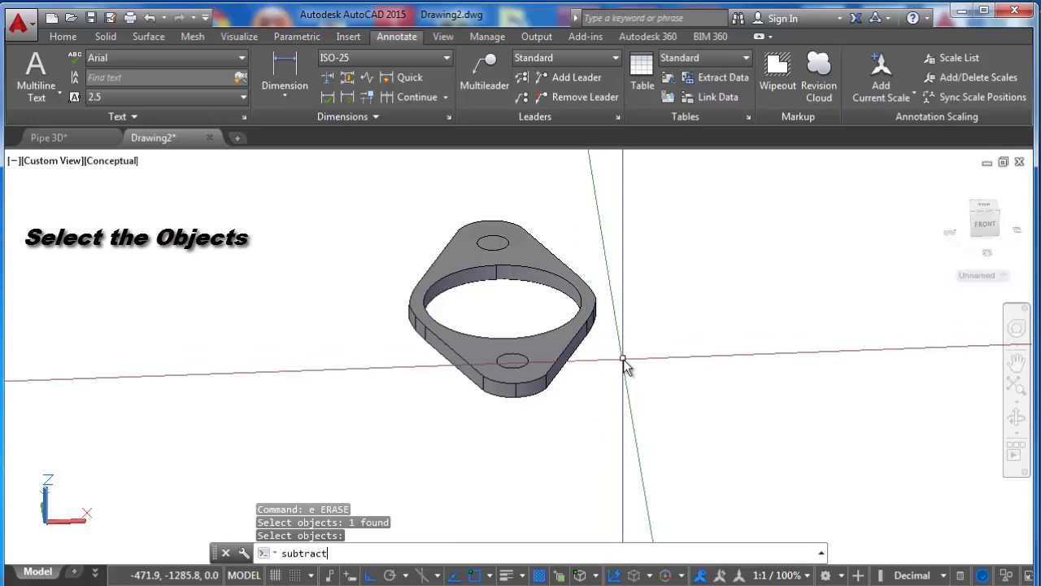
key("Return")
left_click(554, 340)
key("Return")
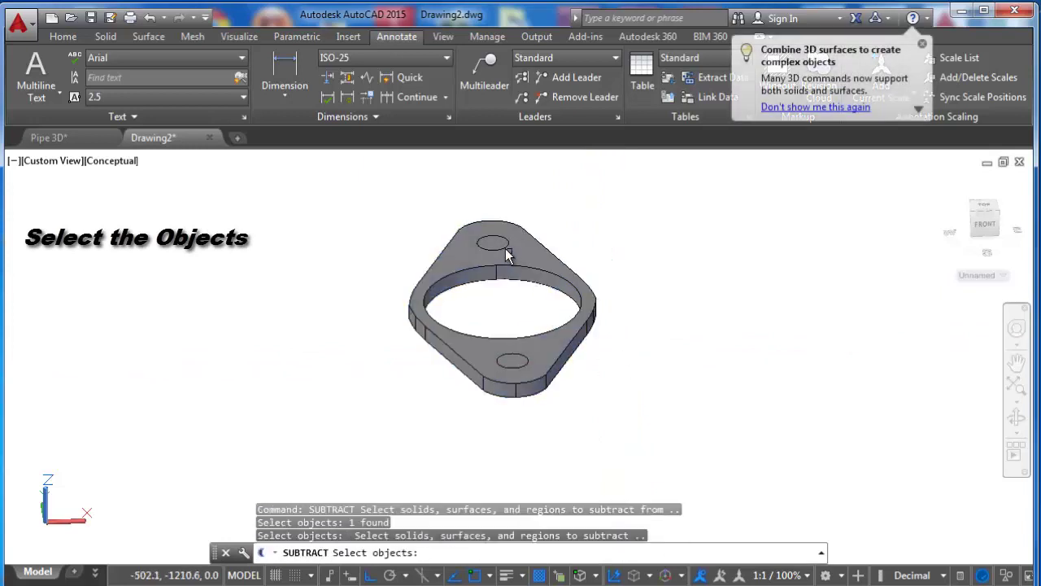
left_click(500, 246)
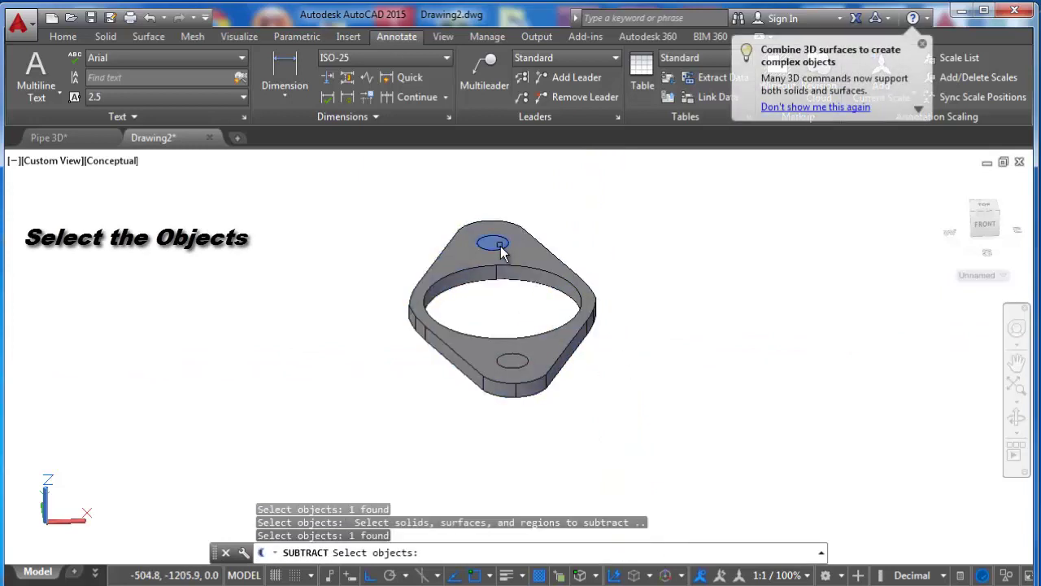
left_click(512, 362)
key("Return")
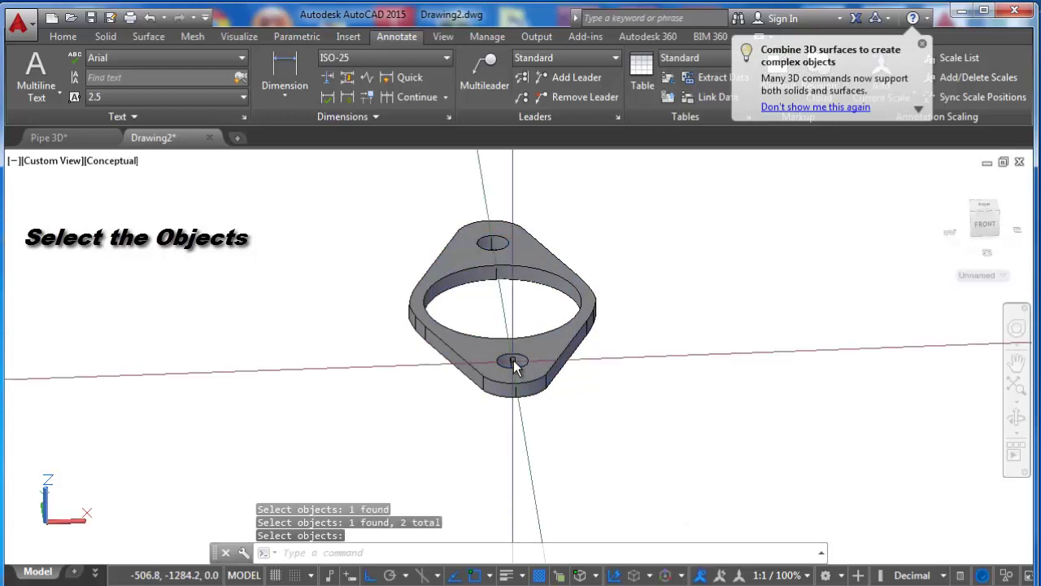
scroll(572, 435, "down", 5)
scroll(572, 438, "down", 3)
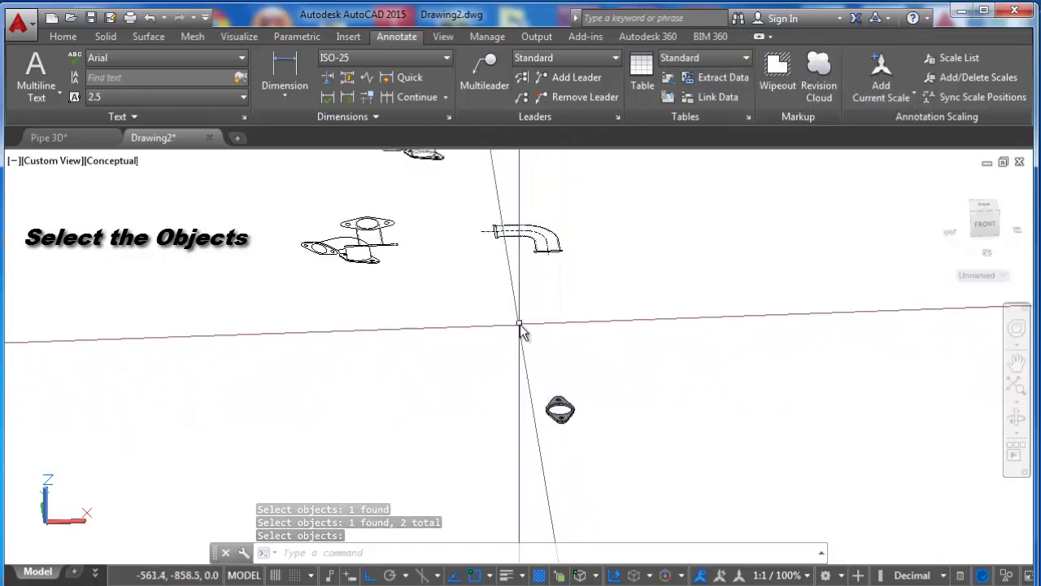
Switch the drawing to the current-UCS plan (top) view.
type("plan")
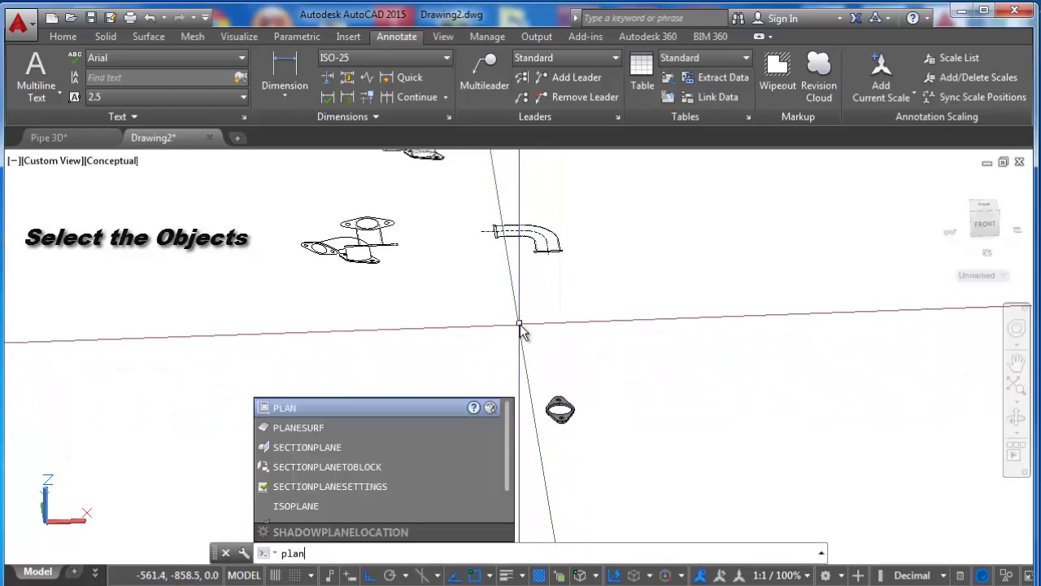
key("Return")
key("Return")
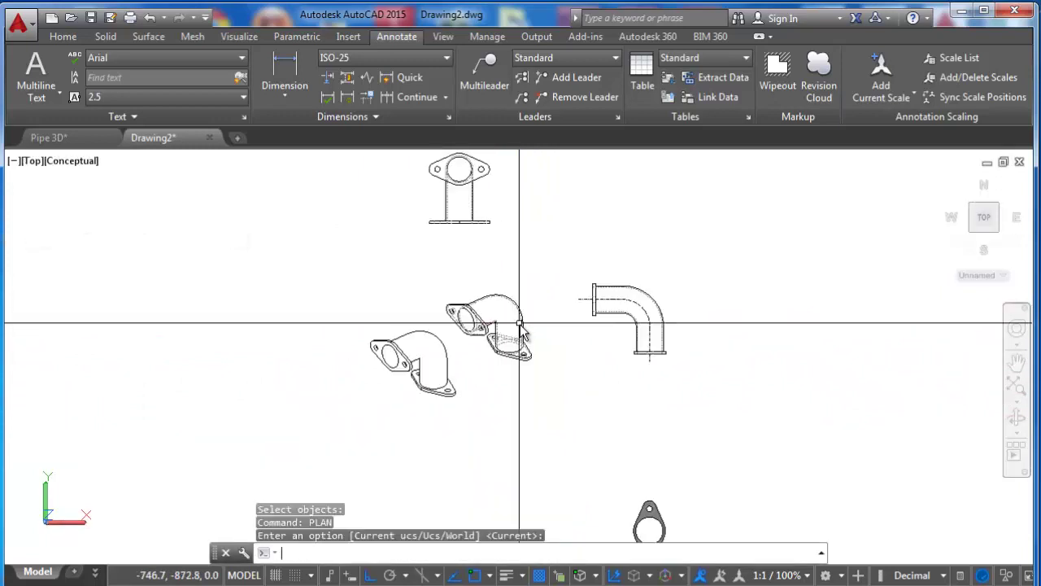
scroll(519, 323, "down", 2)
scroll(510, 279, "down", 1)
scroll(563, 278, "up", 5)
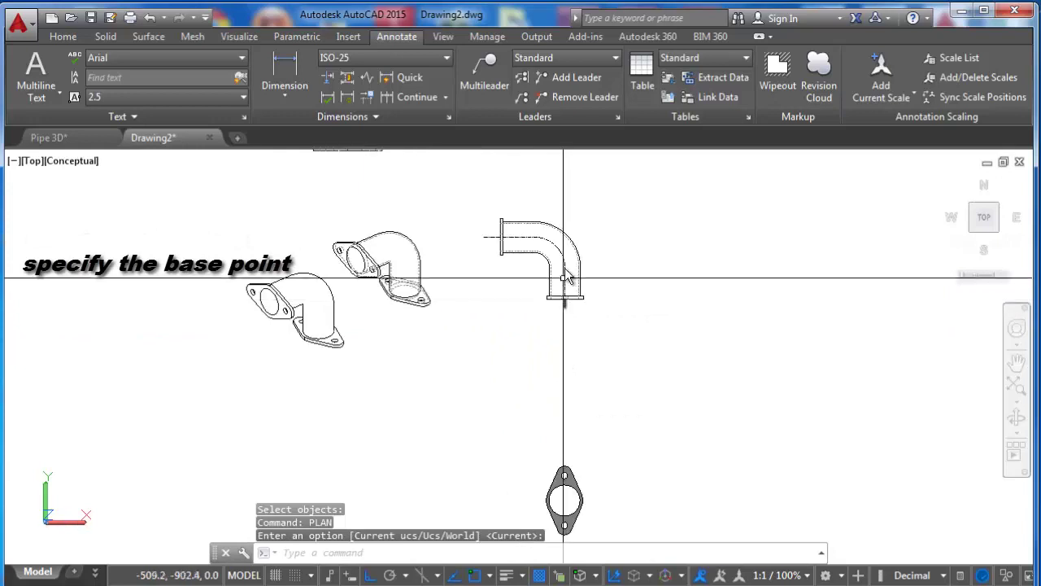
scroll(566, 278, "up", 3)
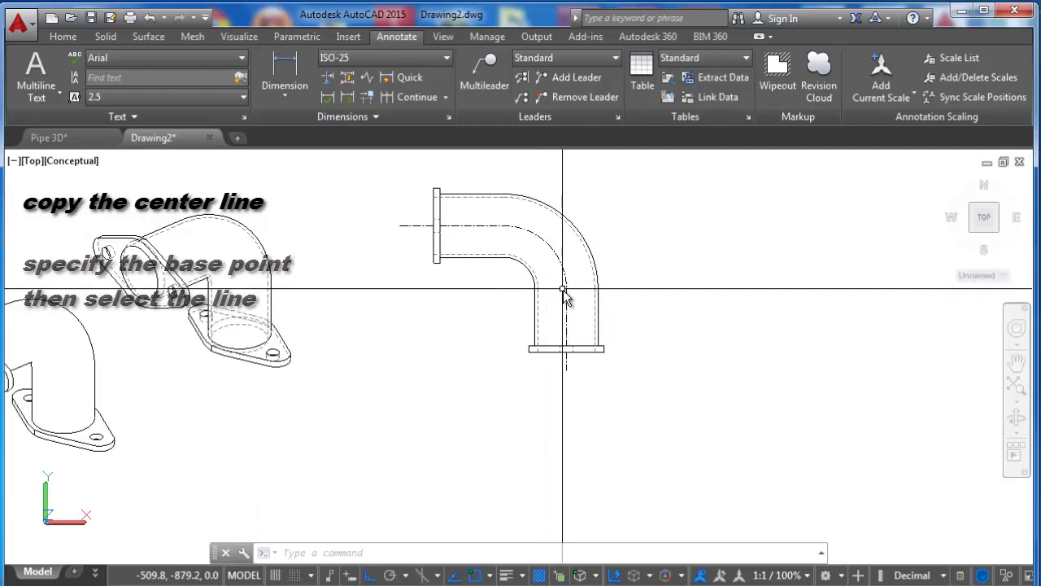
Copy the elbow's centre line with its base point at the lower end.
key("ctrl+c")
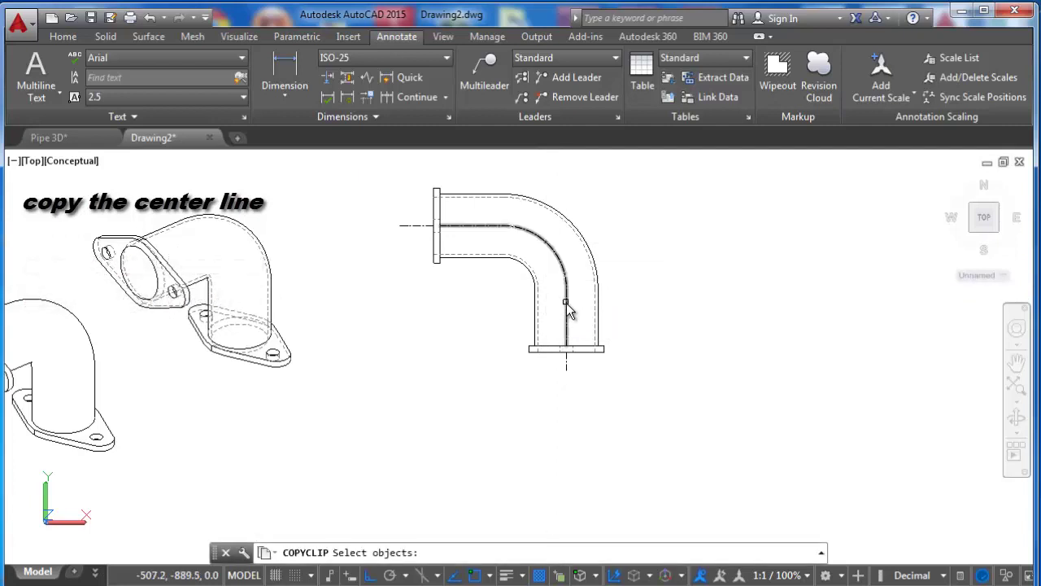
left_click(566, 303)
key("ctrl+shift+c")
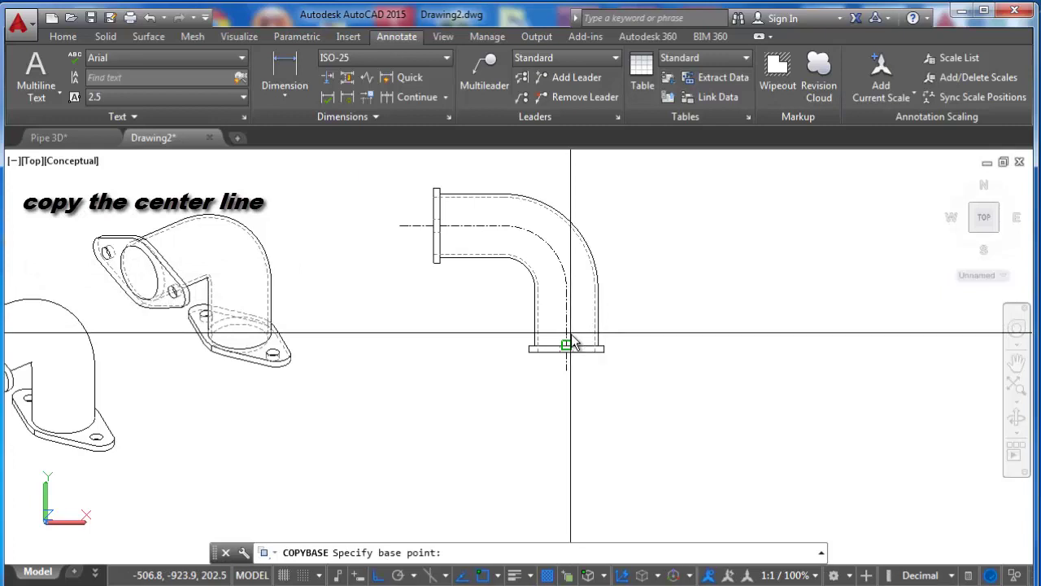
left_click(570, 335)
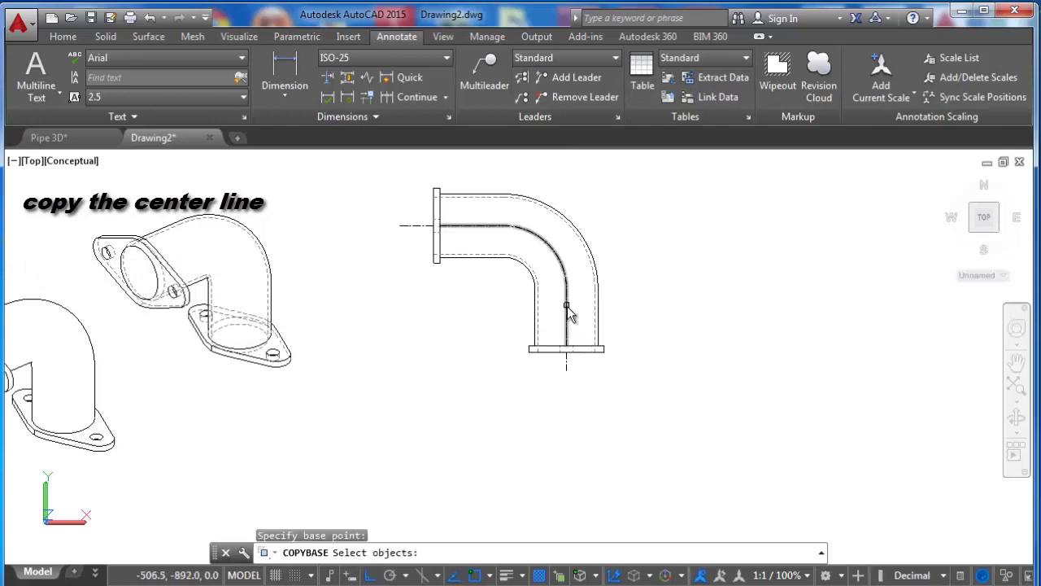
left_click(567, 307)
scroll(558, 286, "down", 3)
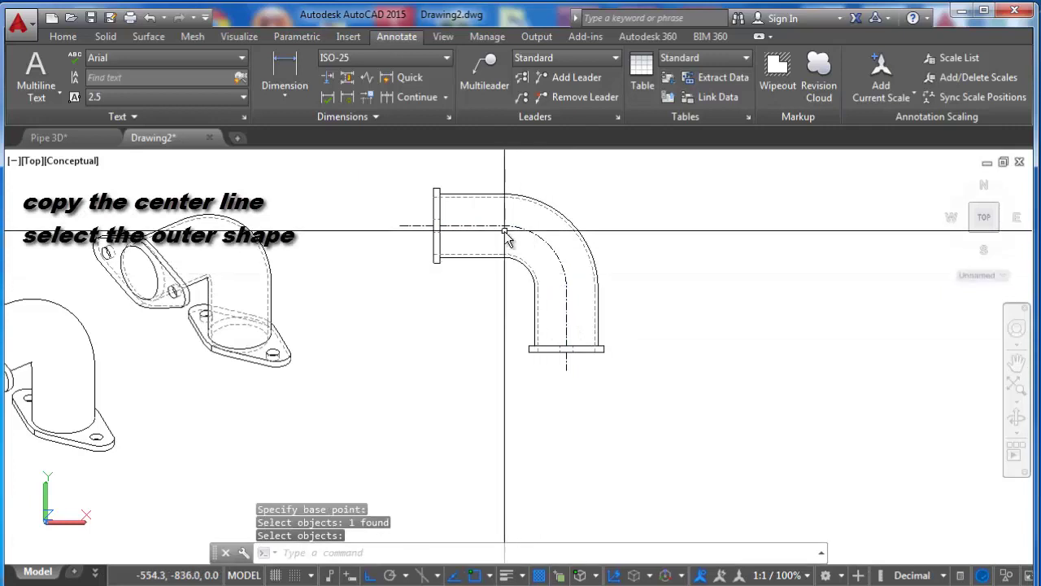
scroll(516, 360, "down", 3)
scroll(520, 382, "up", 3)
scroll(518, 392, "up", 3)
type("u")
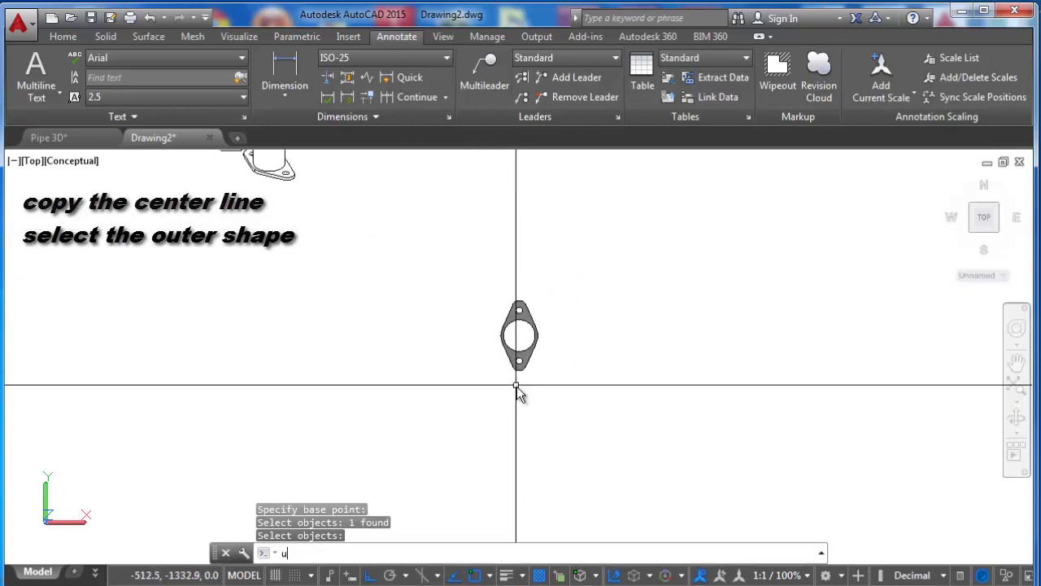
Define a UCS by Z axis with its origin at the flange centre.
type("cs")
key("Return")
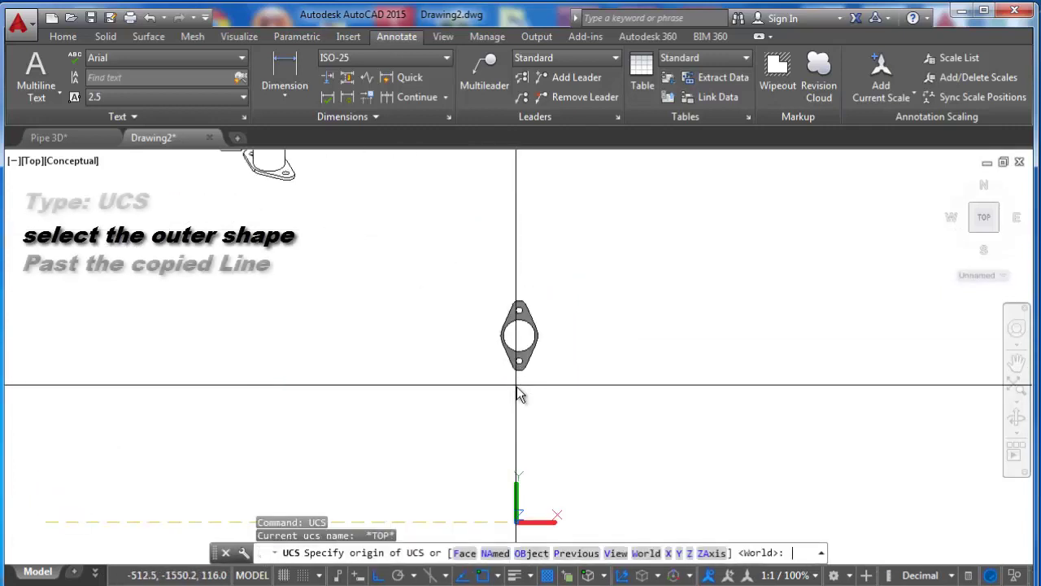
type("za")
key("Return")
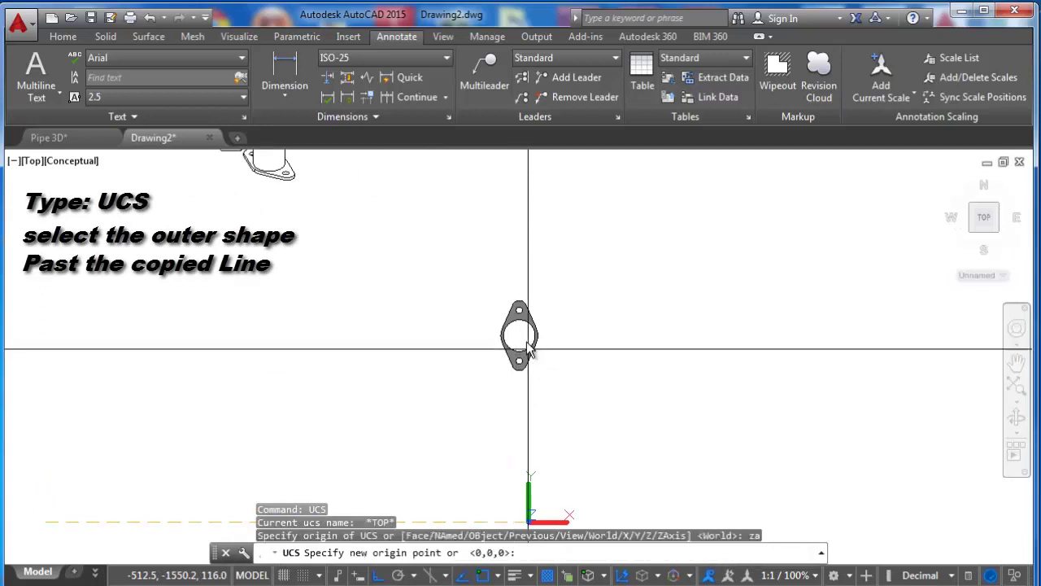
left_click(519, 333)
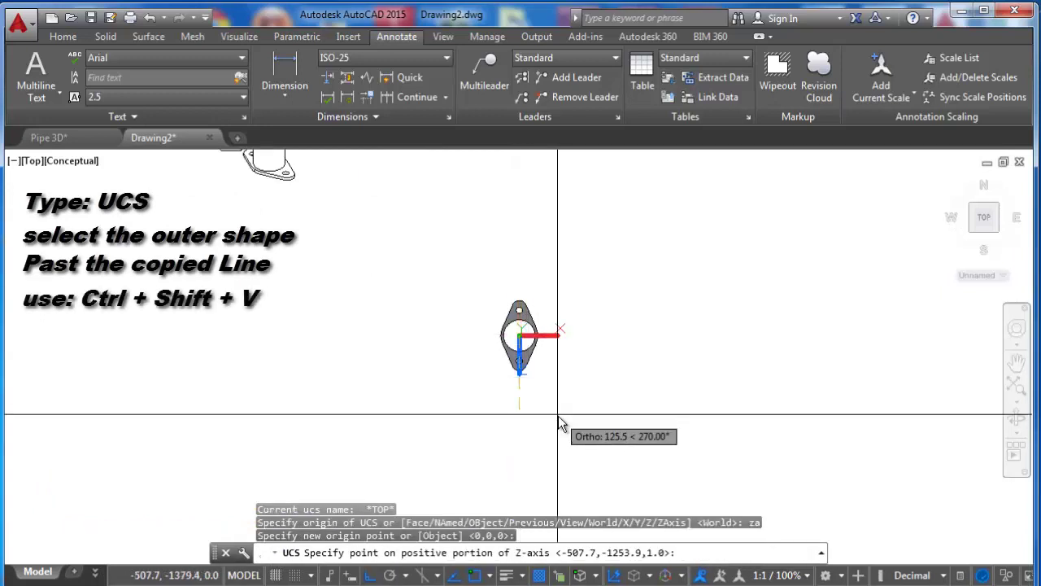
left_click(556, 415)
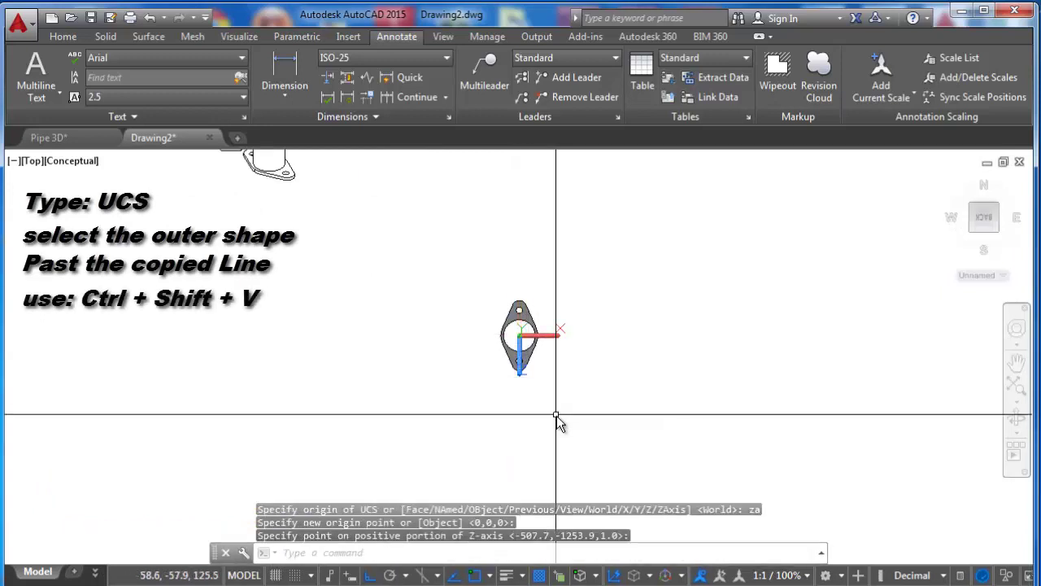
Paste the copied centre line as a block at the flange's bore origin.
left_click(1016, 418)
left_click_drag(610, 407, 649, 361)
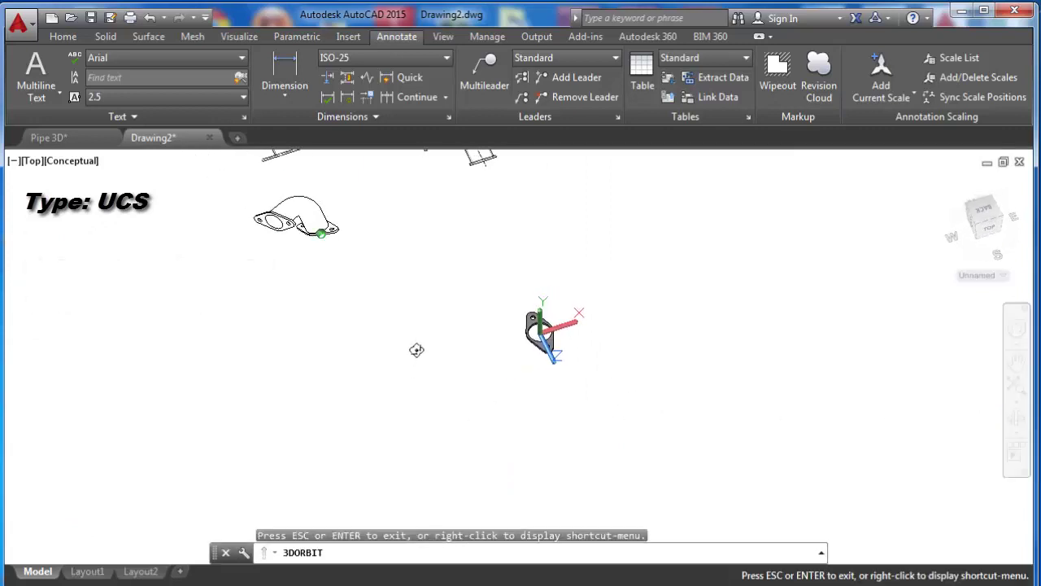
left_click_drag(417, 350, 425, 329)
right_click(444, 301)
left_click(500, 284)
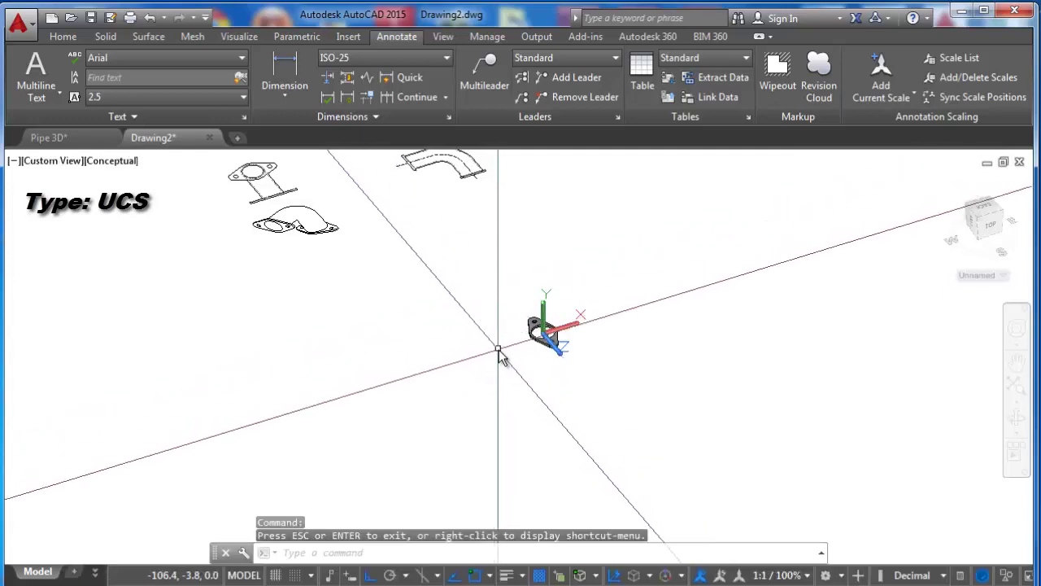
key("ctrl+shift+v")
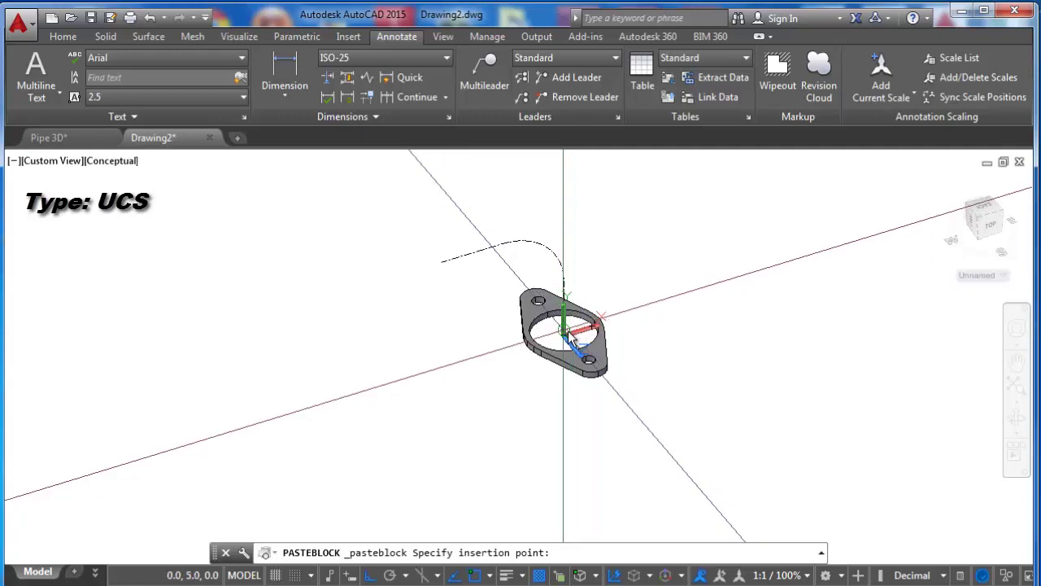
left_click(563, 332)
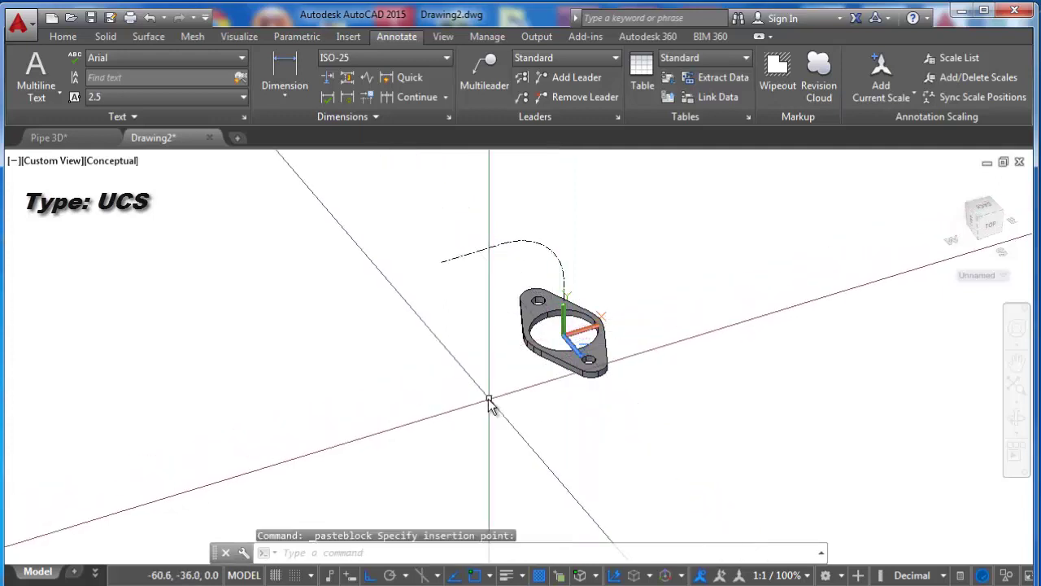
scroll(488, 405, "down", 3)
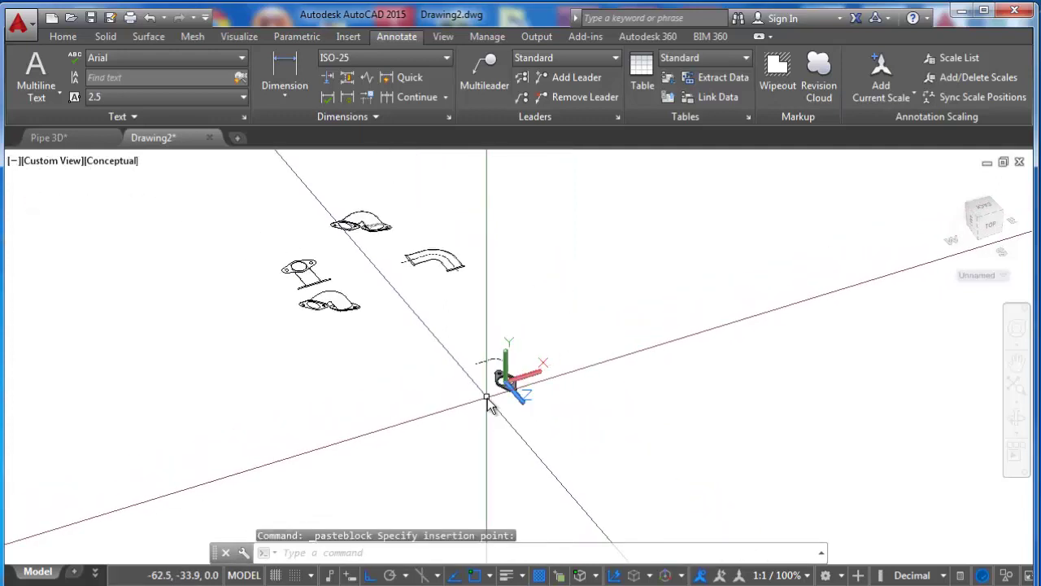
scroll(488, 403, "up", 2)
scroll(520, 382, "up", 3)
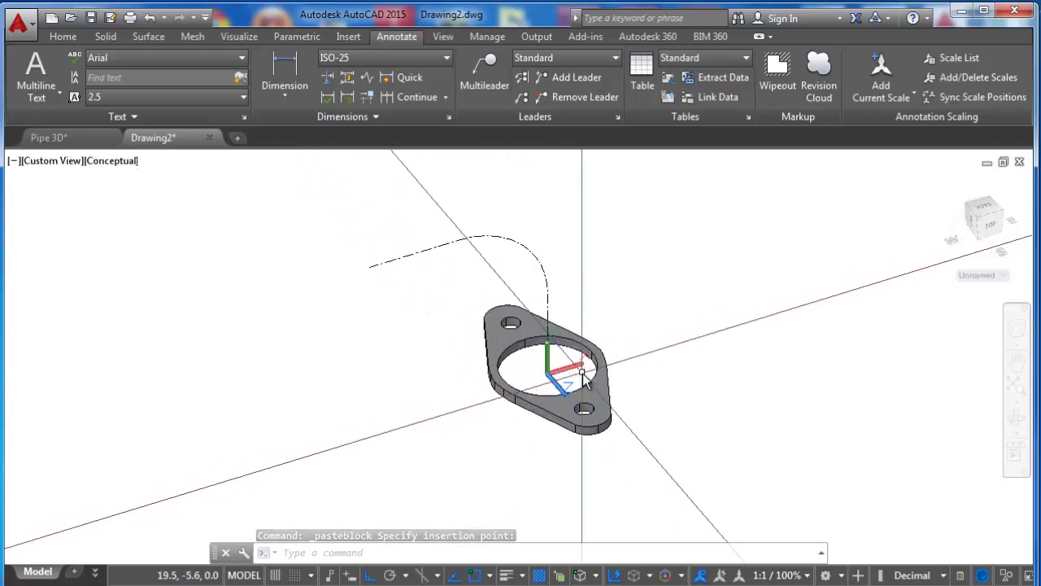
scroll(582, 376, "up", 2)
Reset the UCS back to World.
key("ctrl+shift+c")
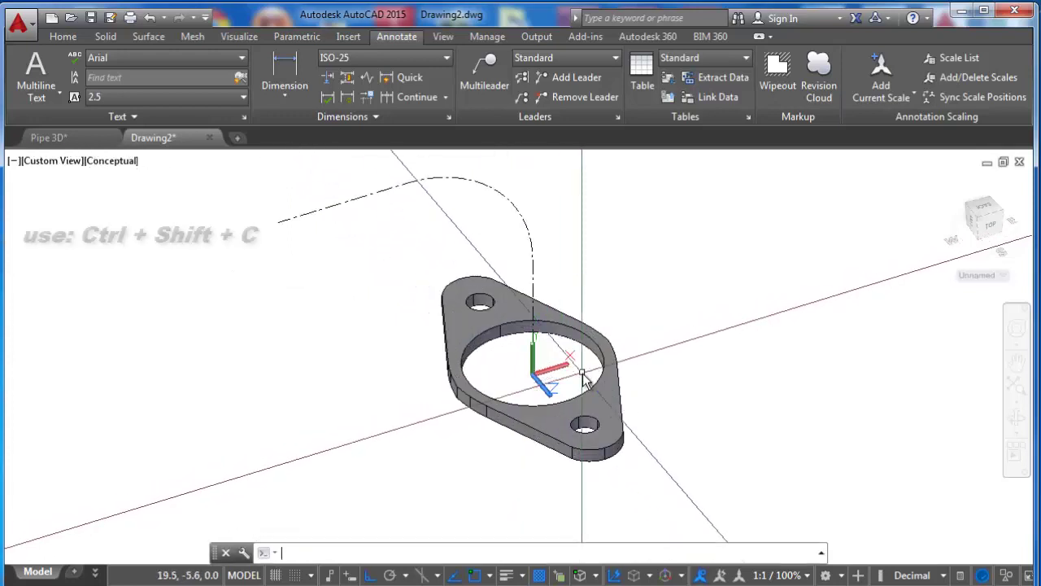
type("ucs")
key("Return")
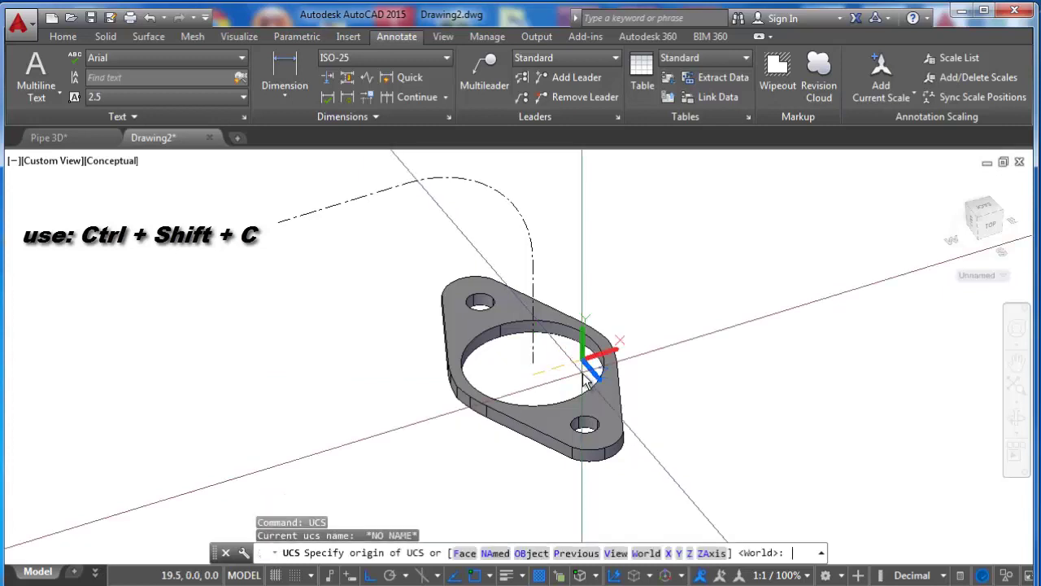
key("Return")
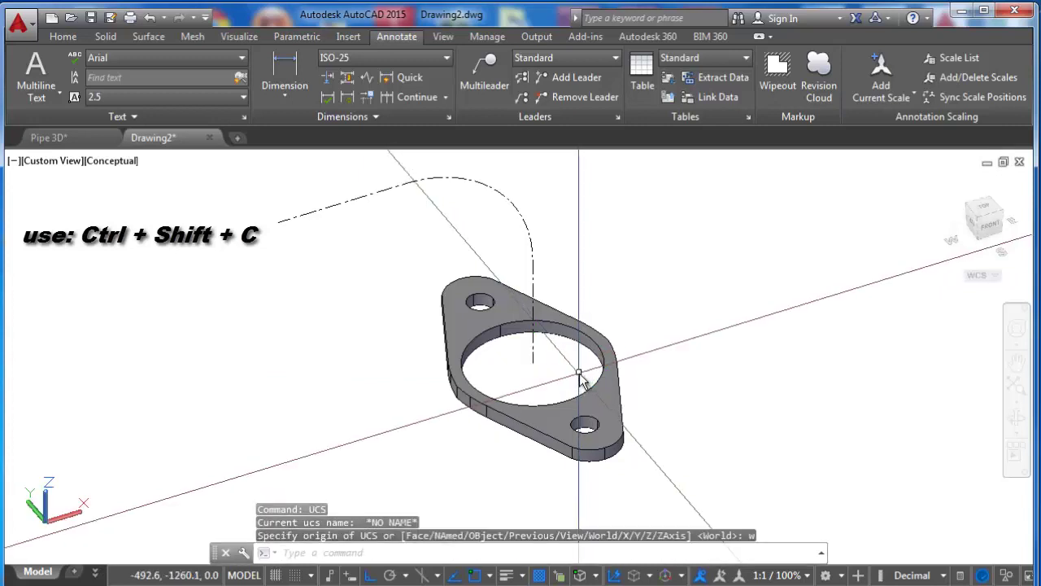
type("c")
Draw two circles at the flange bore centre, diameters 50 and 45.
key("Return")
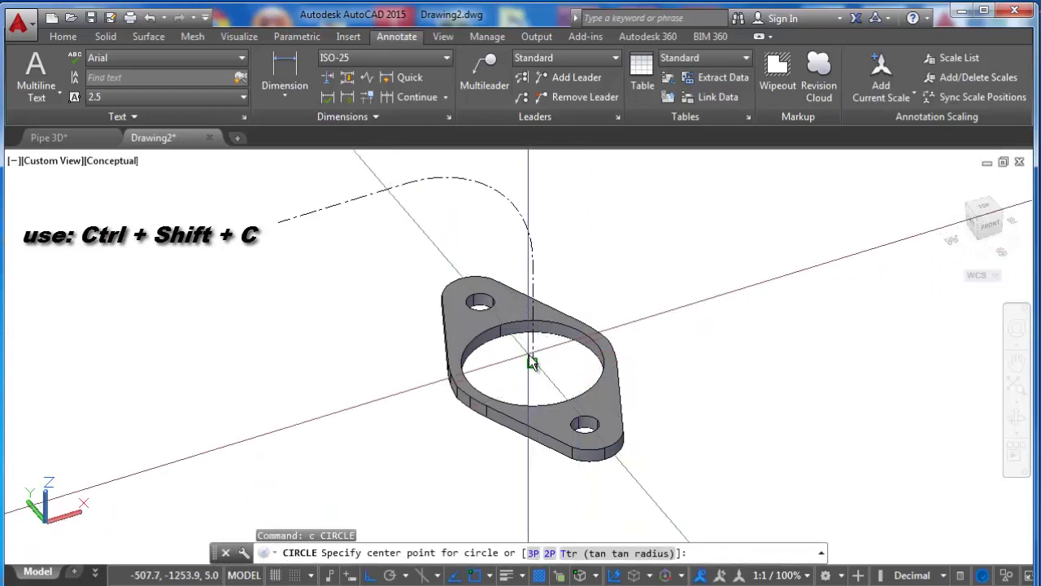
left_click(531, 362)
type("ten")
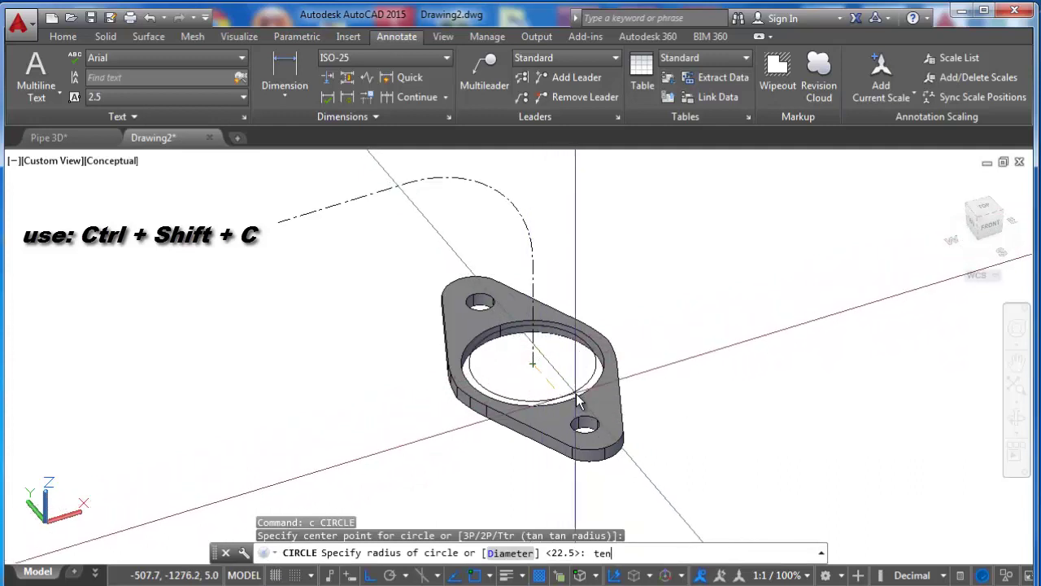
key("Return")
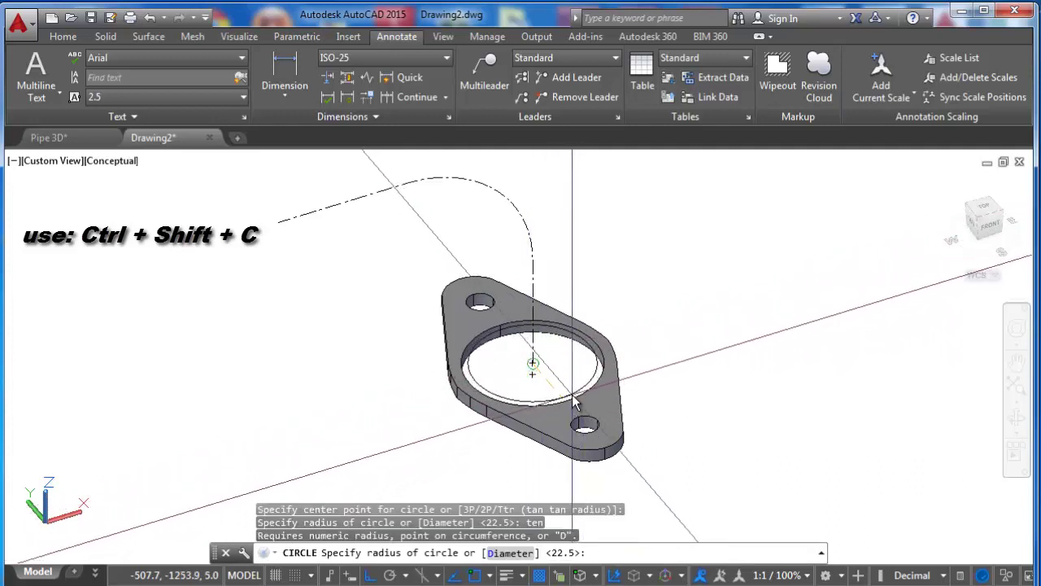
scroll(575, 401, "up", 3)
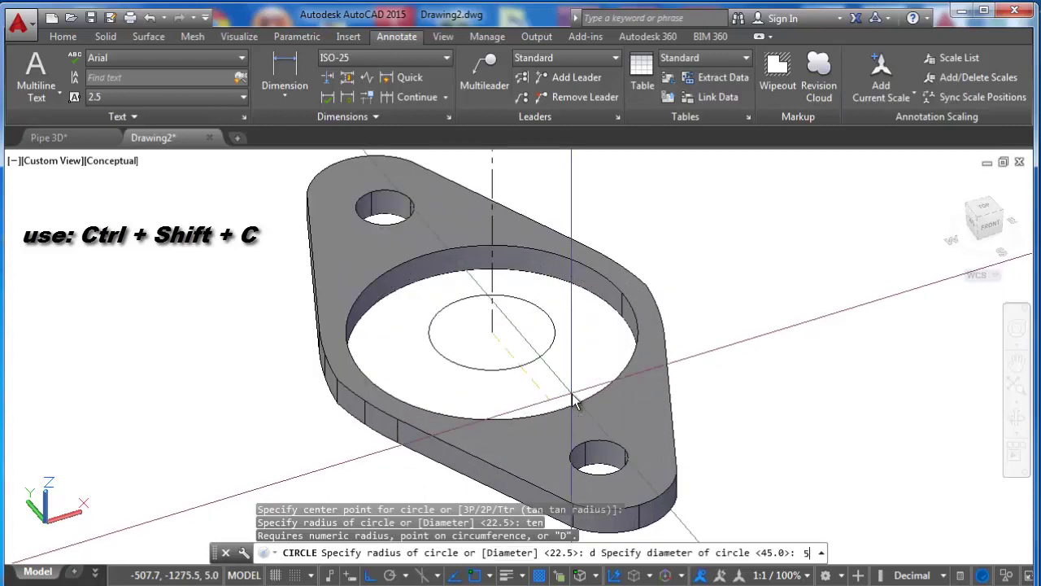
type("0")
key("Return")
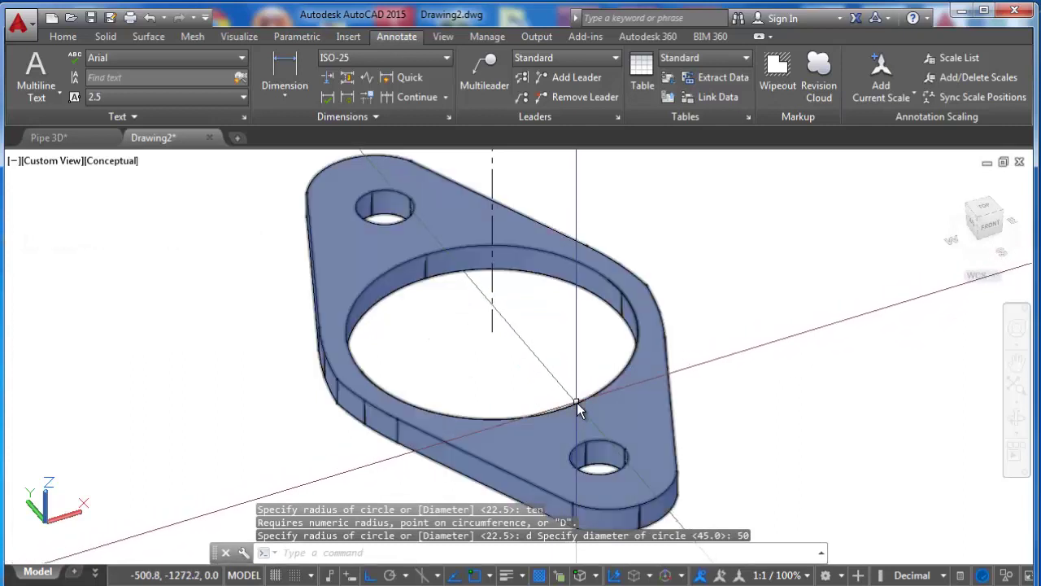
type("ex")
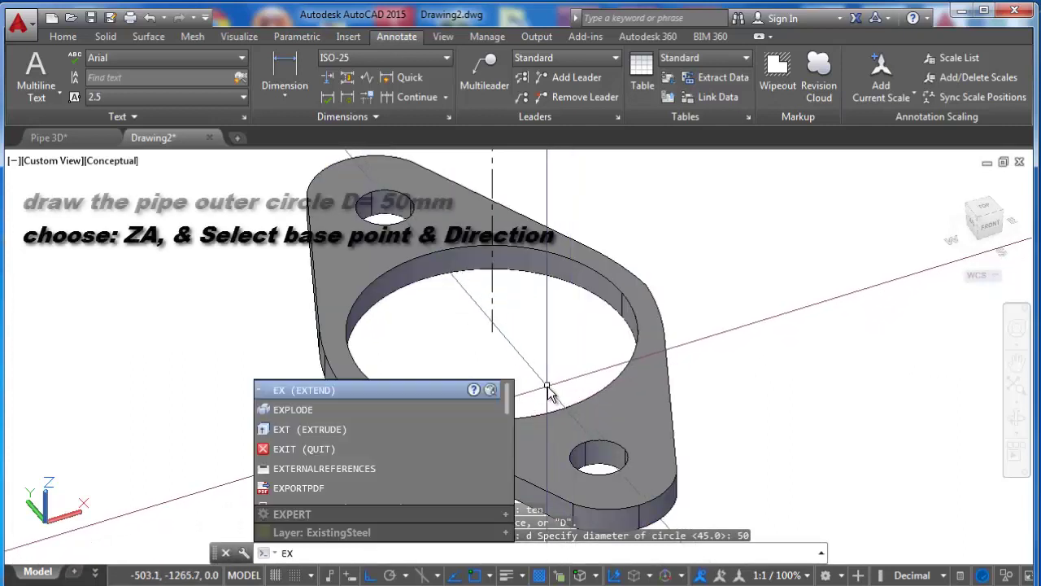
key("BackSpace")
key("BackSpace")
type("c")
key("Return")
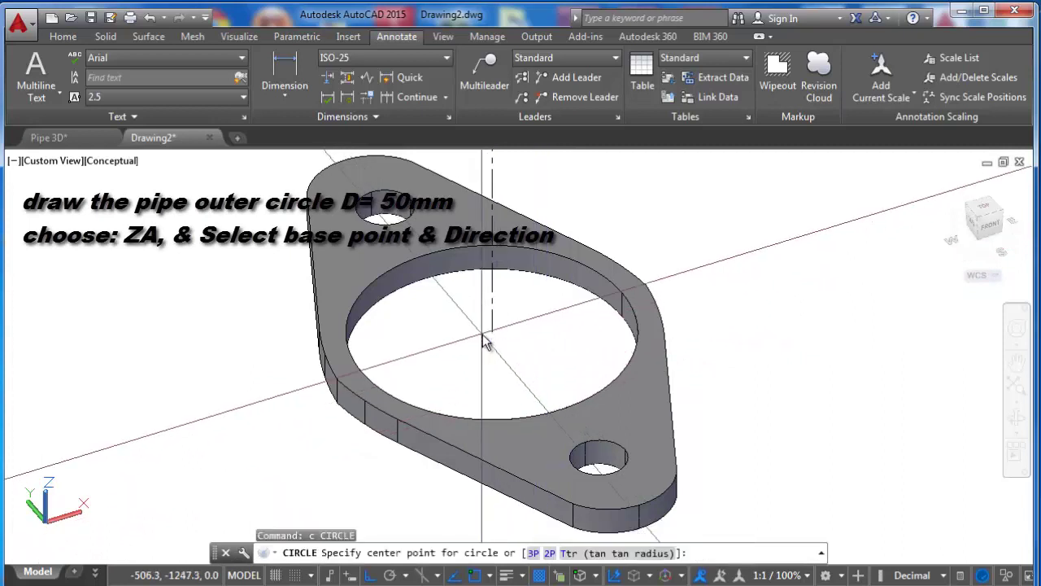
left_click(491, 332)
type("4")
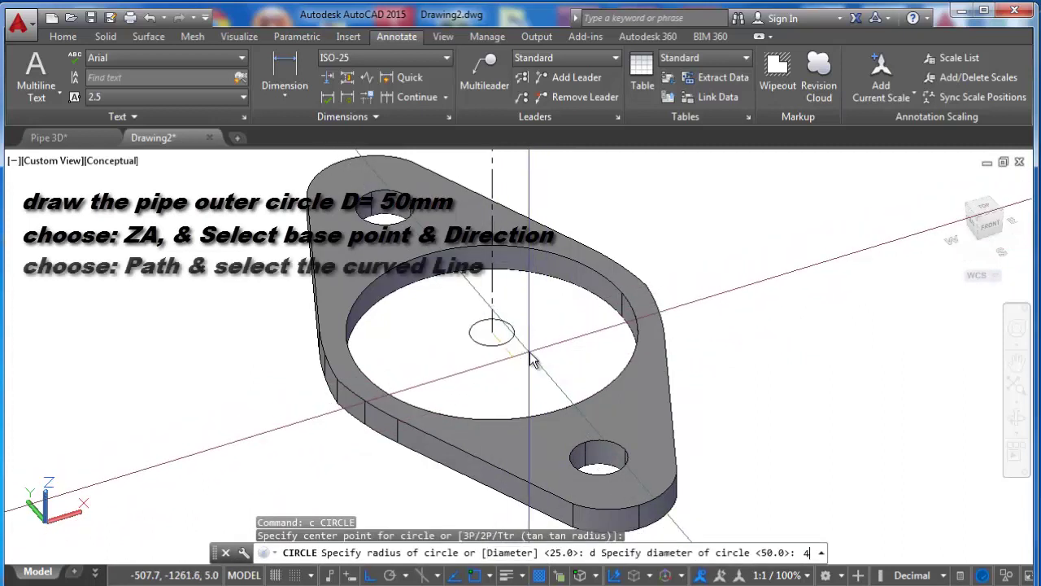
type("5")
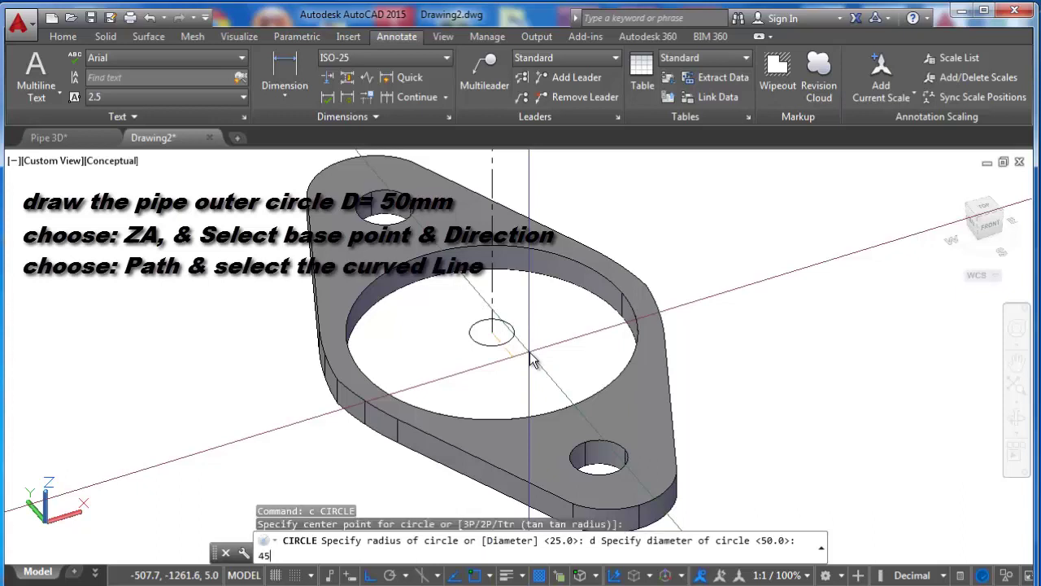
key("Return")
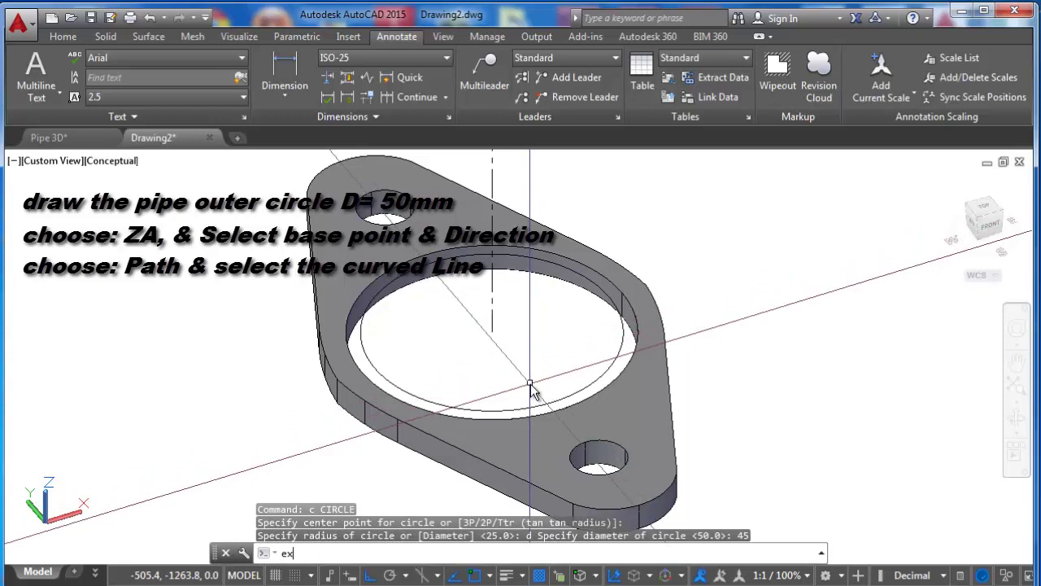
Extrude the 50 and 45 circles along the curved dashed centre line.
key("Return")
left_click(472, 399)
key("Return")
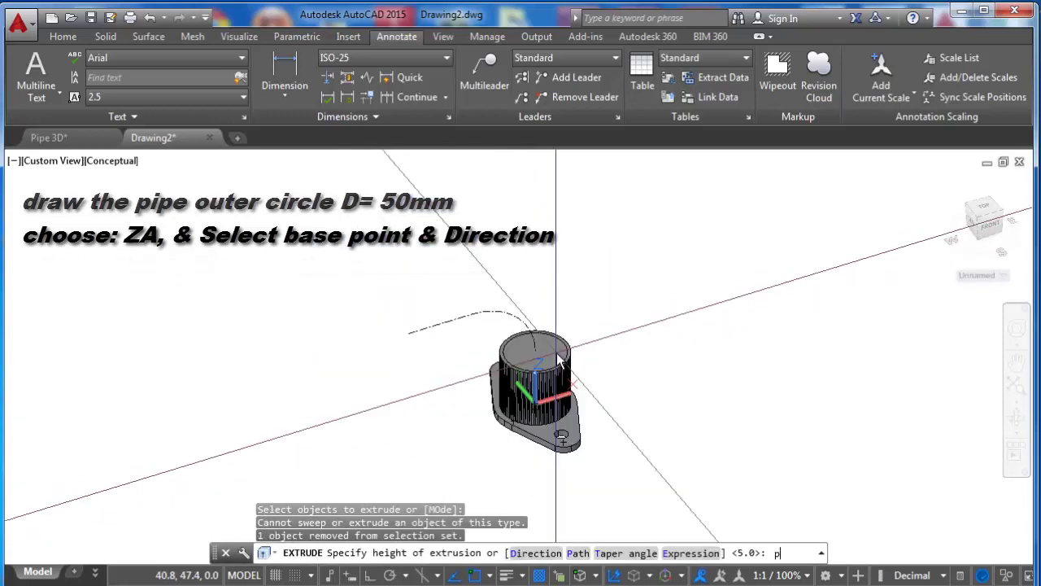
type("p")
key("Return")
left_click(523, 334)
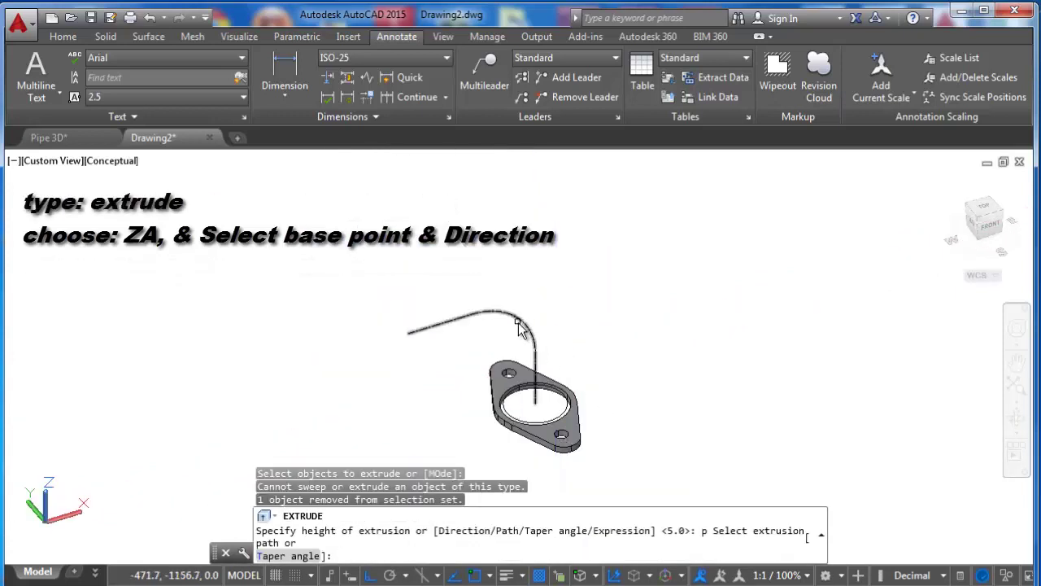
left_click(519, 322)
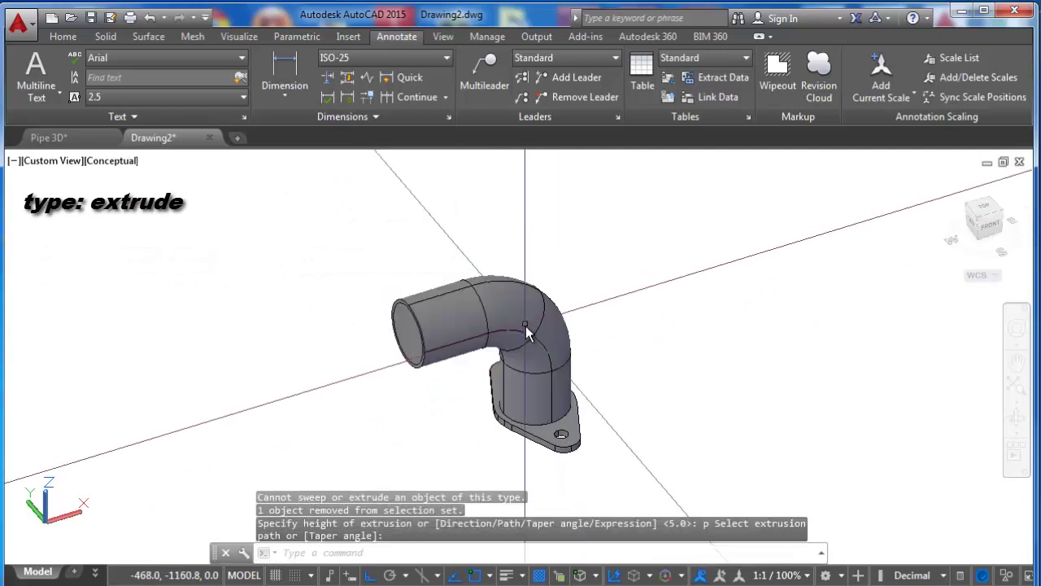
scroll(384, 346, "up", 2)
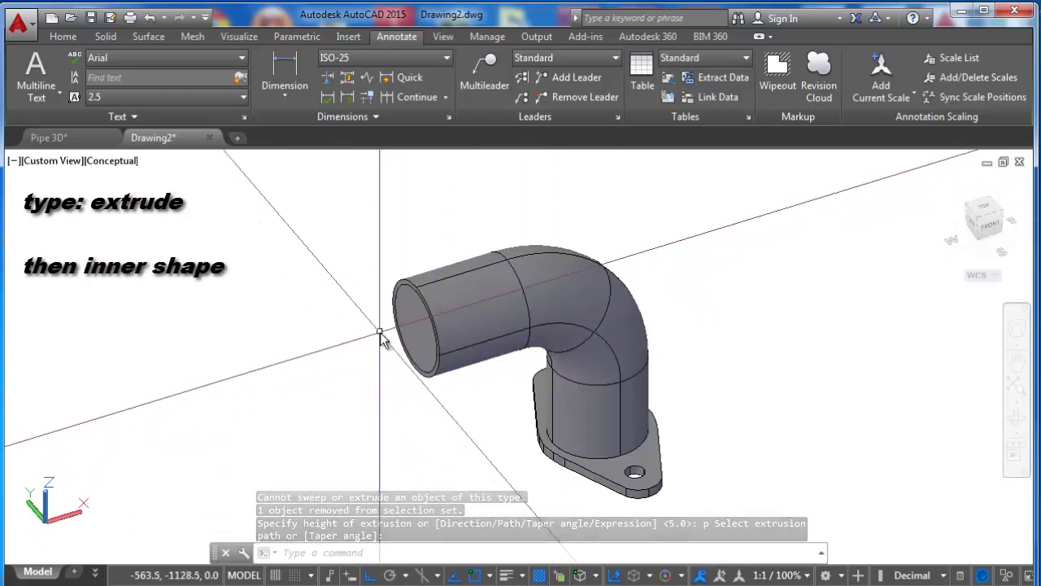
type("sut")
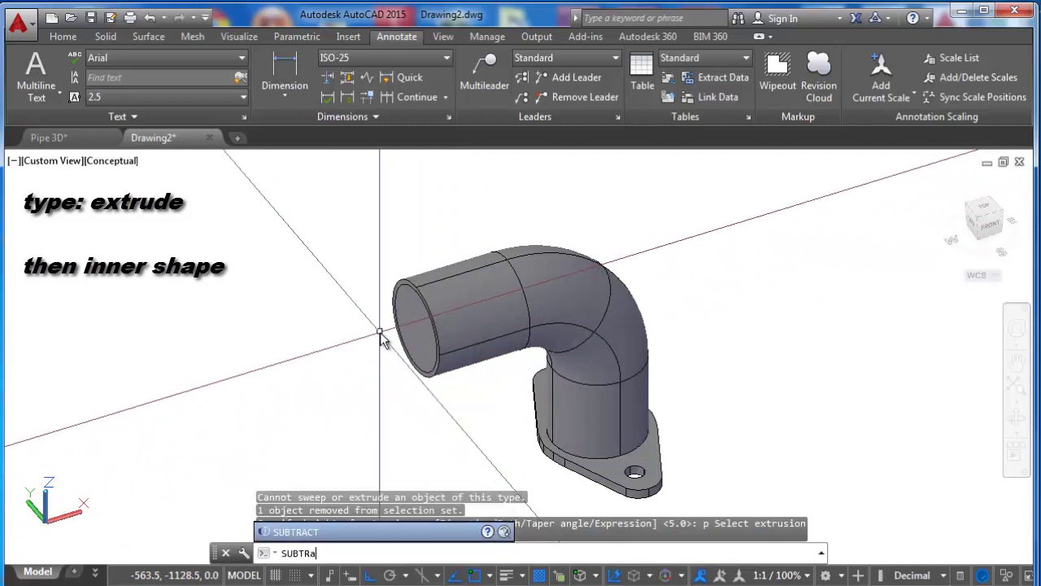
Subtract the inner pipe solid from the outer pipe to hollow the elbow.
left_click(298, 532)
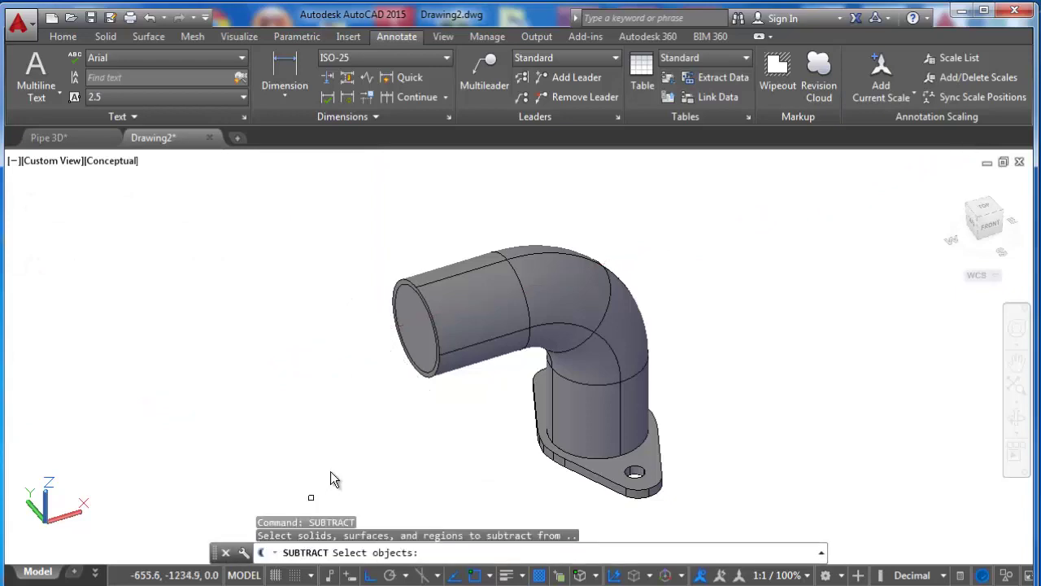
left_click(431, 310)
scroll(405, 279, "up", 4)
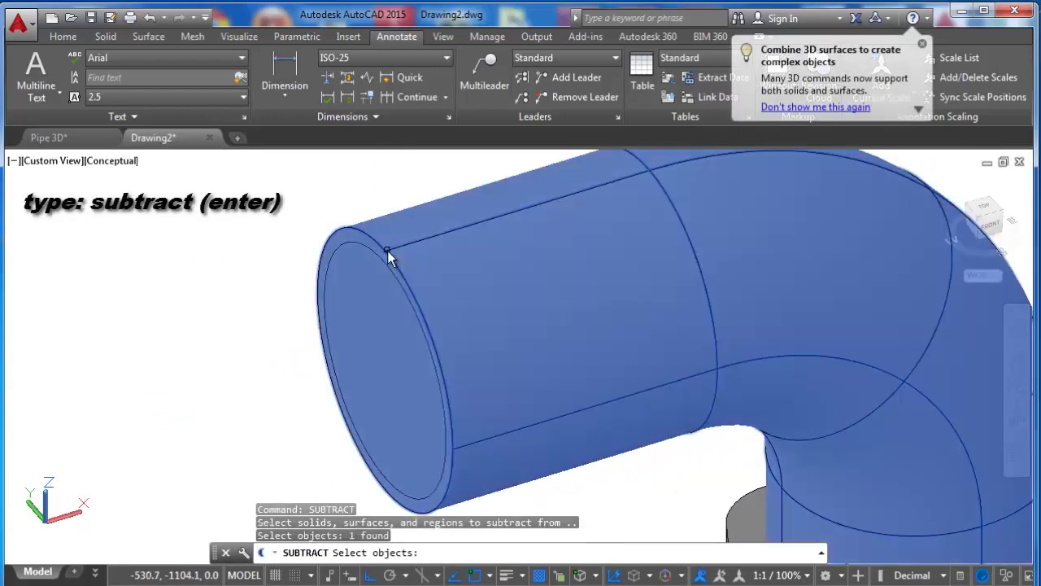
key("Return")
left_click(373, 256)
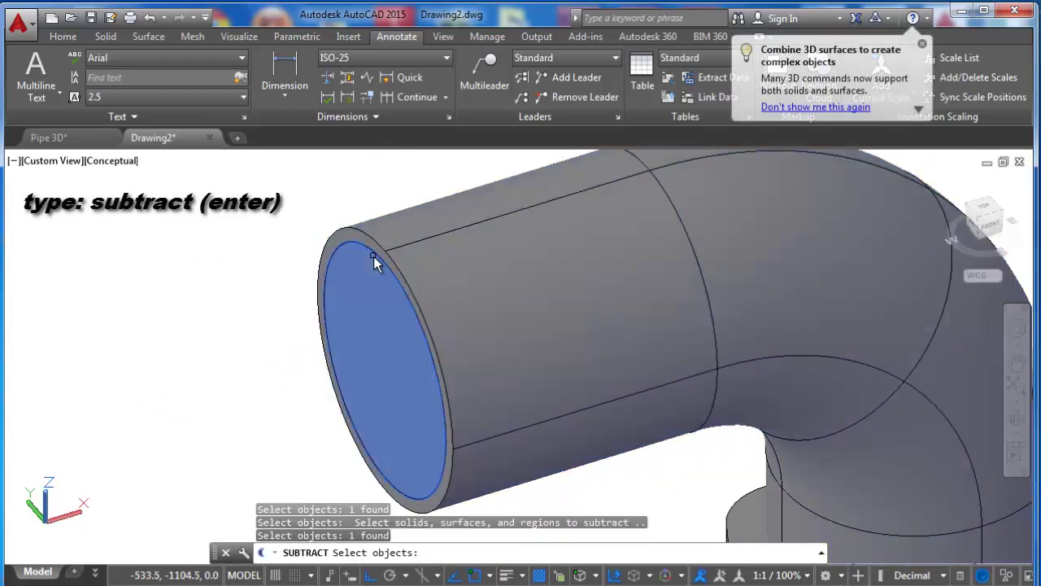
key("Return")
scroll(294, 268, "down", 4)
scroll(530, 298, "up", 2)
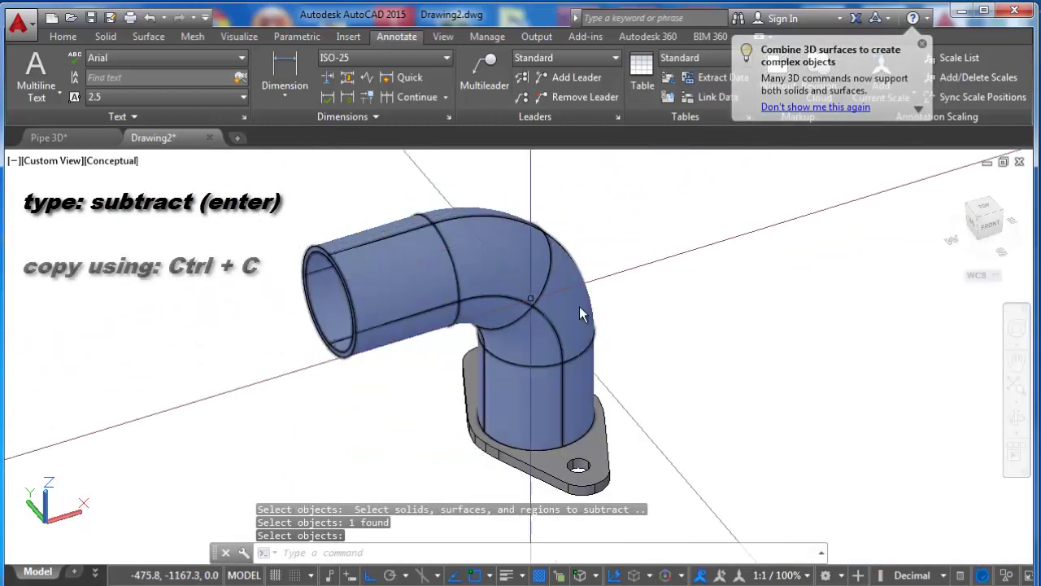
scroll(602, 317, "down", 3)
scroll(674, 336, "down", 3)
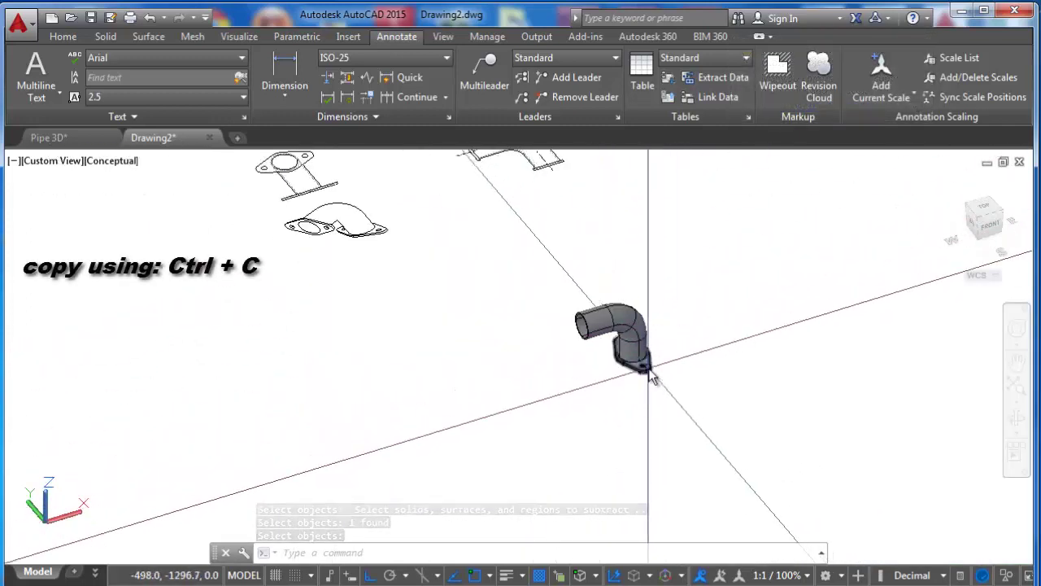
scroll(651, 372, "up", 4)
scroll(643, 371, "up", 3)
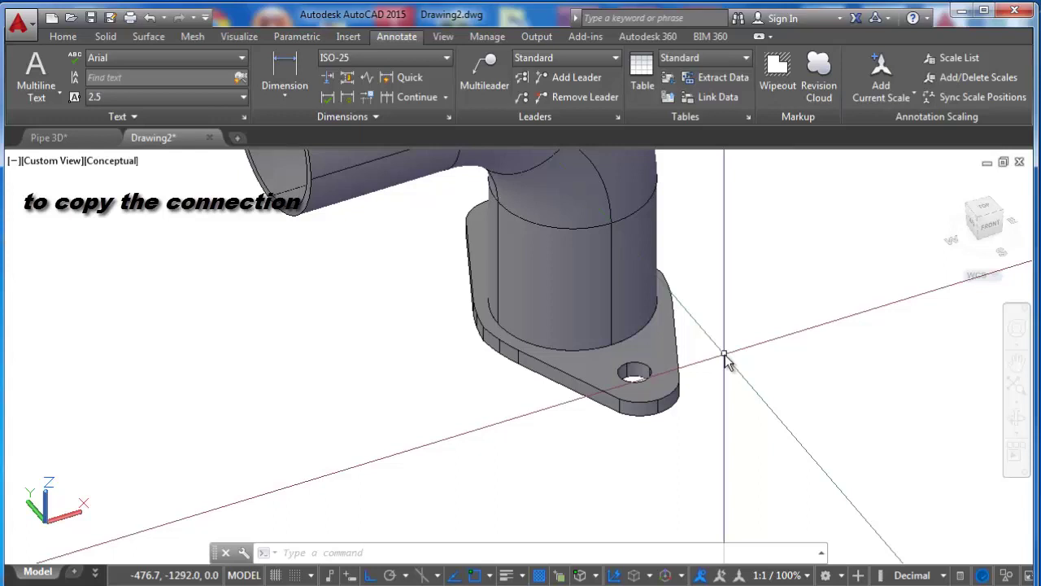
Copy the flange, set the UCS origin at the open pipe end with Z along the pipe, and paste.
left_click(666, 348)
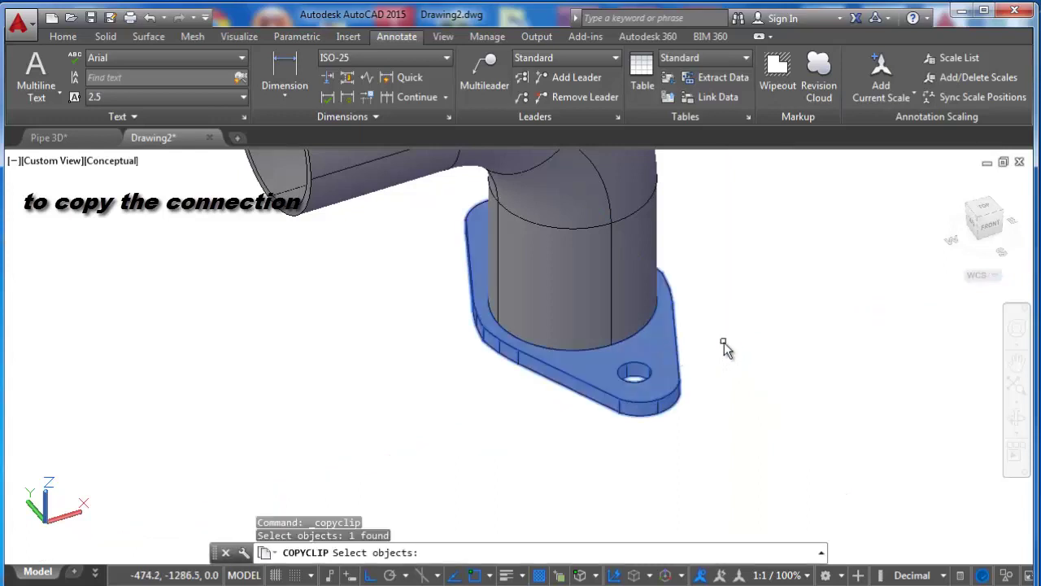
scroll(756, 352, "down", 2)
type("u")
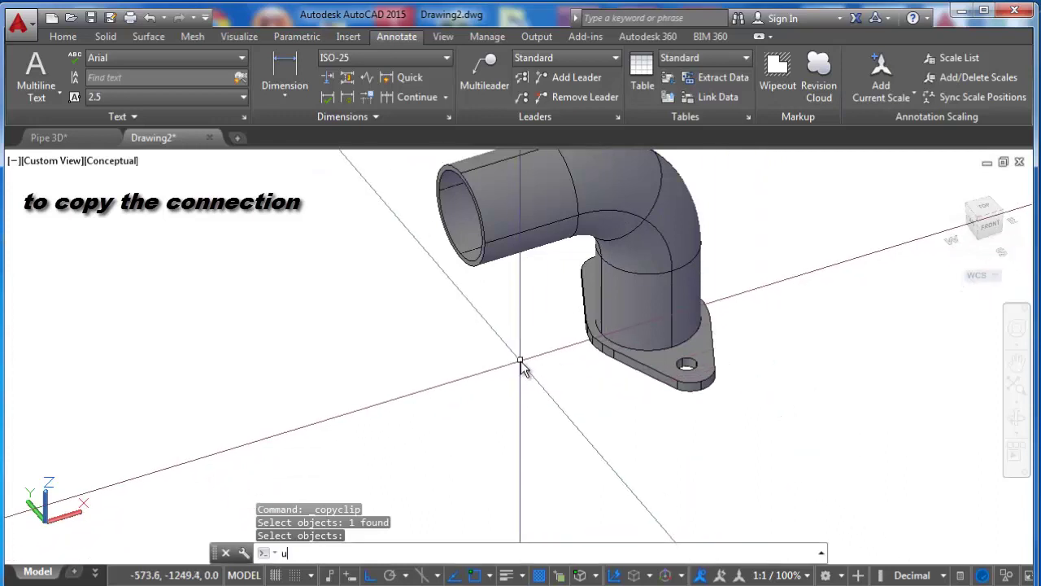
type("cs")
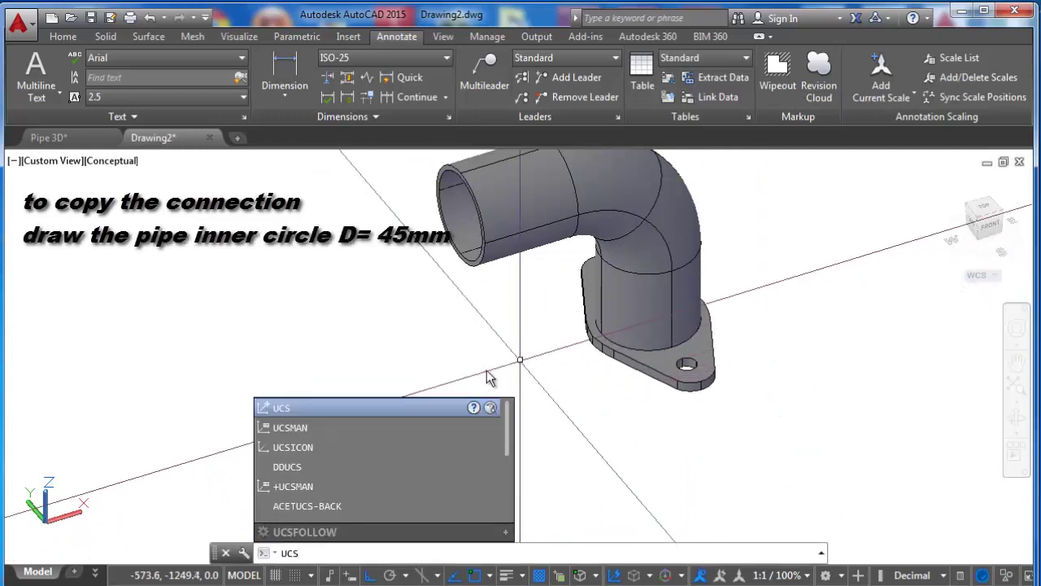
left_click(332, 407)
type("za")
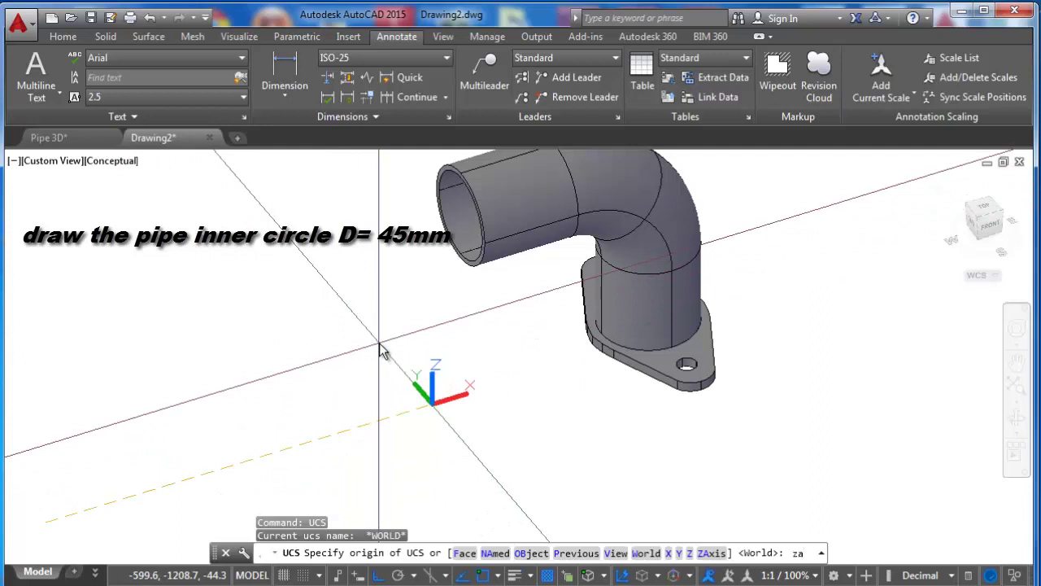
key("Return")
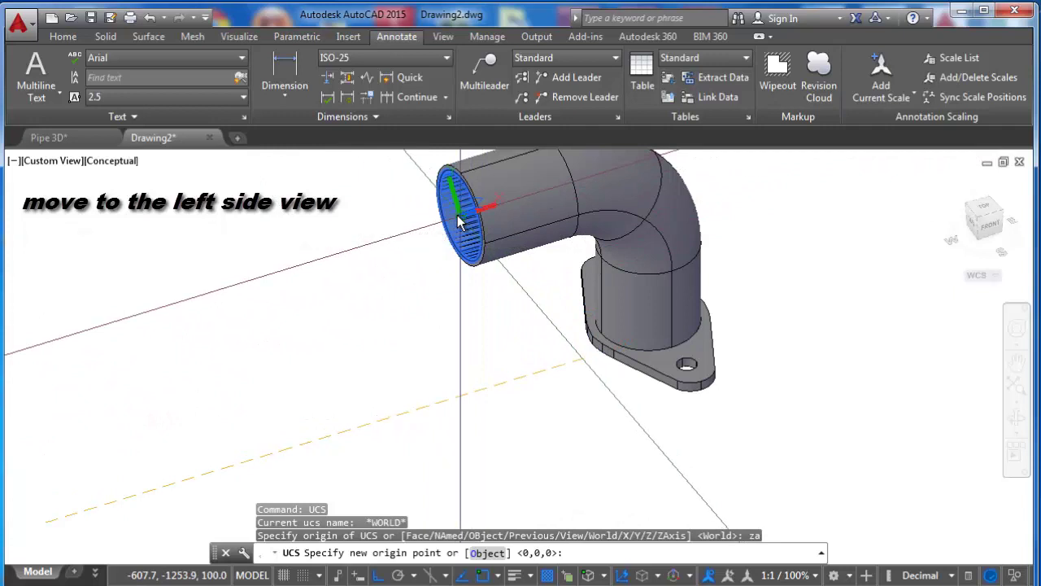
left_click(461, 221)
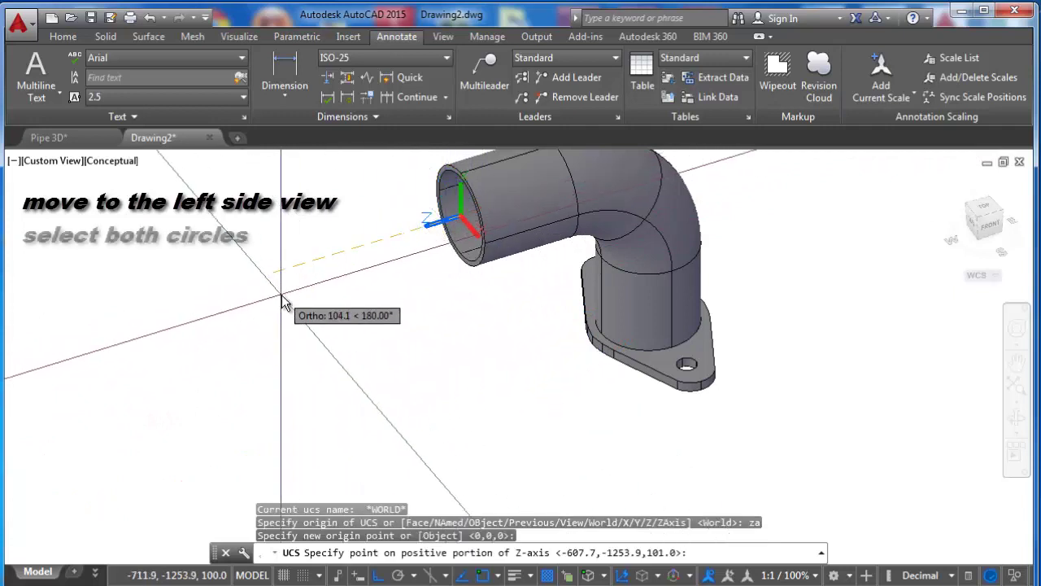
left_click(282, 296)
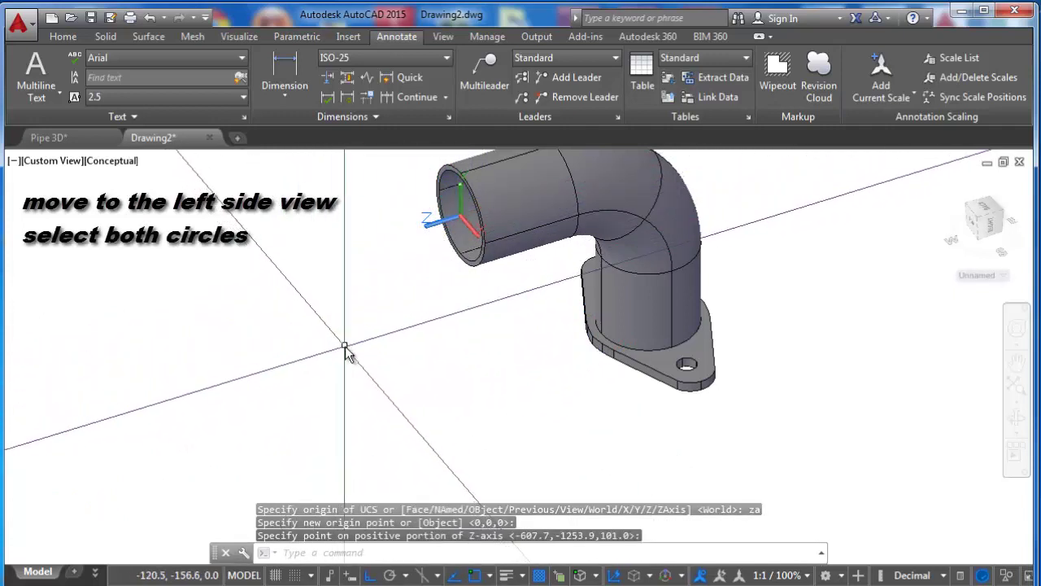
key("ctrl+v")
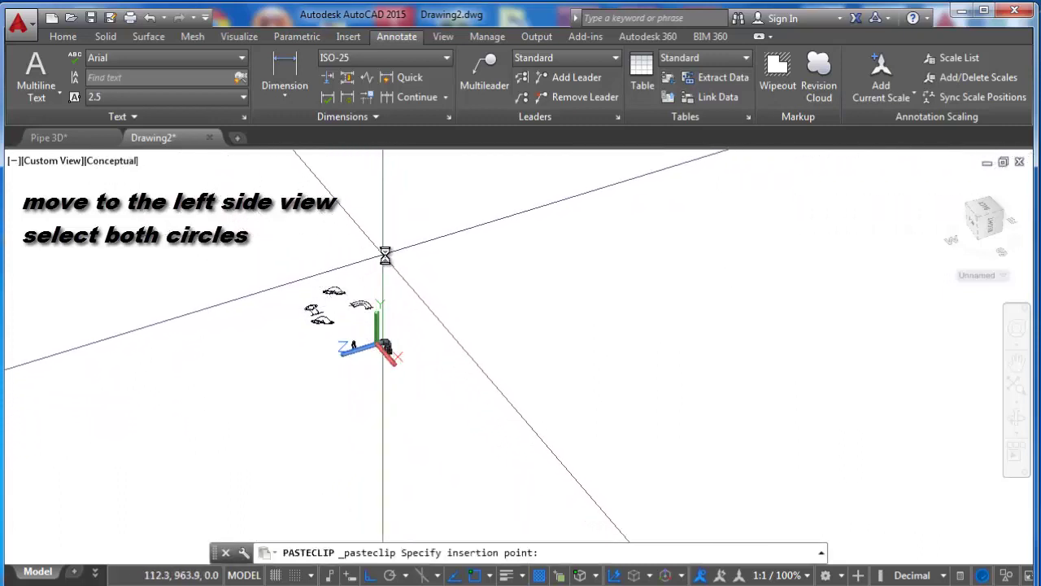
Place the pasted flange copy in the drawing.
left_click(396, 256)
scroll(382, 362, "up", 5)
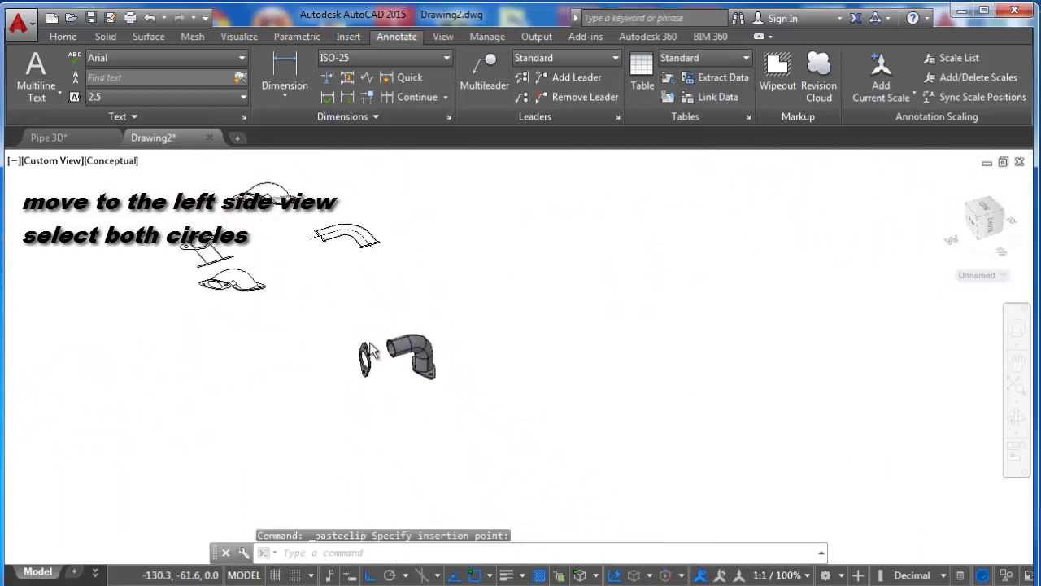
scroll(385, 370, "up", 5)
scroll(379, 362, "up", 2)
scroll(381, 361, "up", 3)
type("ROTA")
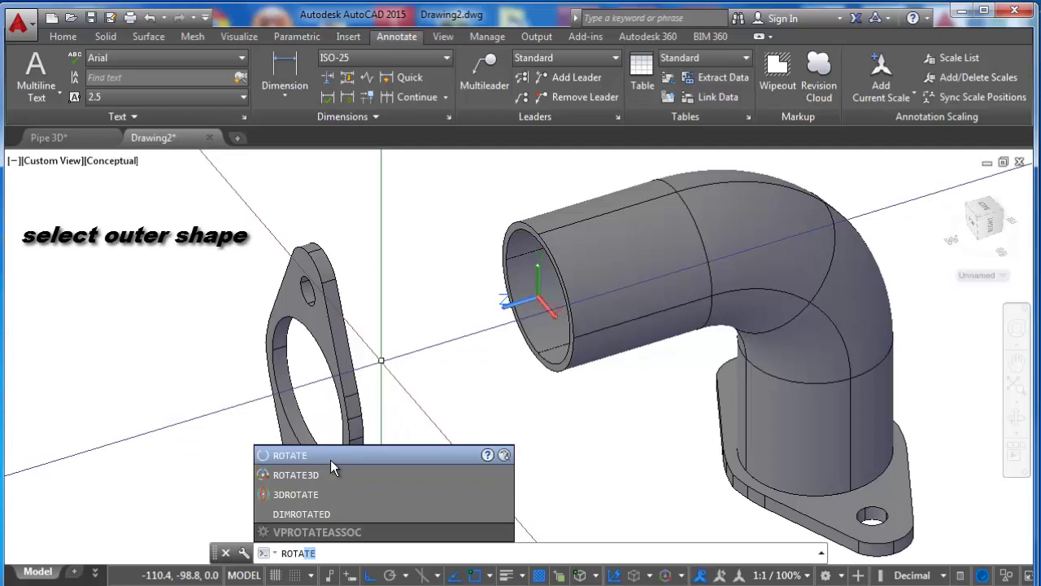
Rotate the pasted flange 90° about a base point on the flange.
left_click(330, 456)
left_click(316, 401)
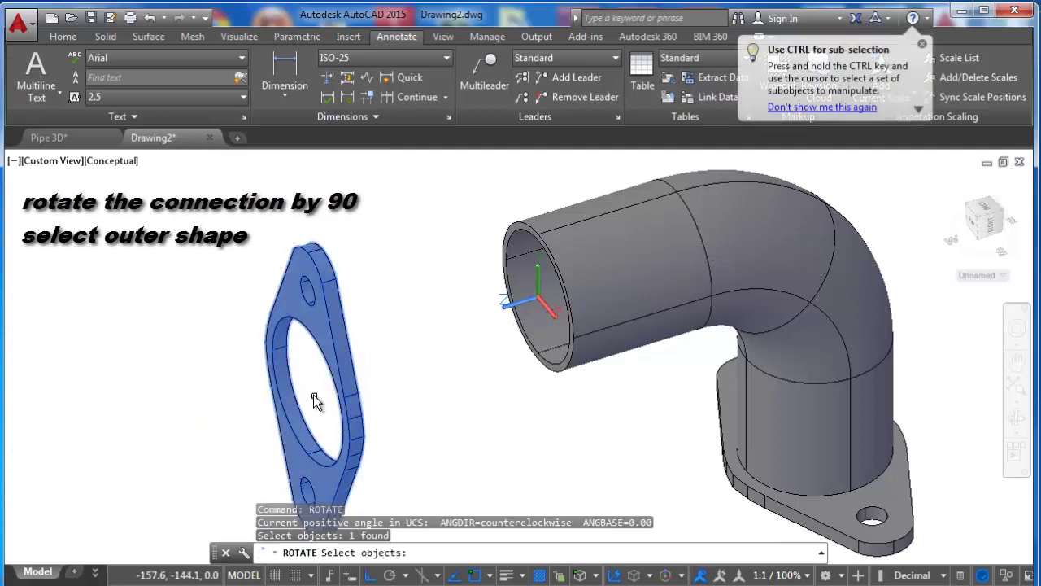
key("Return")
left_click(307, 391)
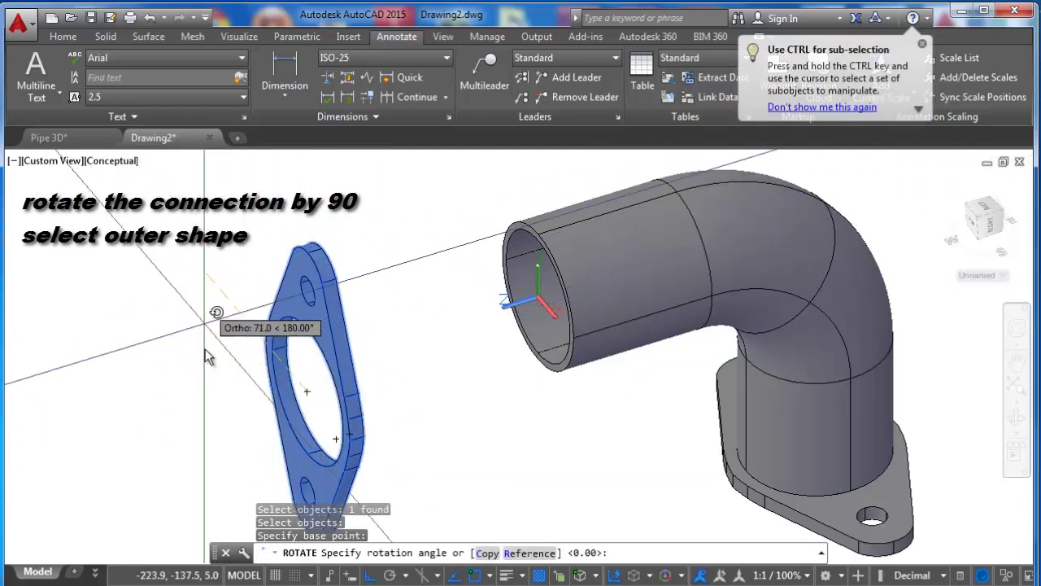
scroll(423, 407, "down", 3)
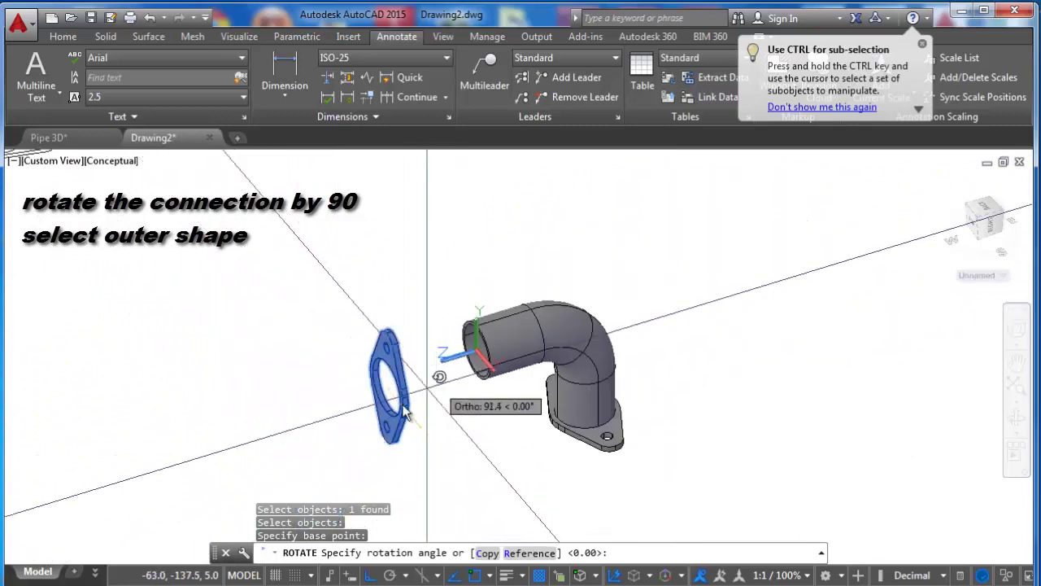
left_click(349, 480)
scroll(470, 416, "up", 2)
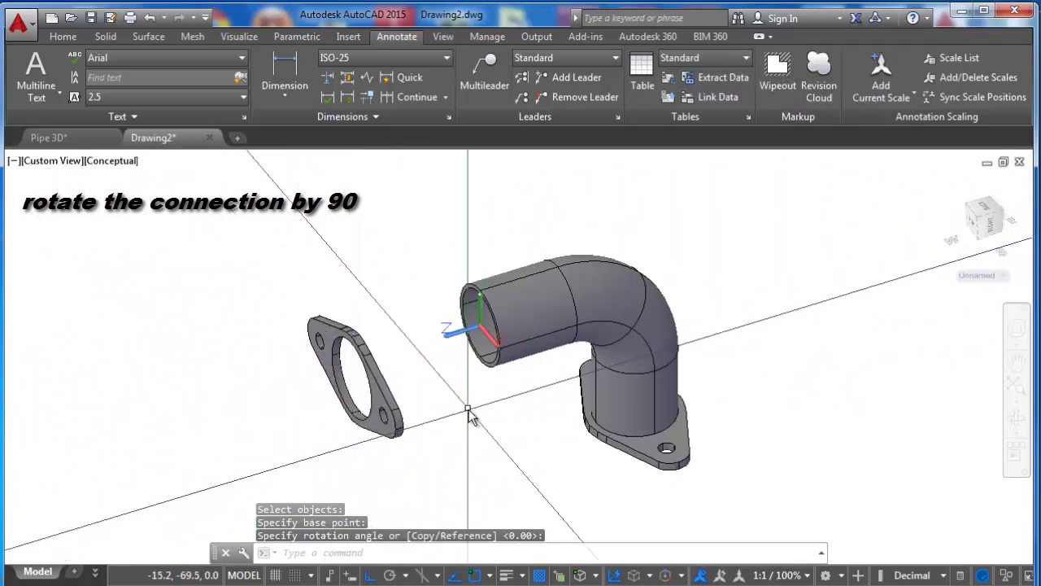
scroll(469, 416, "up", 2)
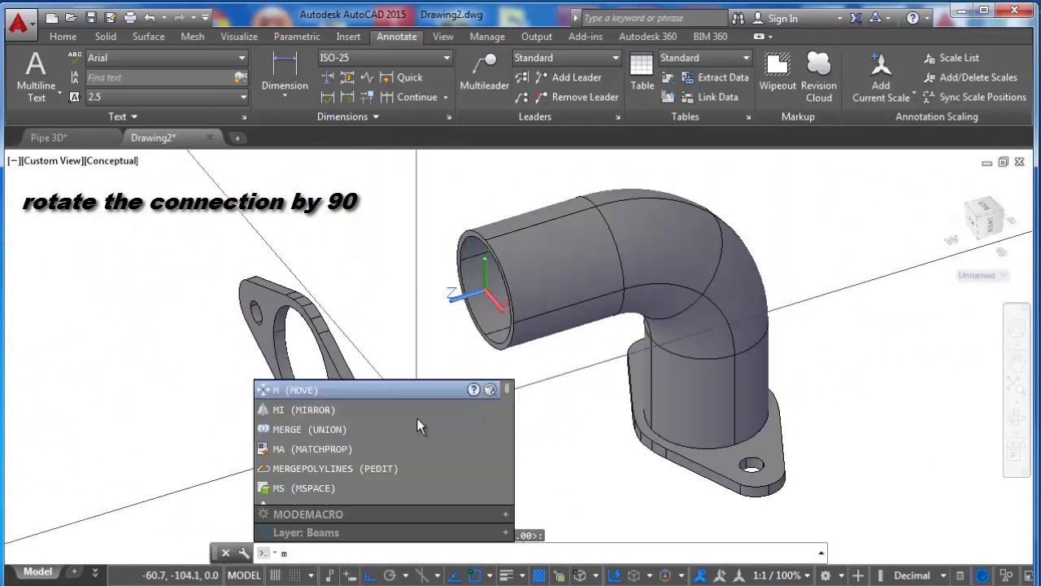
Move the flange onto the elbow's open pipe end.
left_click(319, 390)
left_click(325, 370)
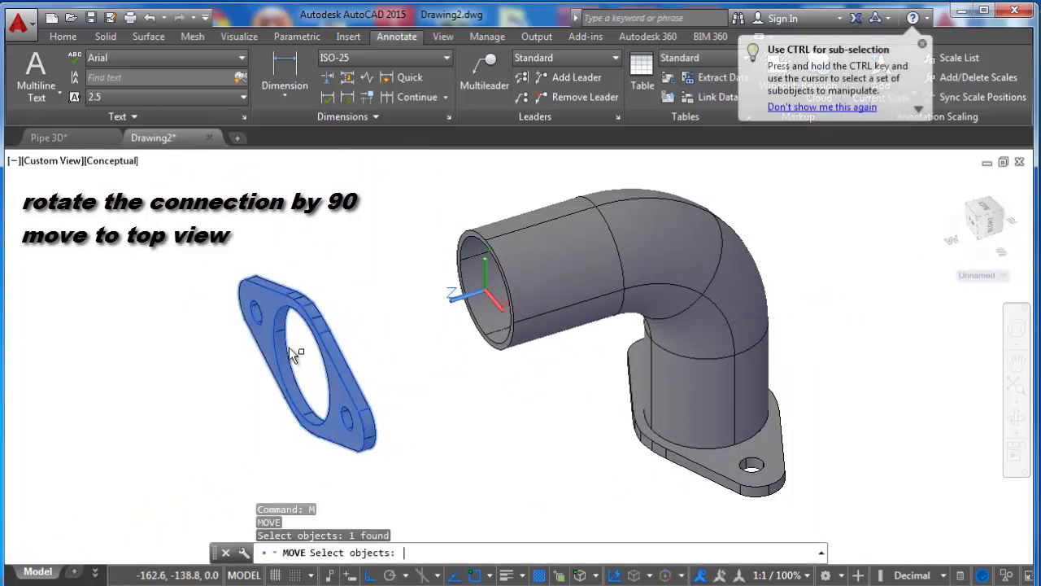
key("Return")
left_click(302, 363)
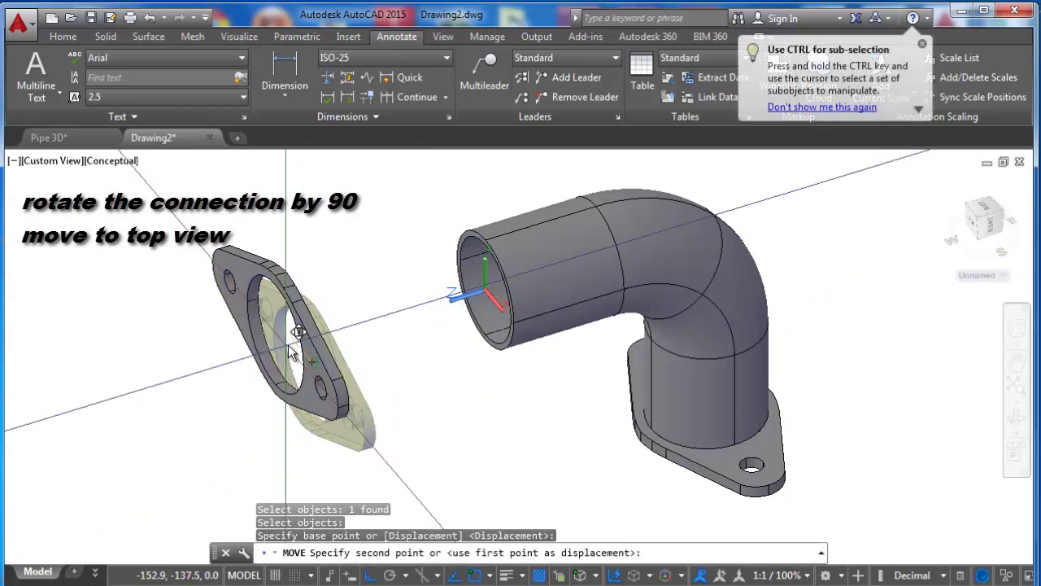
left_click(478, 300)
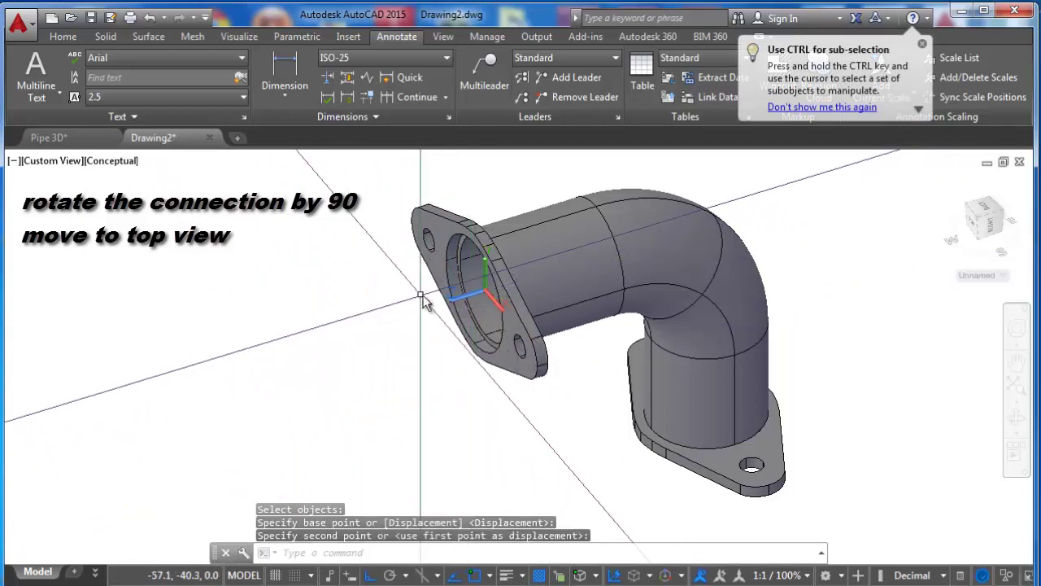
scroll(513, 281, "up", 5)
scroll(429, 336, "down", 2)
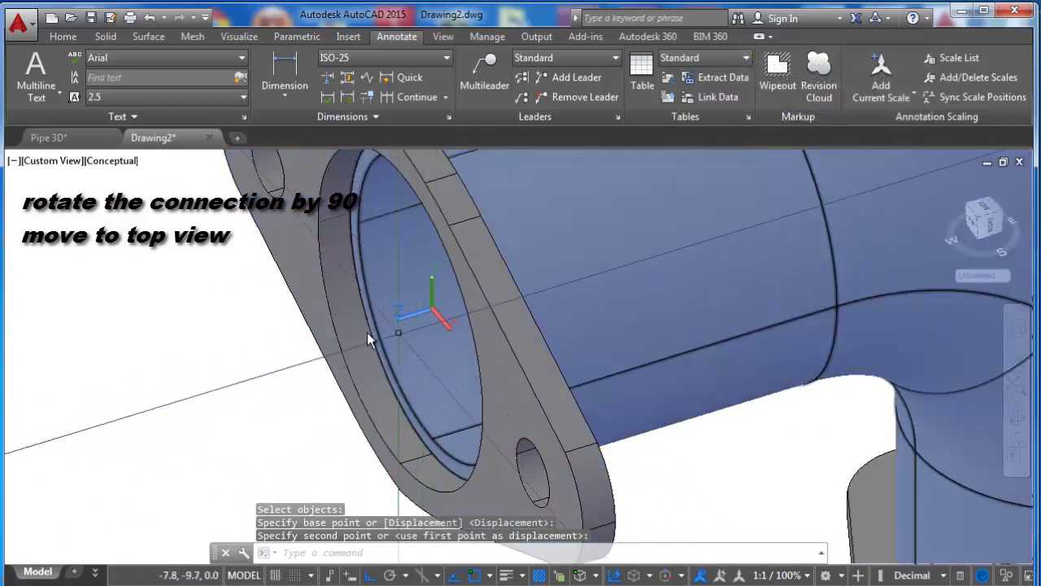
scroll(351, 334, "down", 2)
Move the flange again from its centre so it sits flush on the pipe end.
key("Return")
left_click(335, 311)
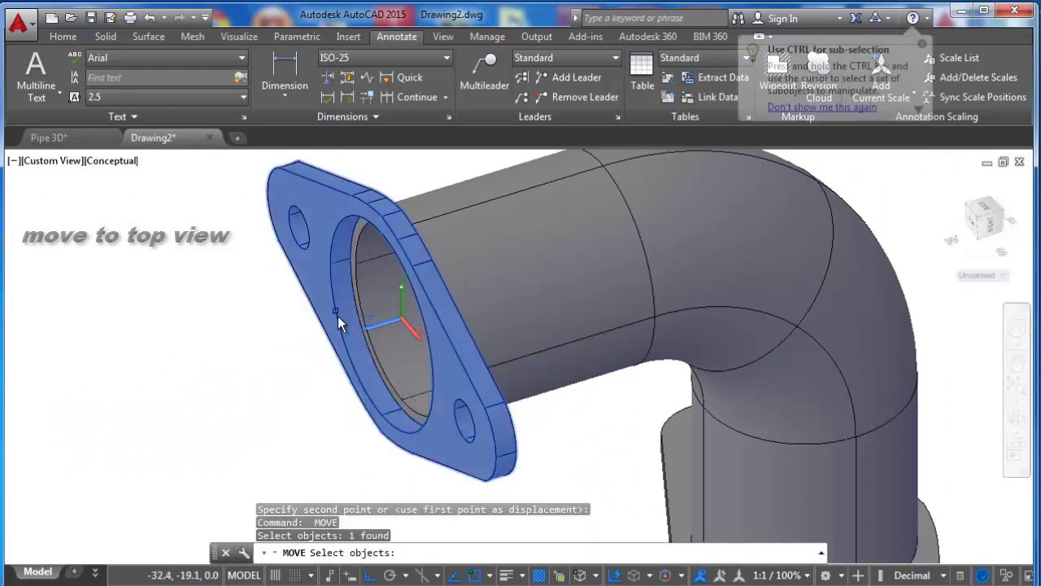
key("Return")
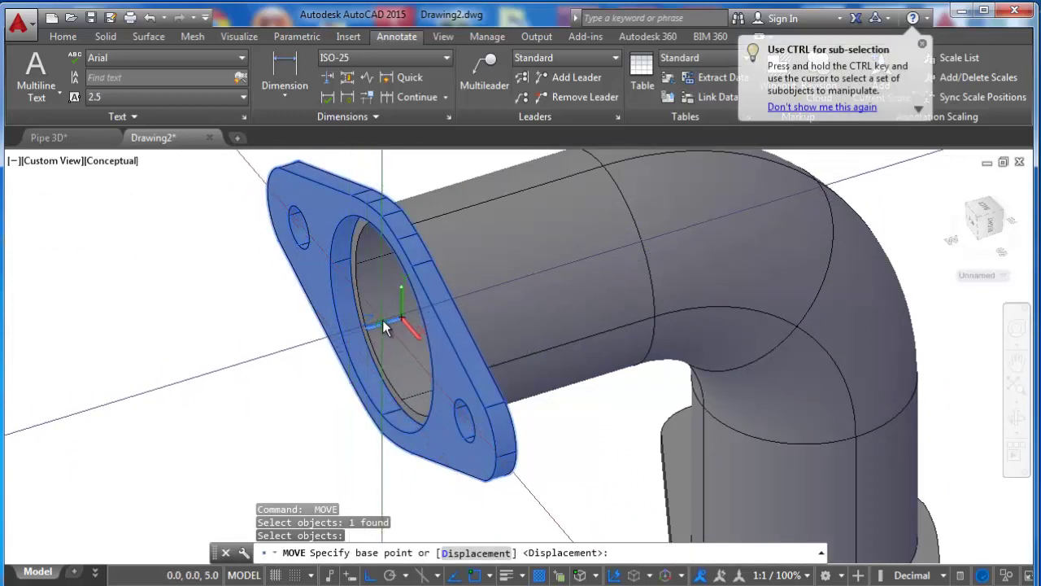
left_click(382, 320)
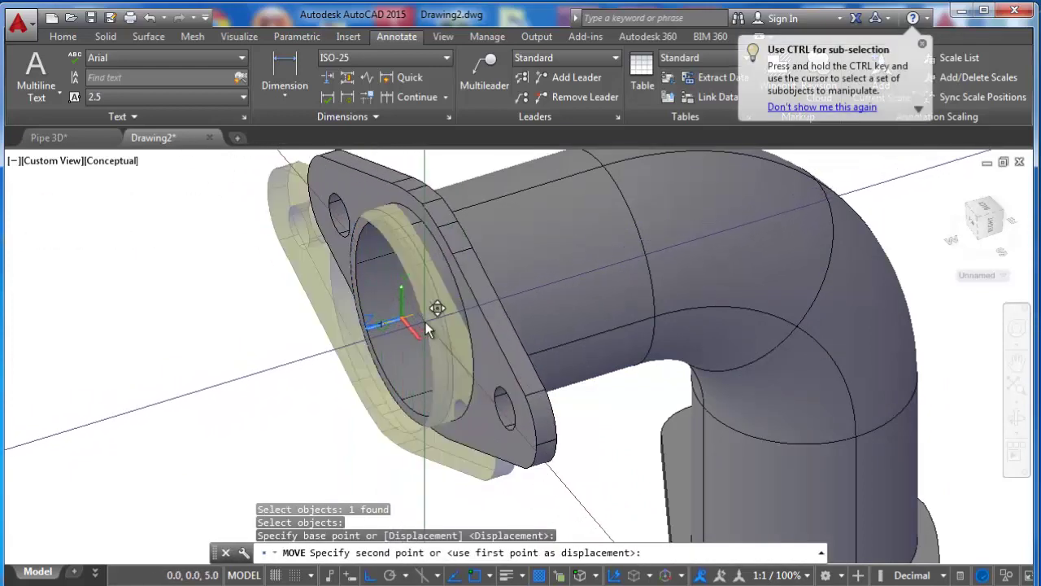
scroll(431, 316, "up", 2)
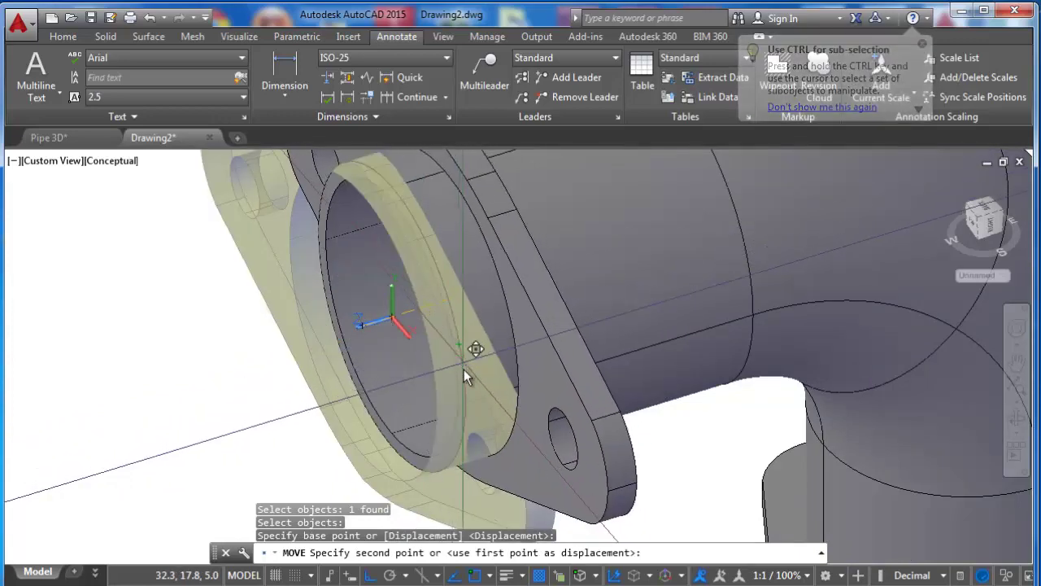
left_click(391, 325)
scroll(390, 325, "down", 1)
scroll(395, 317, "down", 3)
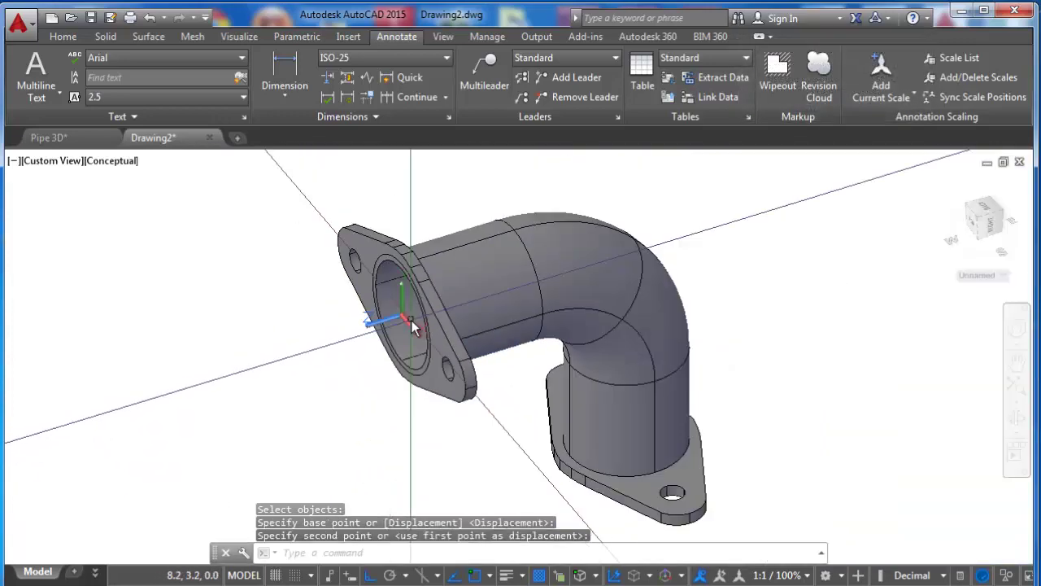
scroll(321, 348, "down", 2)
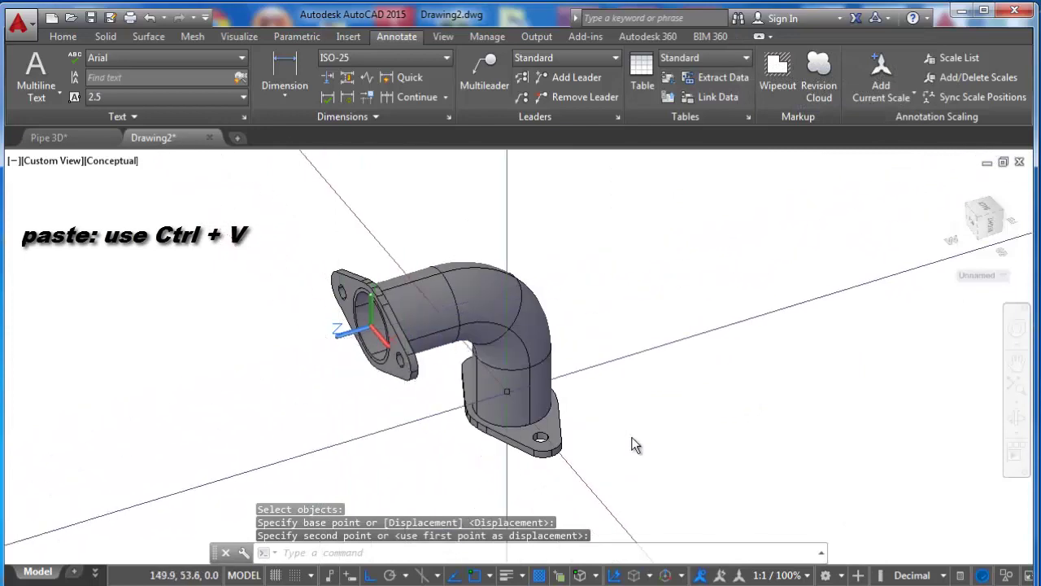
left_click(1017, 419)
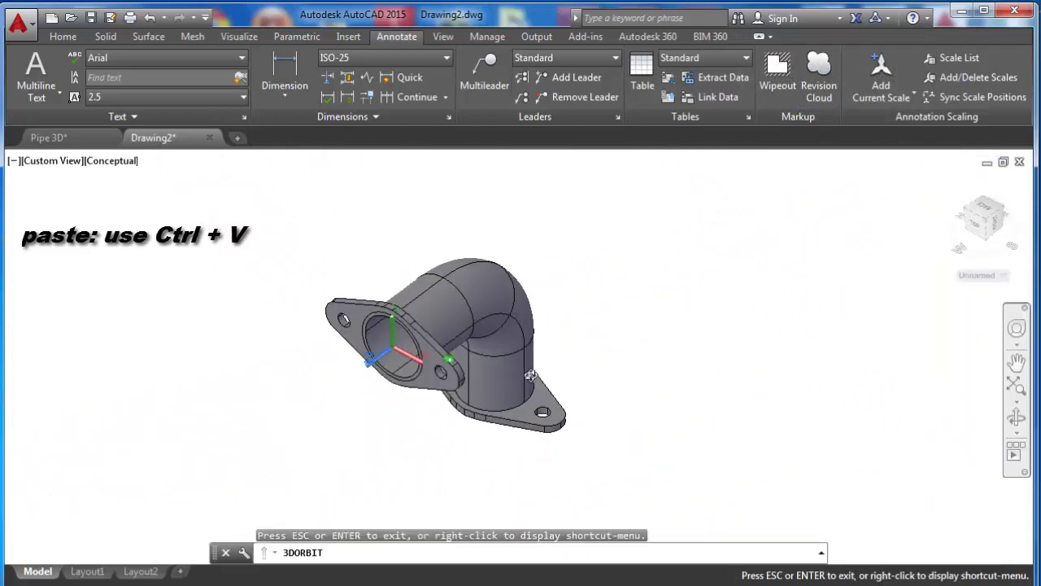
left_click_drag(459, 370, 681, 345)
mouse_move(449, 358)
left_mouse_down()
mouse_move(539, 367)
mouse_move(448, 425)
mouse_move(407, 329)
mouse_move(425, 330)
mouse_move(441, 418)
mouse_move(442, 353)
mouse_move(522, 398)
mouse_move(562, 390)
mouse_move(461, 384)
mouse_move(456, 357)
mouse_move(475, 303)
left_mouse_up()
right_click(474, 303)
left_click(509, 289)
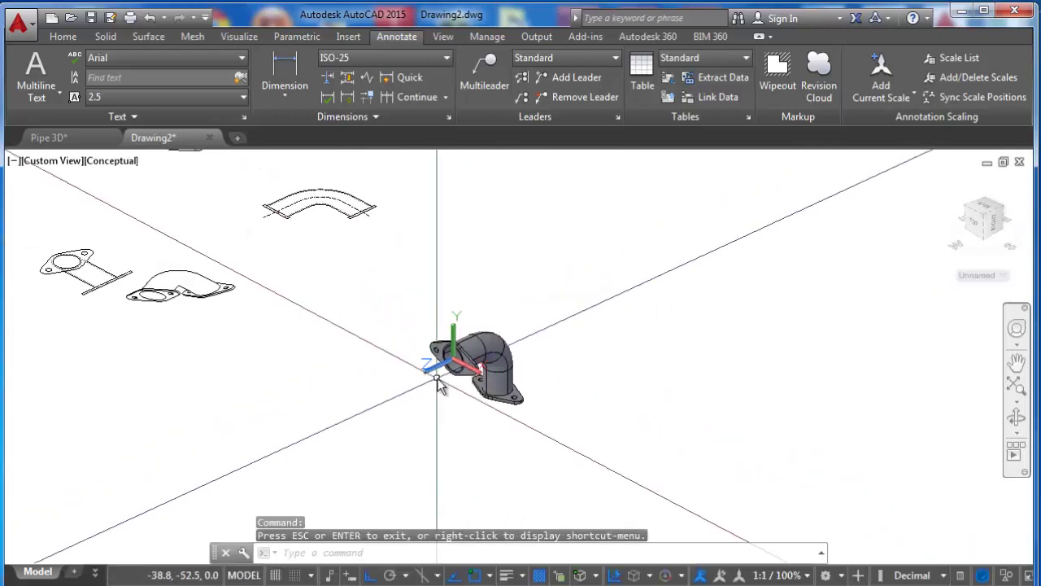
scroll(438, 378, "up", 5)
type("uni")
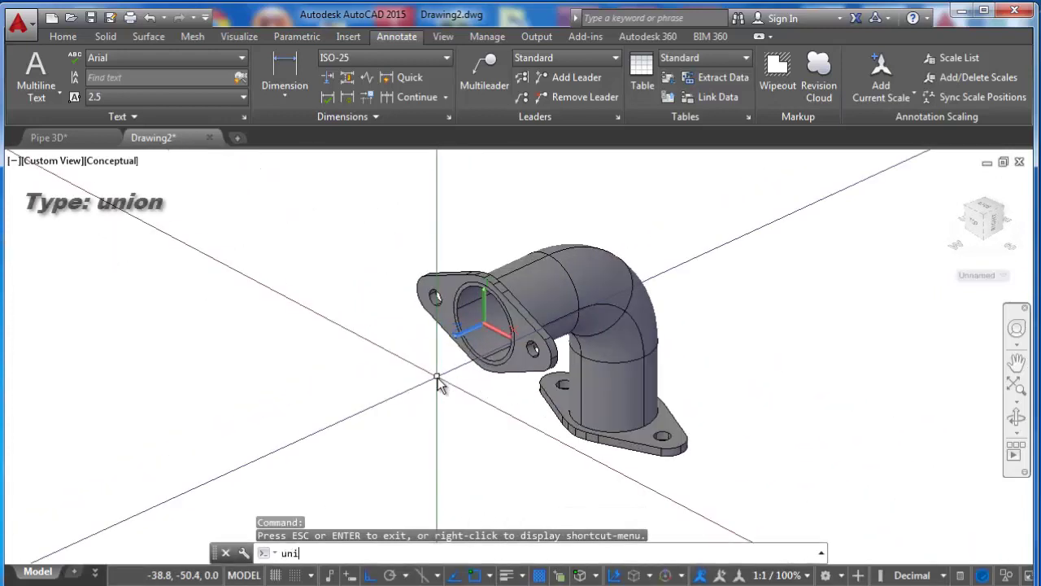
Union the new flange with the elbow and base flange into one solid.
type("on")
key("Return")
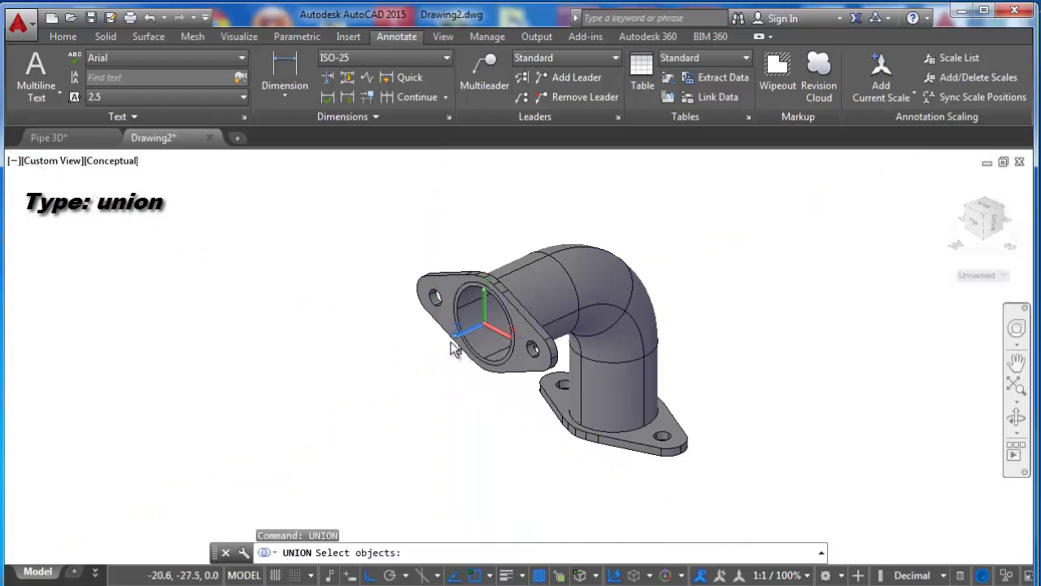
left_click(445, 324)
left_click(498, 329)
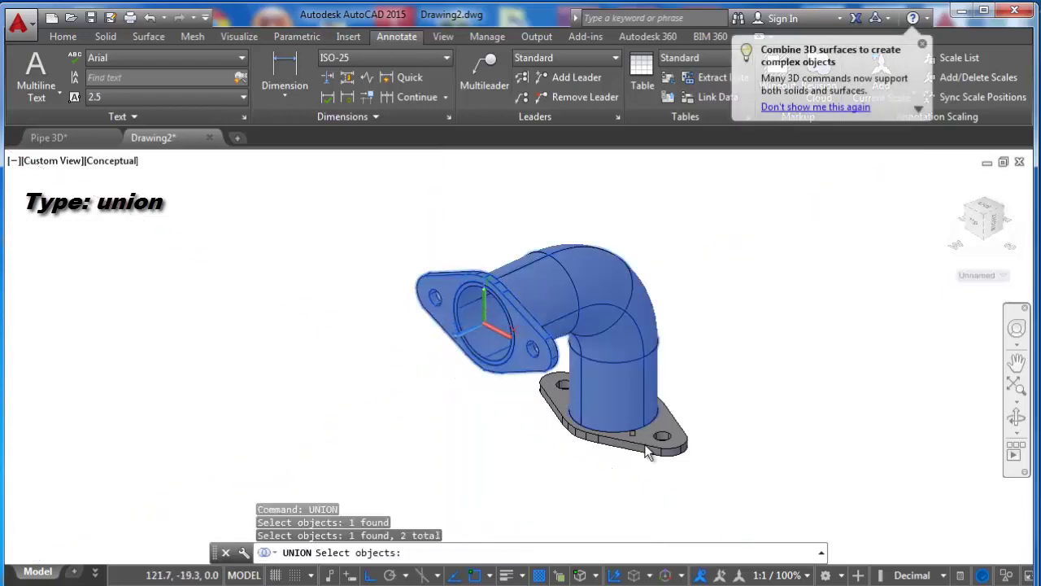
key("Return")
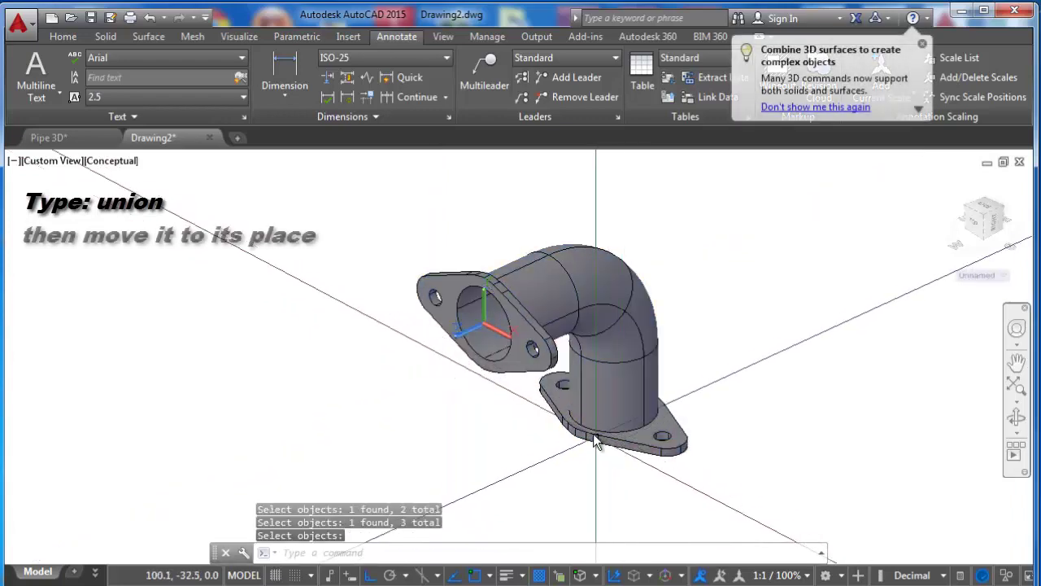
scroll(593, 433, "up", 3)
scroll(591, 426, "up", 2)
scroll(592, 426, "down", 5)
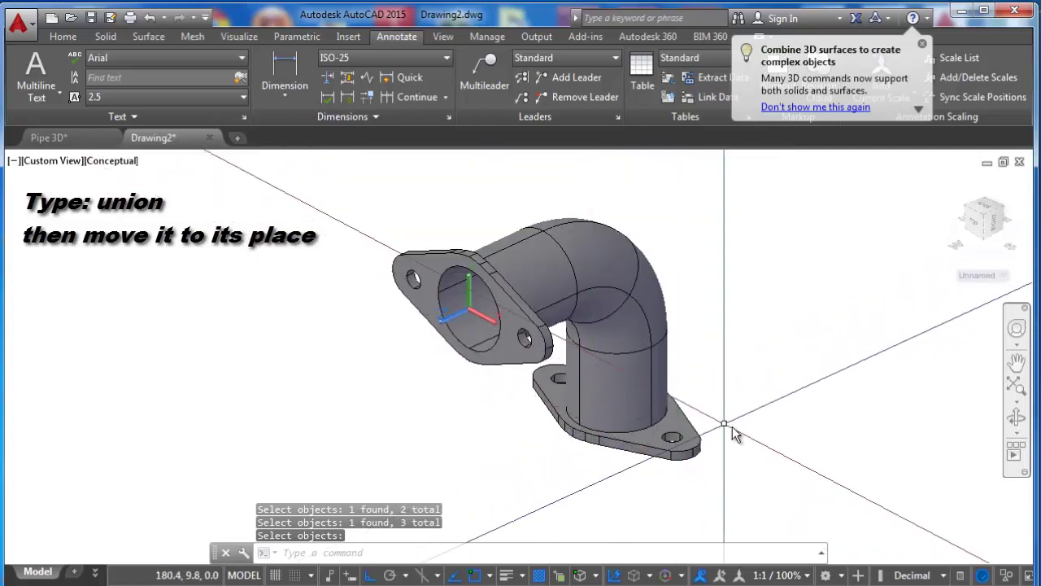
left_click(597, 307)
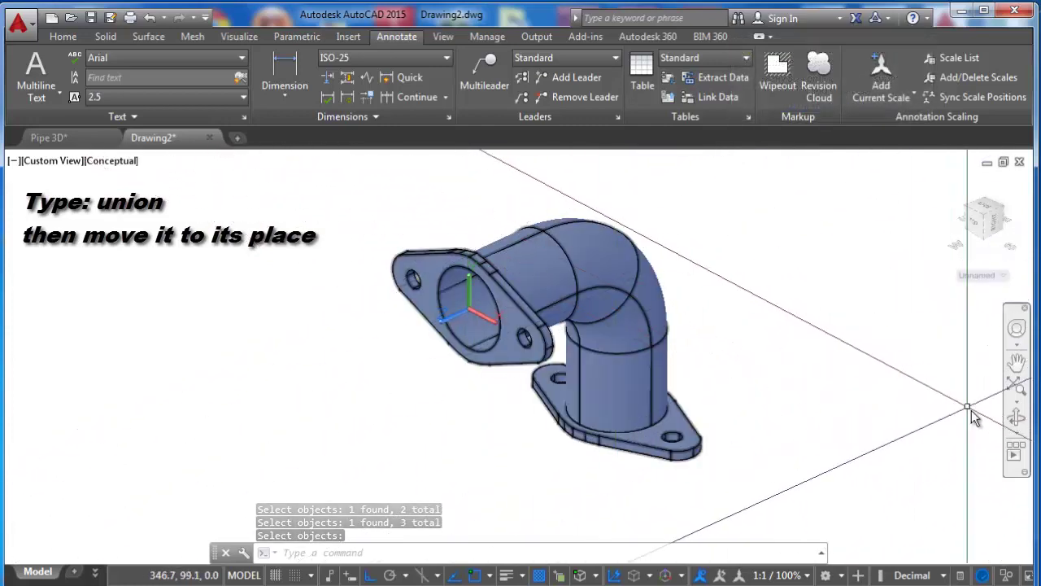
key("Escape")
Orbit the joined elbow assembly to a new viewing angle.
middle_click_drag(947, 425, 523, 332, "shift")
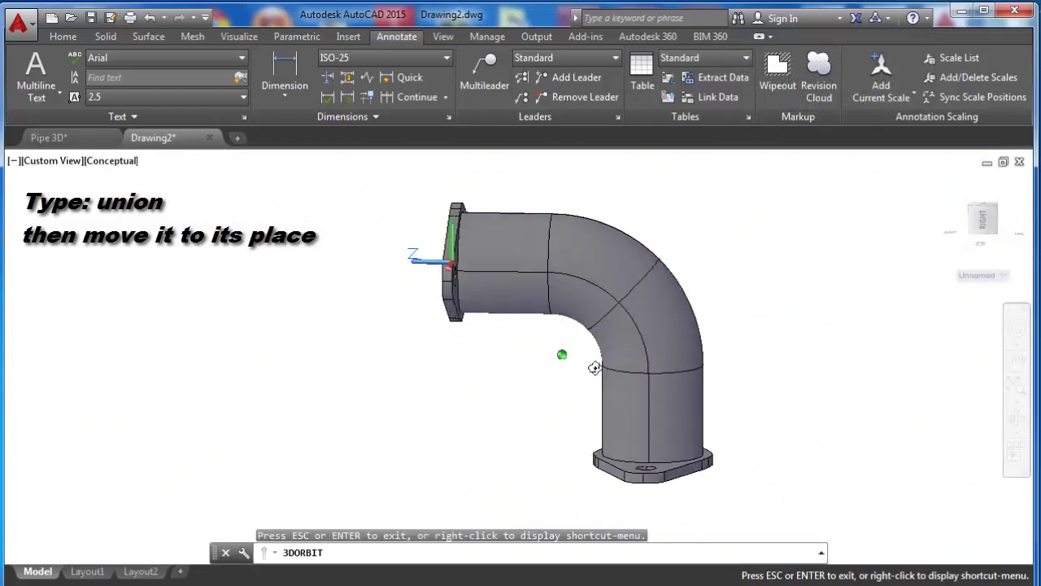
mouse_move(523, 332)
left_mouse_down()
mouse_move(491, 397)
mouse_move(401, 271)
left_mouse_up()
right_click(401, 271)
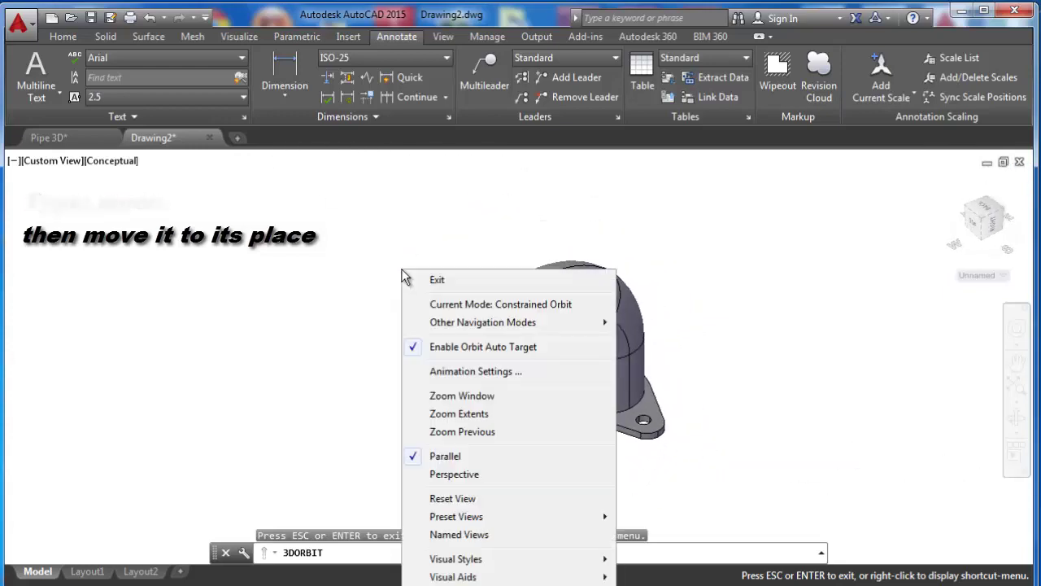
left_click(435, 280)
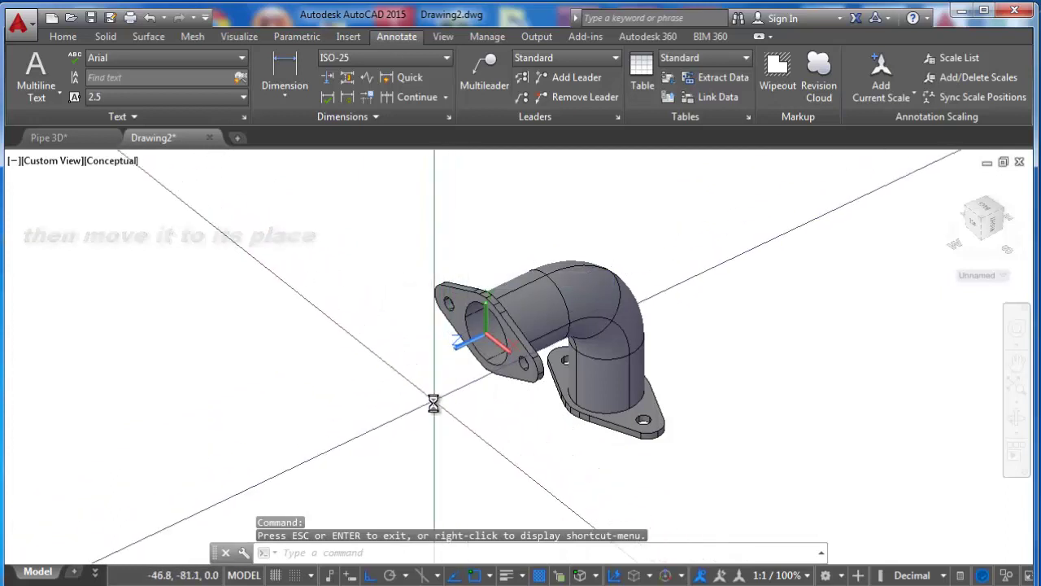
Paste another flange copy in front of the elbow assembly and start CIRCLE.
key("Escape")
key("ctrl+v")
scroll(468, 393, "down", 4)
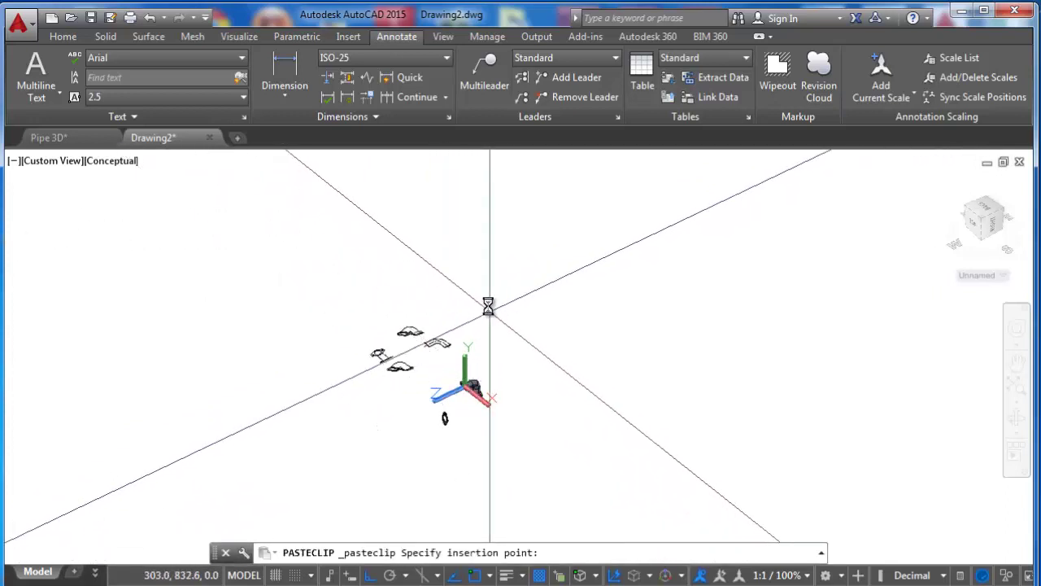
scroll(469, 360, "up", 3)
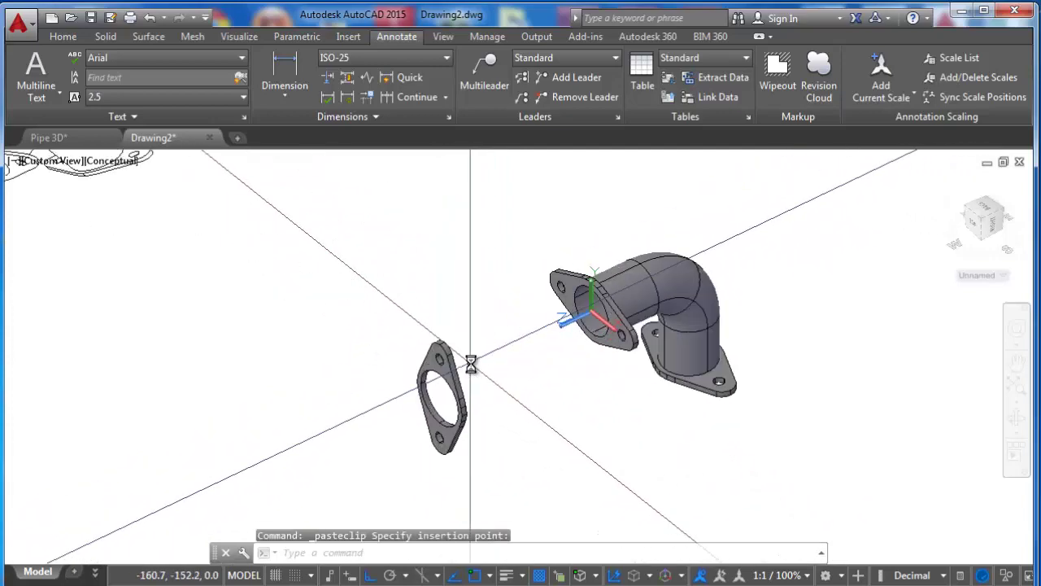
scroll(448, 388, "up", 3)
type("c")
key("Return")
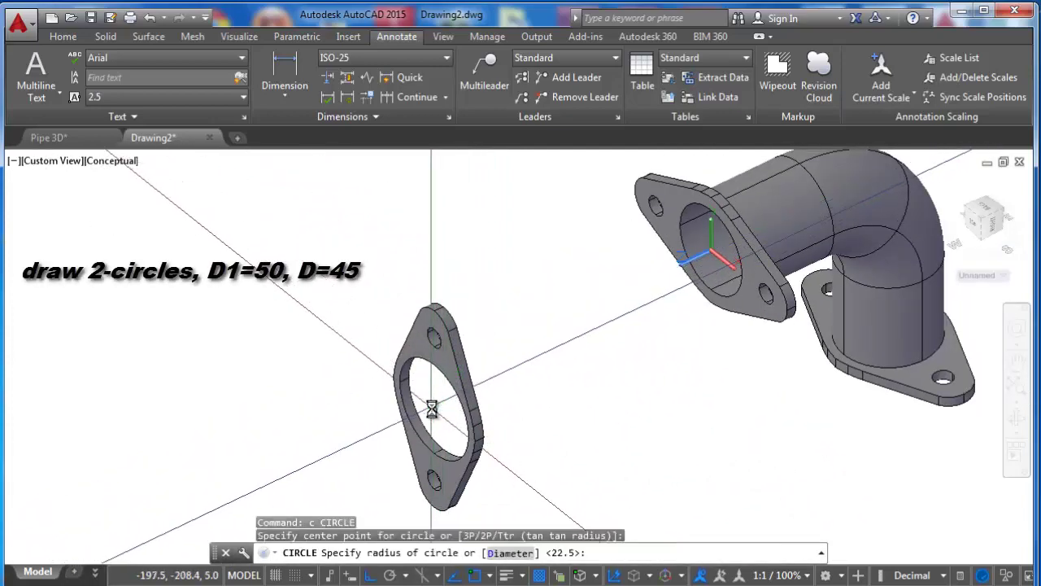
Draw concentric 50 and 45 diameter circles at the pasted flange's bore centre.
left_click(433, 407)
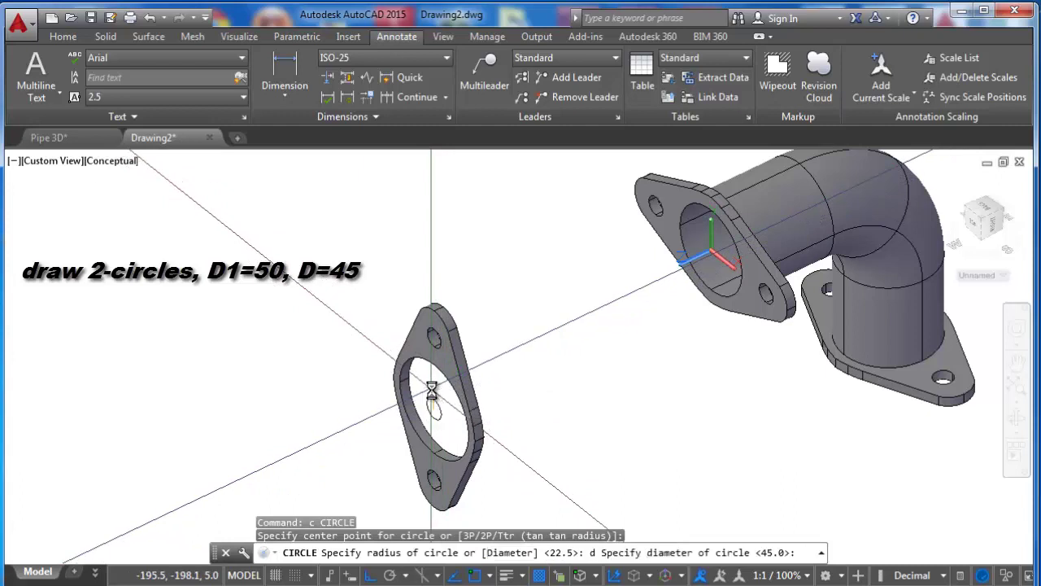
type("50")
key("Return")
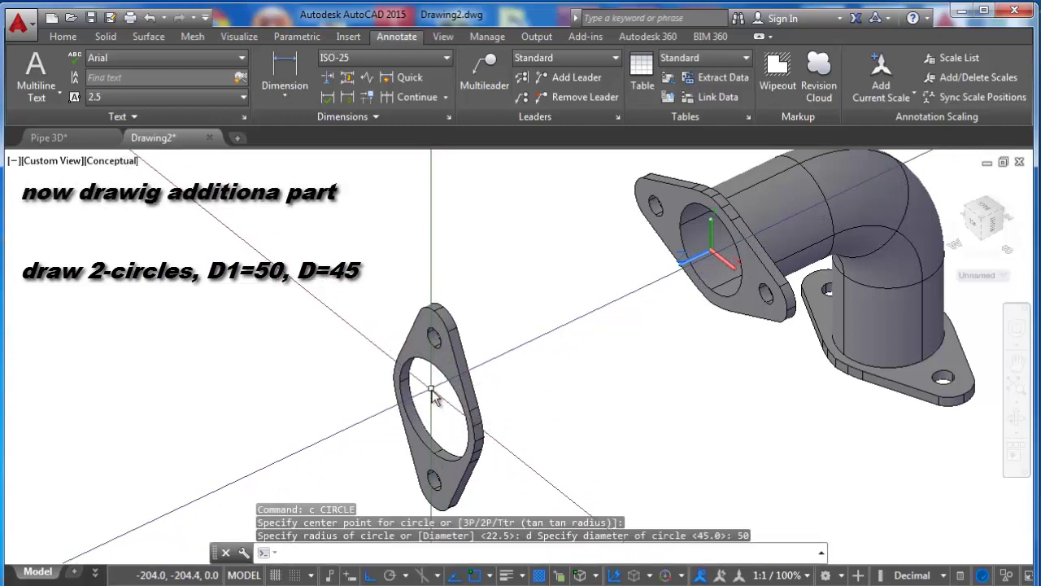
key("Return")
left_click(432, 408)
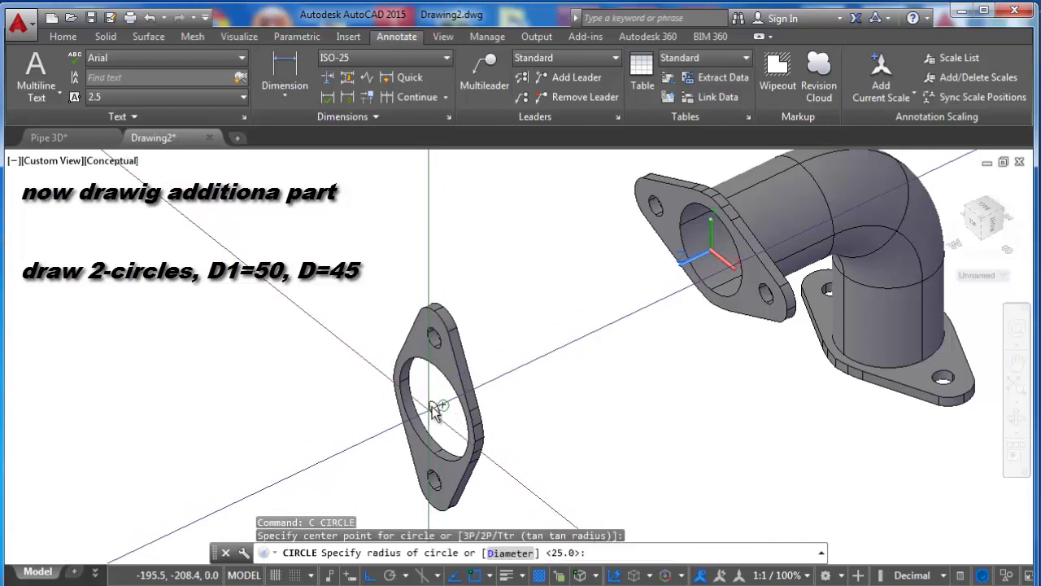
type("d45")
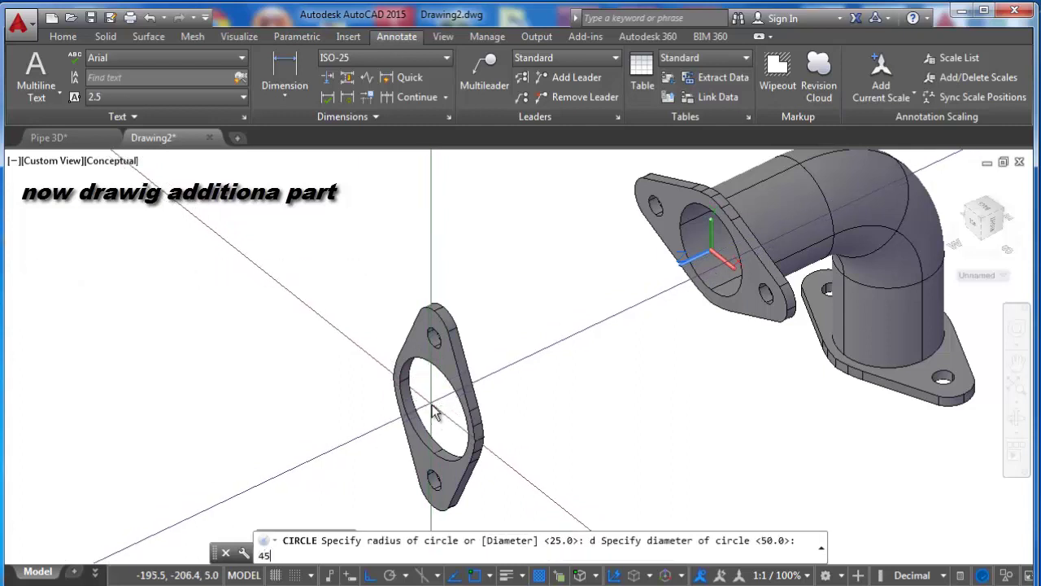
key("Return")
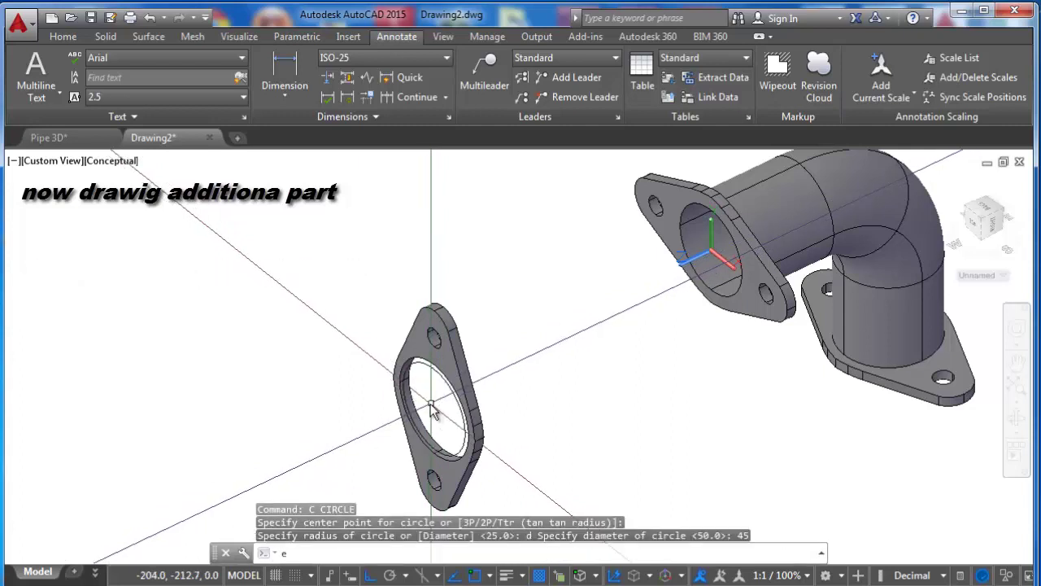
type("xt")
key("Return")
Extrude the circles into cylinders to form the tube.
left_click(421, 376)
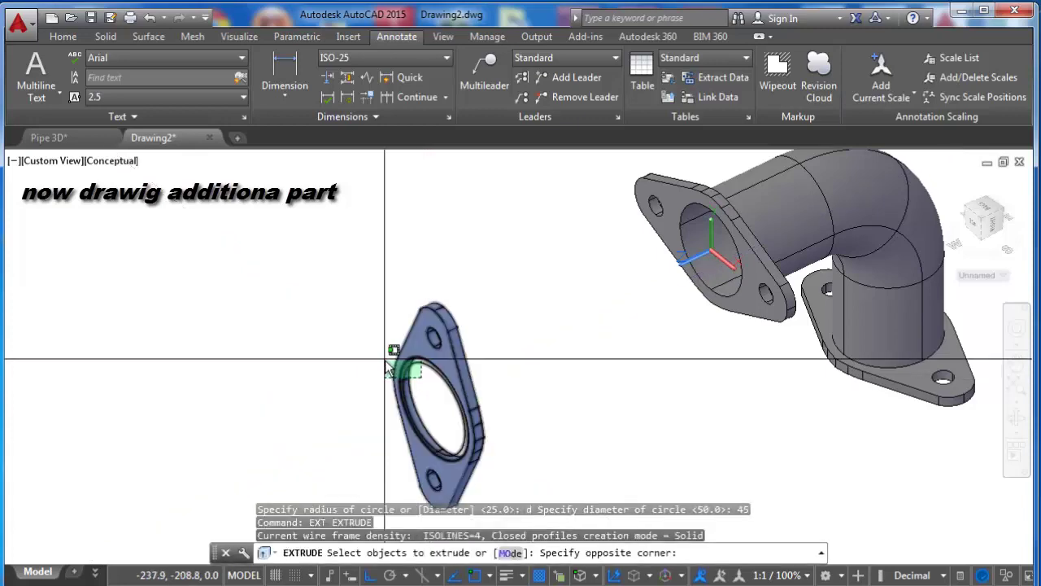
left_click(387, 368)
key("Return")
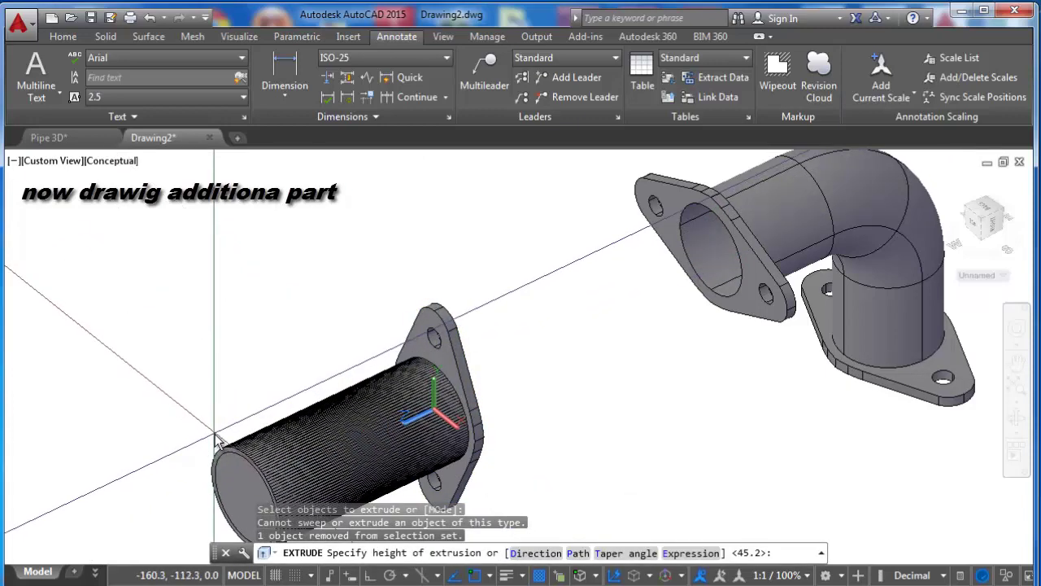
left_click(216, 440)
scroll(348, 348, "down", 2)
scroll(255, 407, "up", 3)
type("subtract")
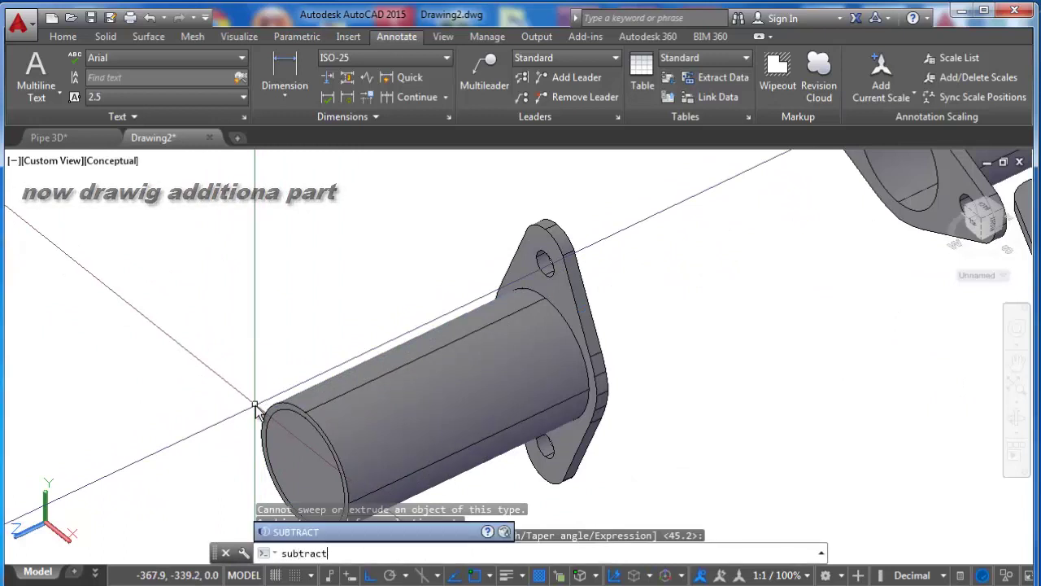
Subtract the inner cylinder from the outer one to hollow the tube.
key("Return")
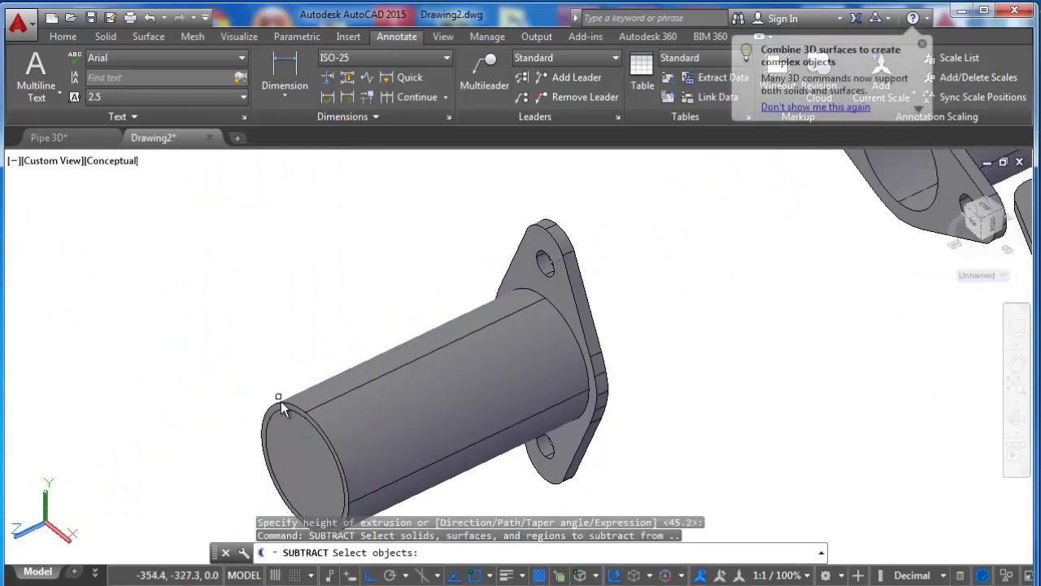
left_click(283, 404)
scroll(284, 407, "up", 2)
key("Return")
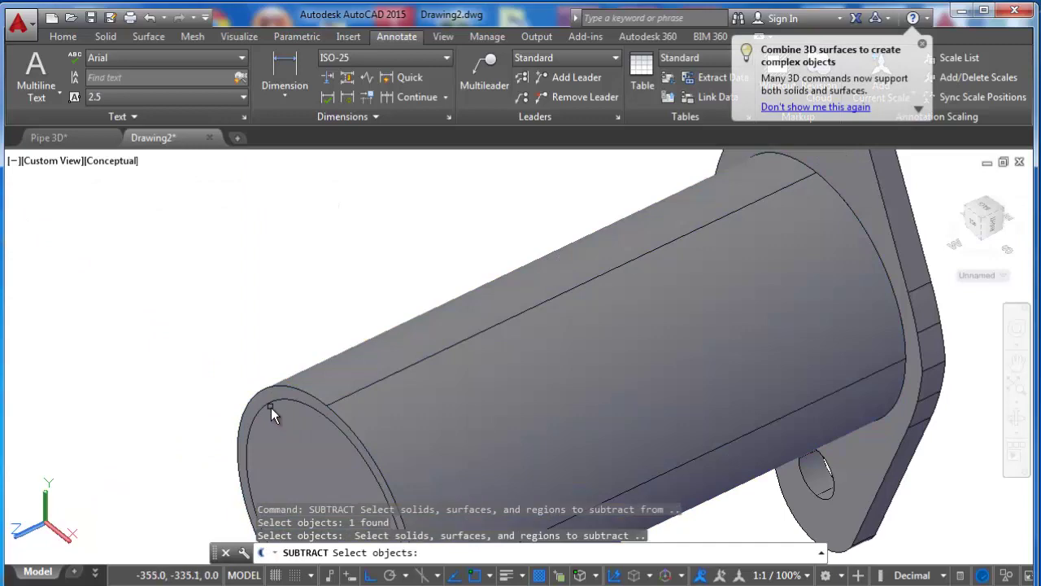
left_click(270, 407)
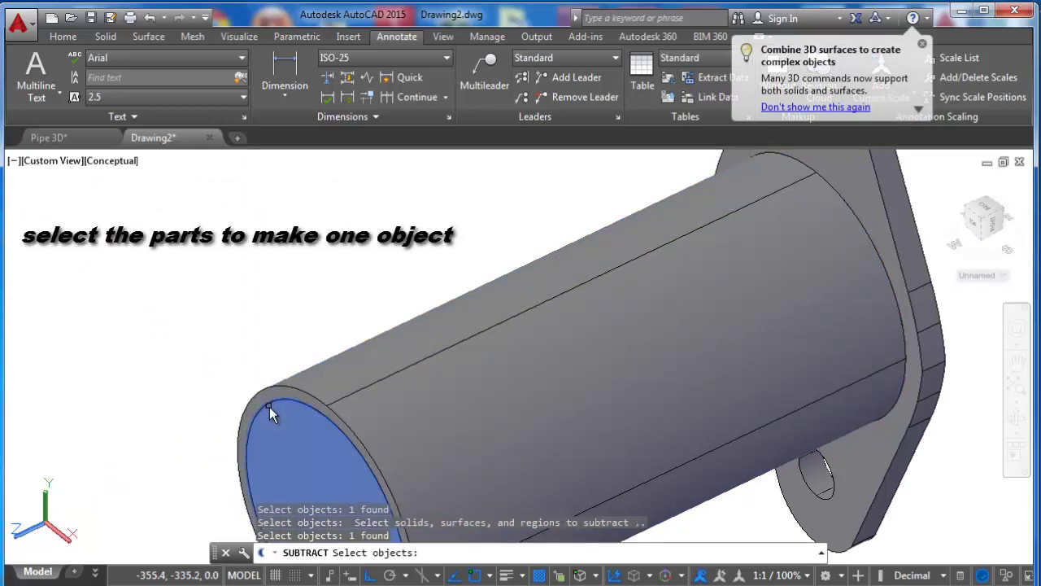
key("Return")
scroll(385, 352, "down", 3)
scroll(407, 345, "down", 2)
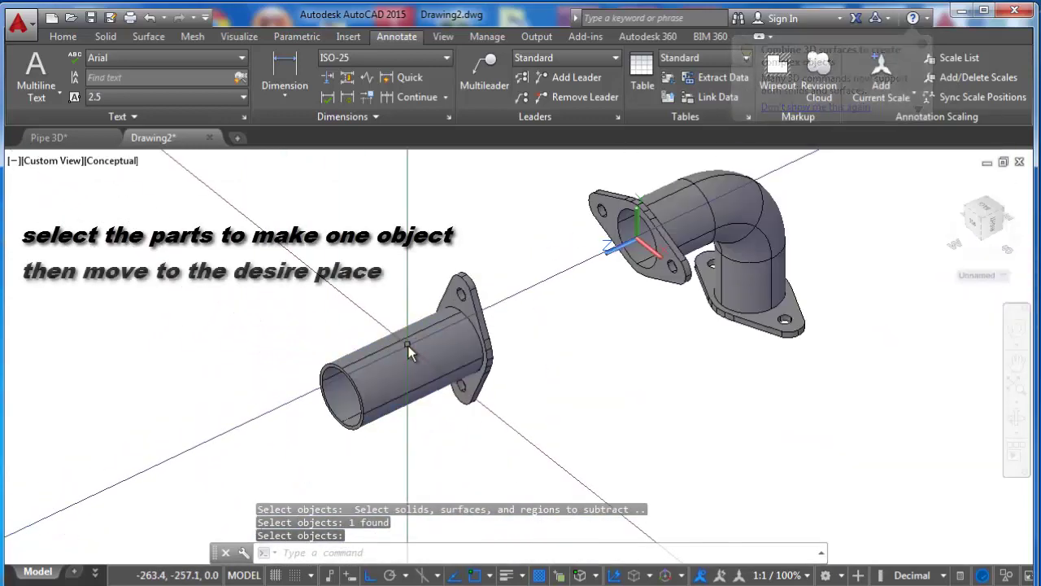
type("ROT")
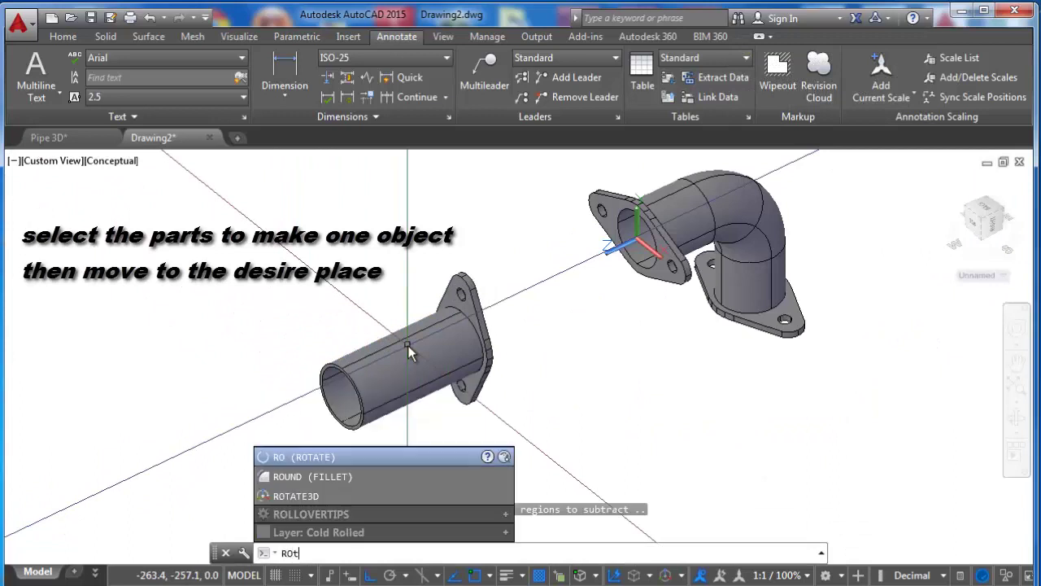
type("a")
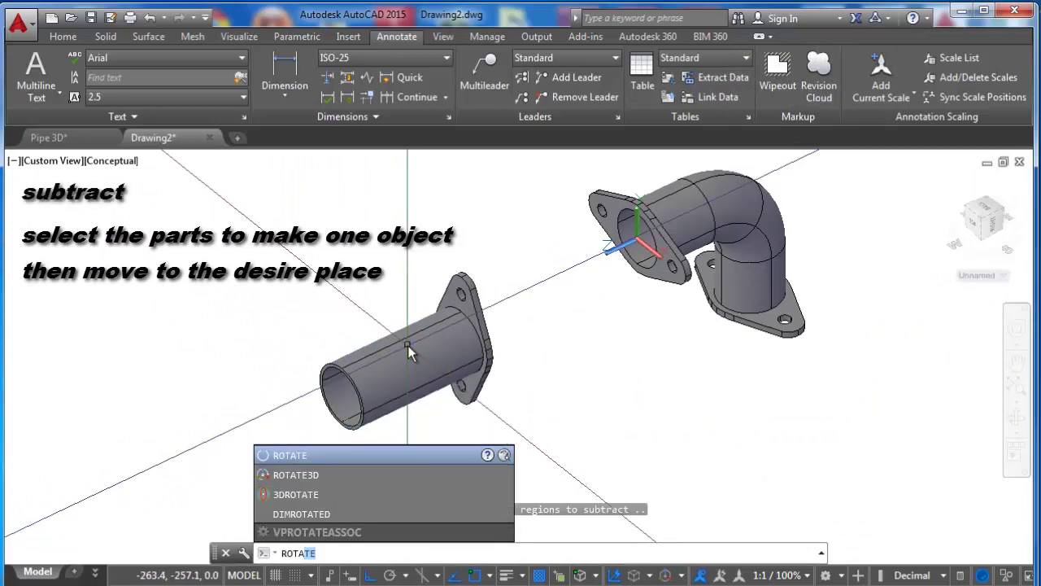
Rotate the tube and its flange about a base point on the flange to a new orientation.
key("Return")
left_click(477, 352)
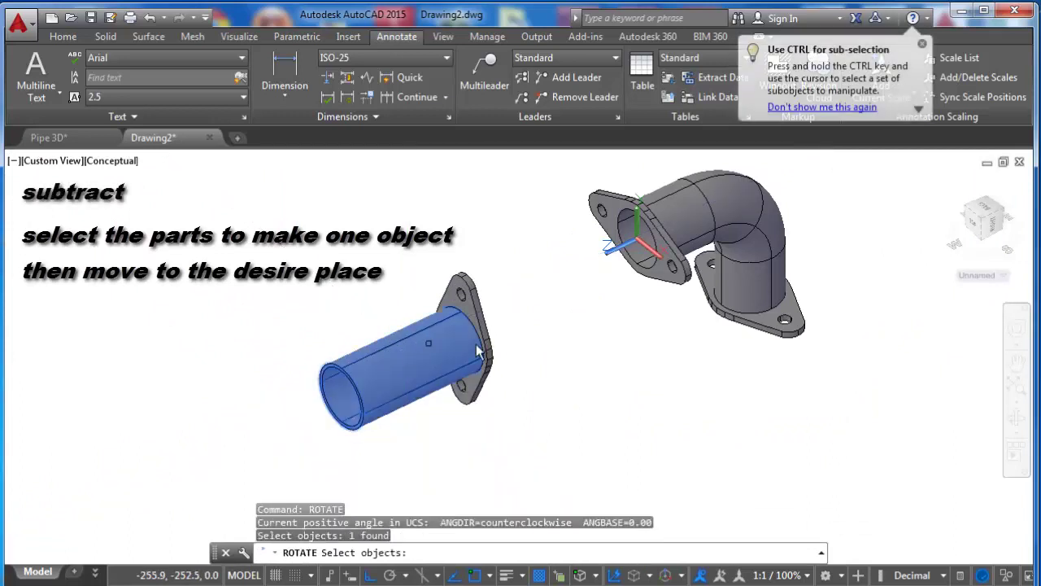
left_click(486, 337)
key("Return")
left_click(480, 321)
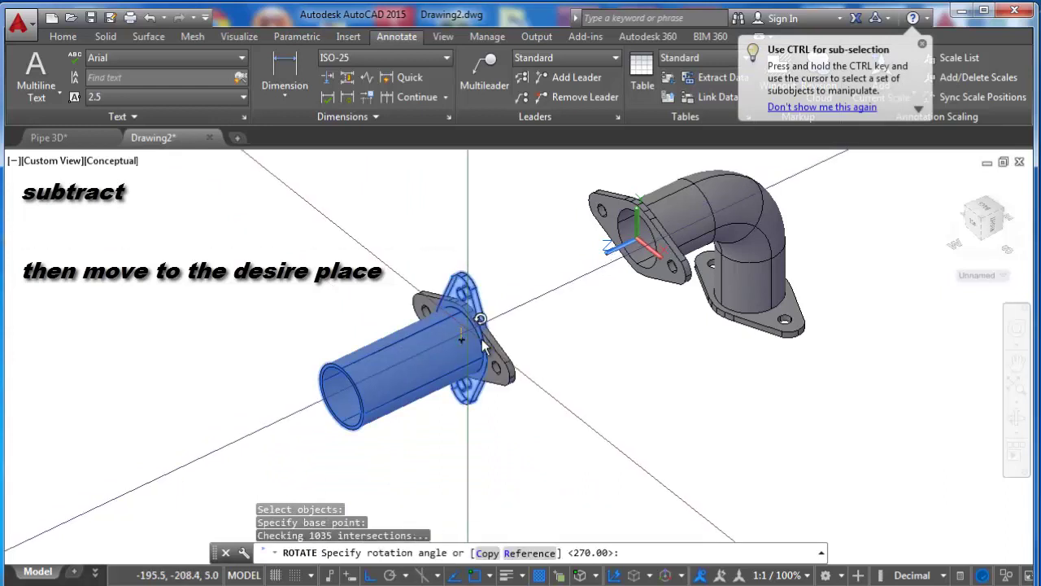
left_click(516, 214)
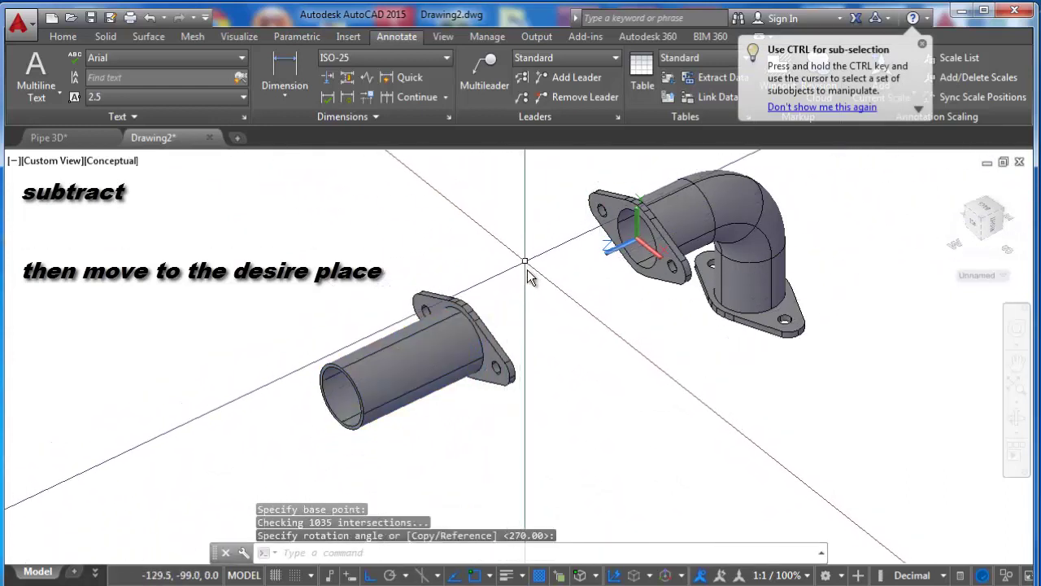
type("u")
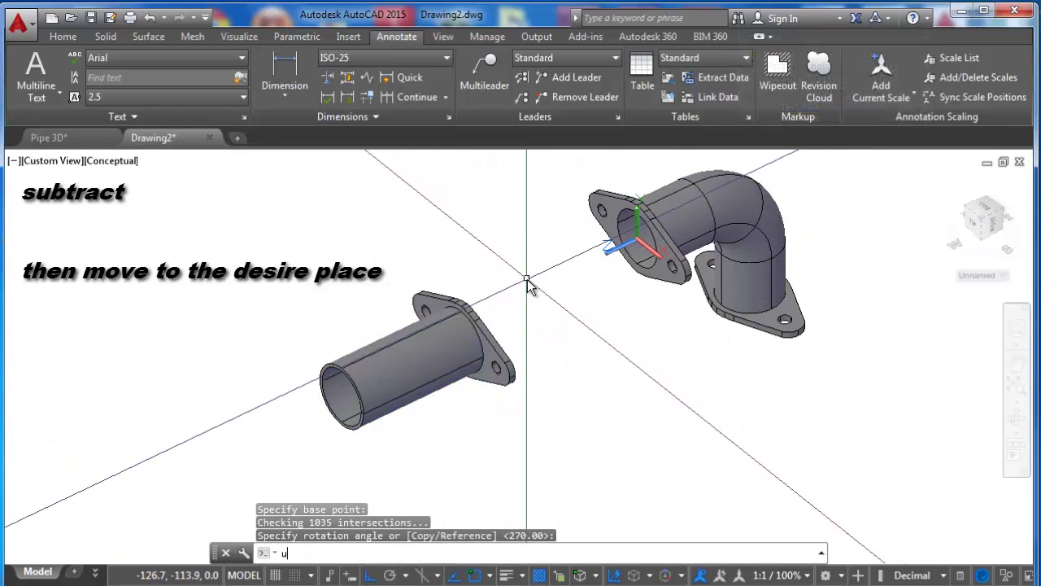
type("ion")
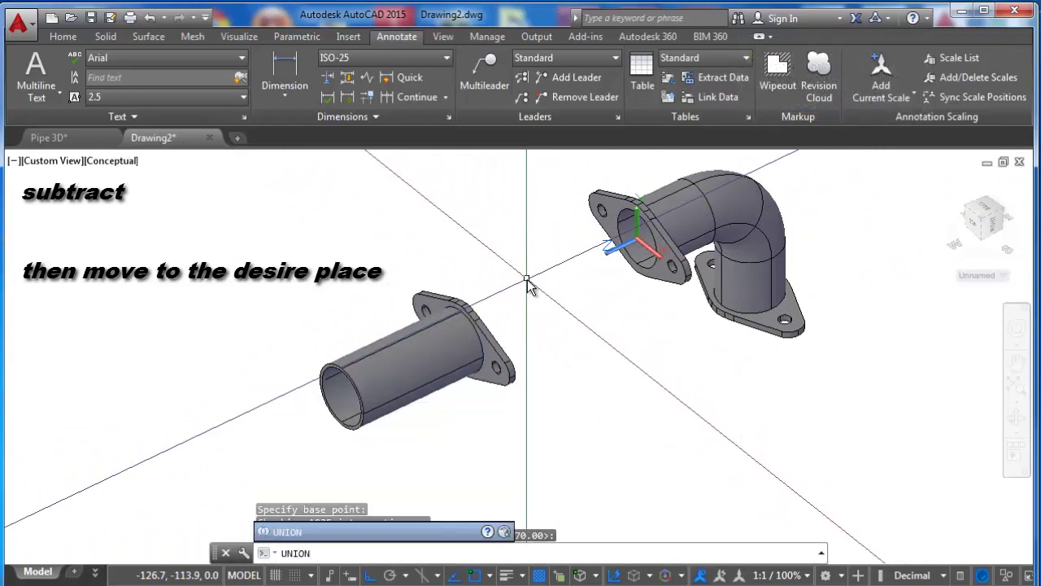
Union the straight tube and its flange into a single solid.
key("Return")
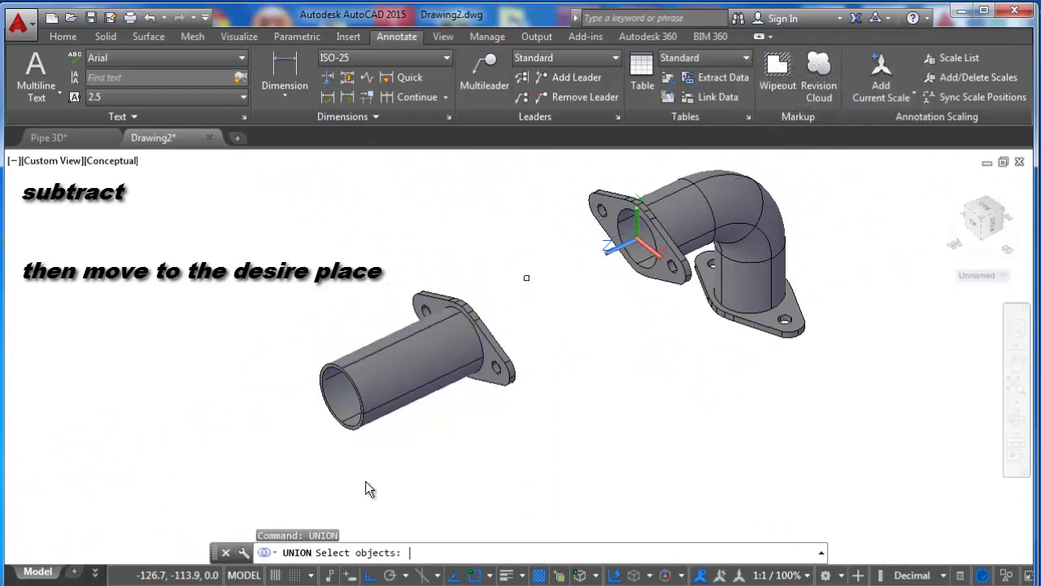
left_click(507, 365)
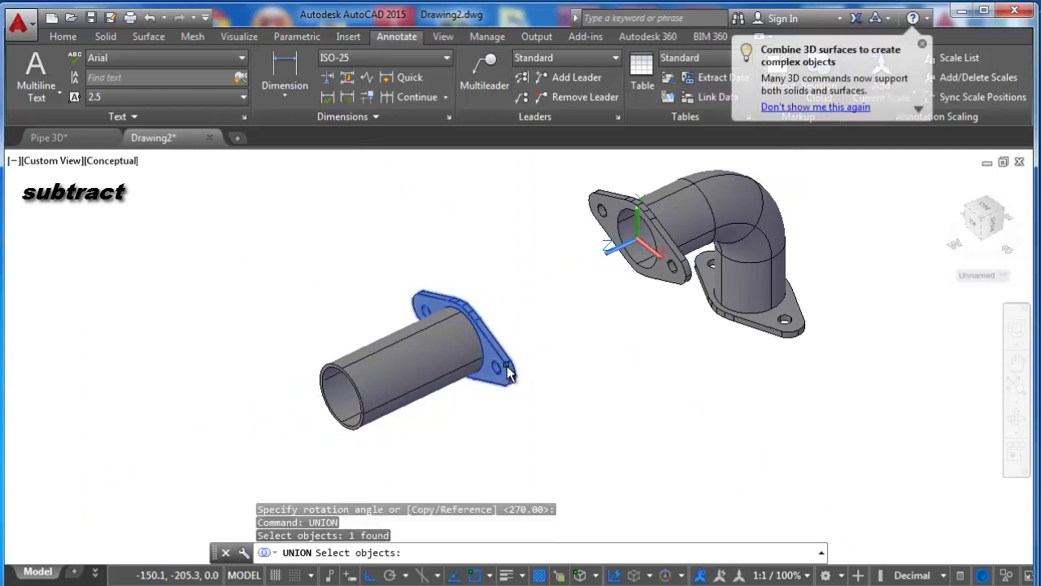
left_click(459, 366)
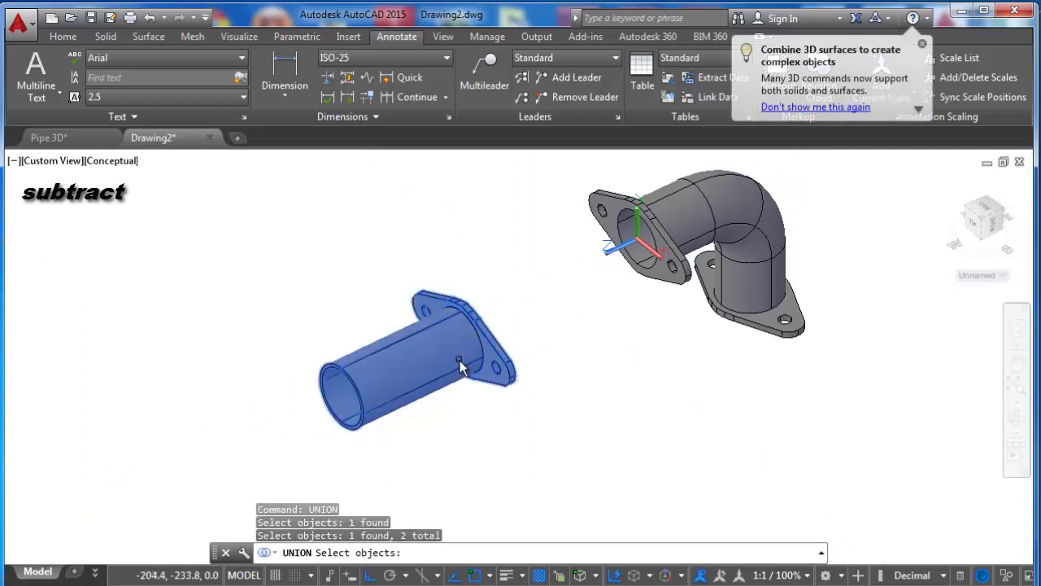
key("Return")
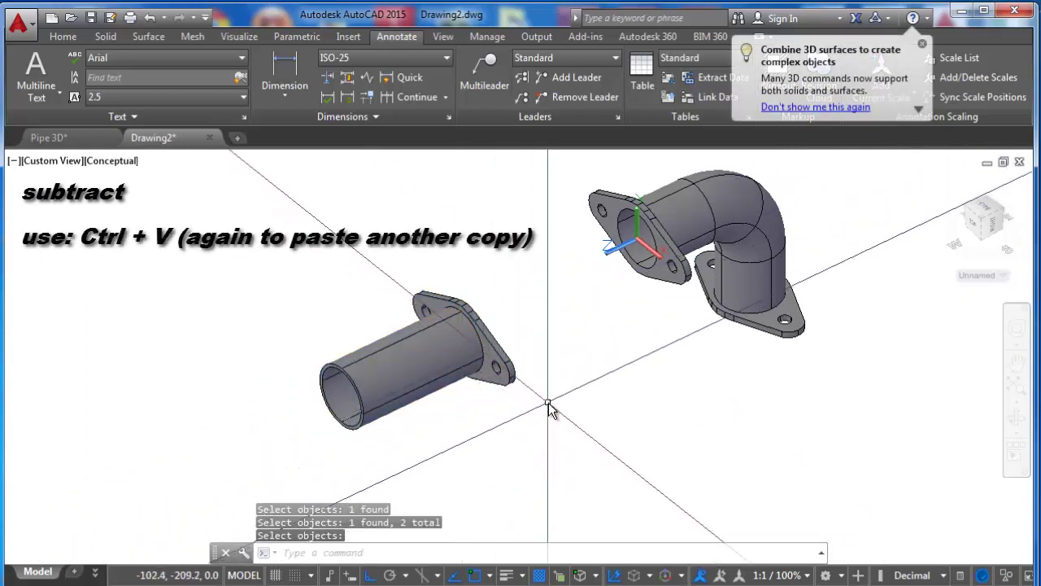
type("m")
Move the flanged tube from a bolt hole onto the elbow's flange hole, then orbit to inspect.
key("Return")
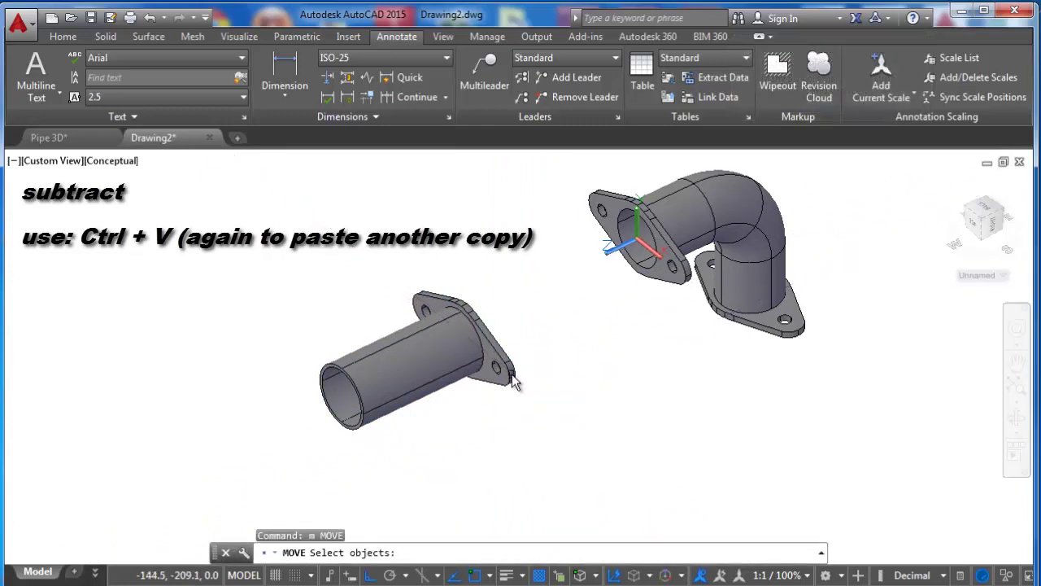
left_click(515, 381)
scroll(508, 374, "up", 3)
scroll(488, 364, "up", 2)
key("Return")
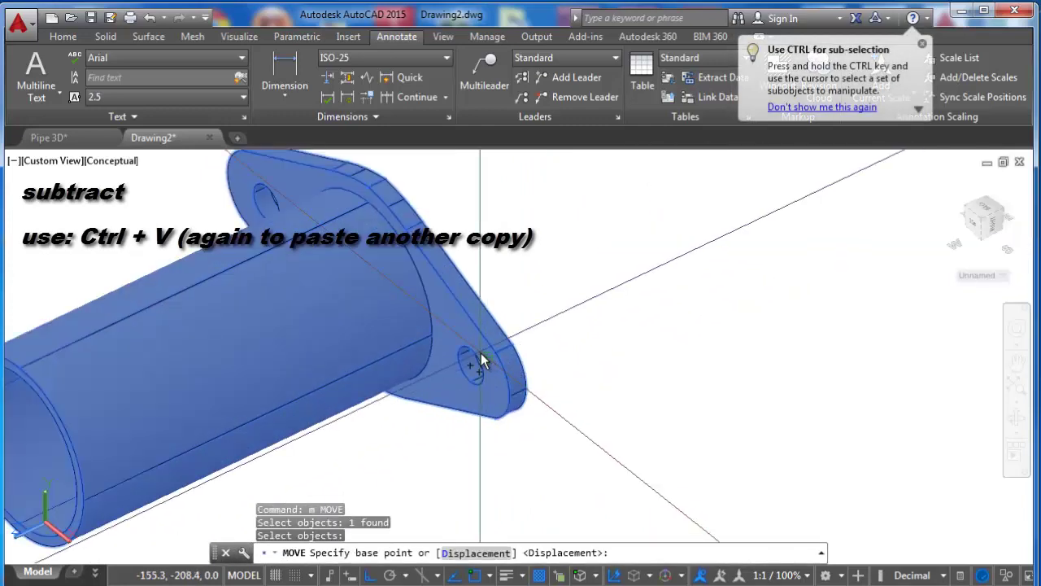
left_click(486, 361)
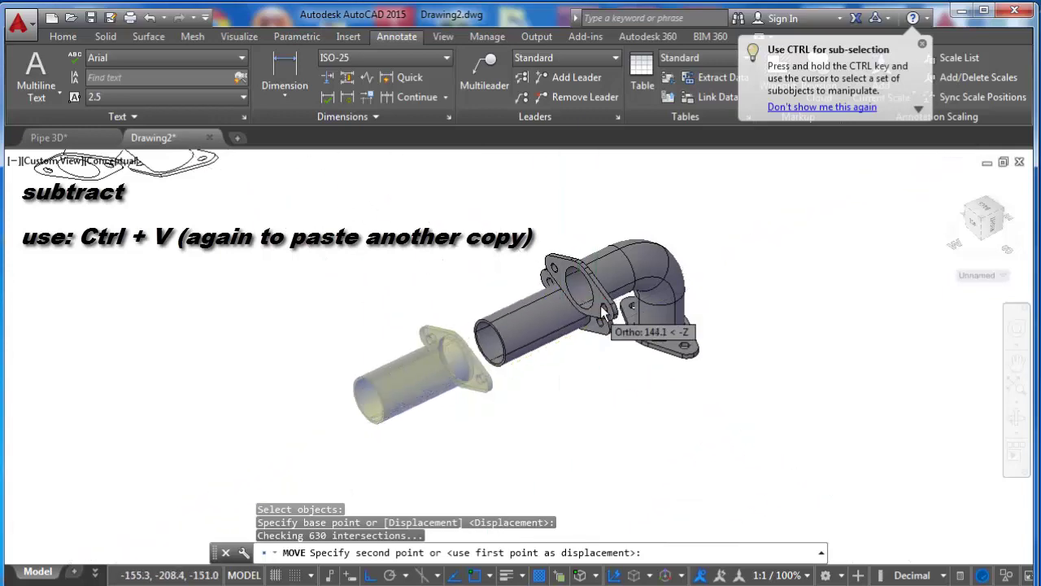
scroll(618, 321, "up", 5)
left_click(616, 319)
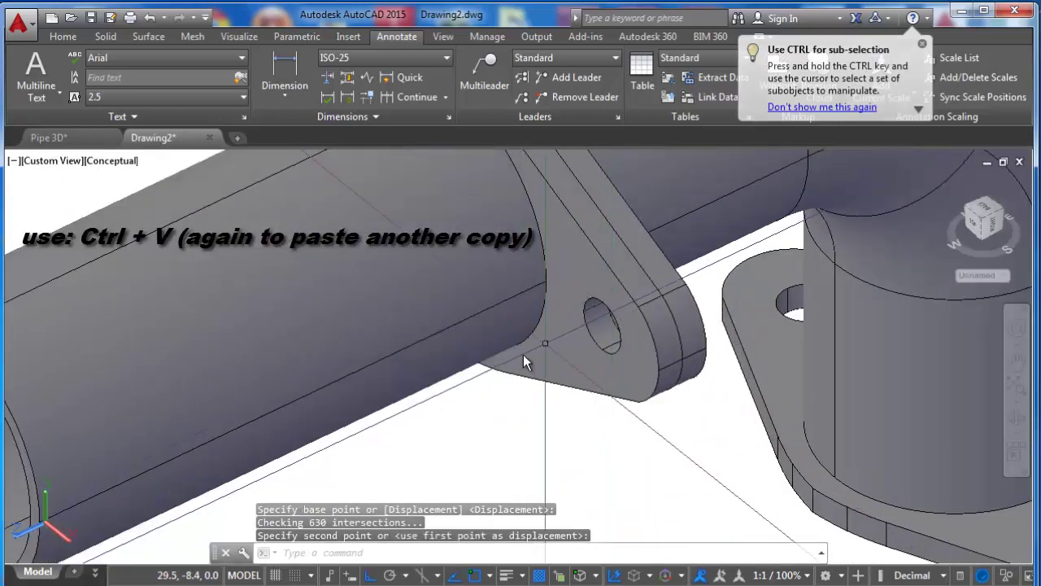
scroll(523, 354, "down", 6)
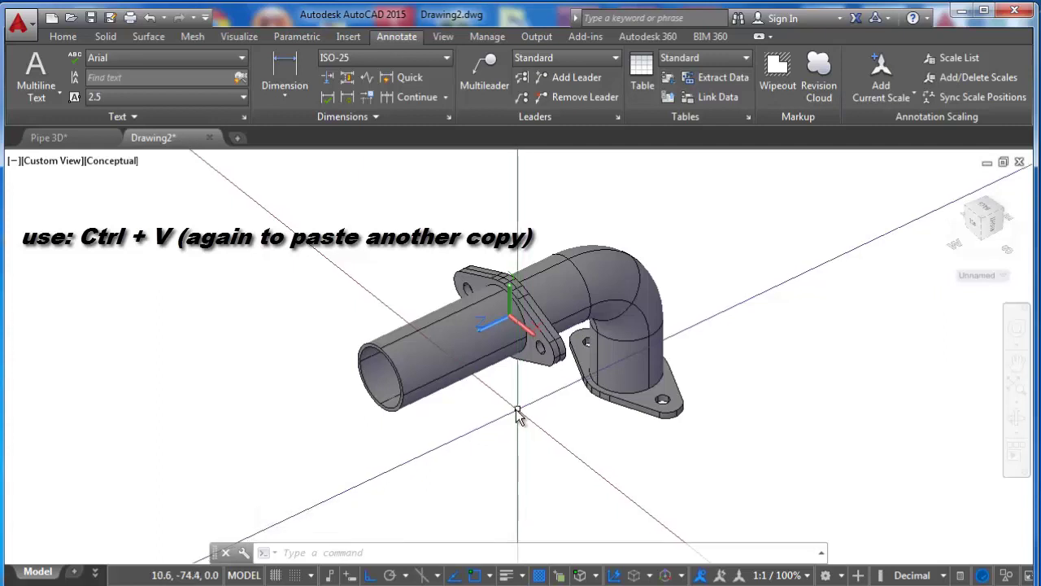
mouse_move(1015, 389)
left_click(1018, 419)
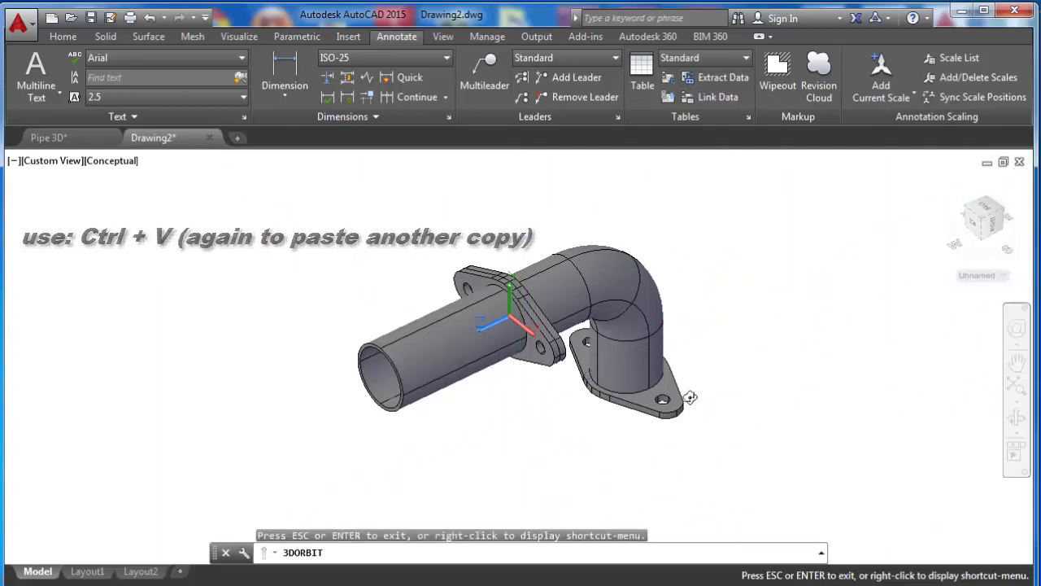
mouse_move(686, 396)
left_mouse_down()
mouse_move(607, 395)
mouse_move(501, 324)
mouse_move(565, 324)
mouse_move(492, 338)
mouse_move(593, 365)
mouse_move(574, 377)
mouse_move(541, 367)
mouse_move(570, 269)
left_mouse_up()
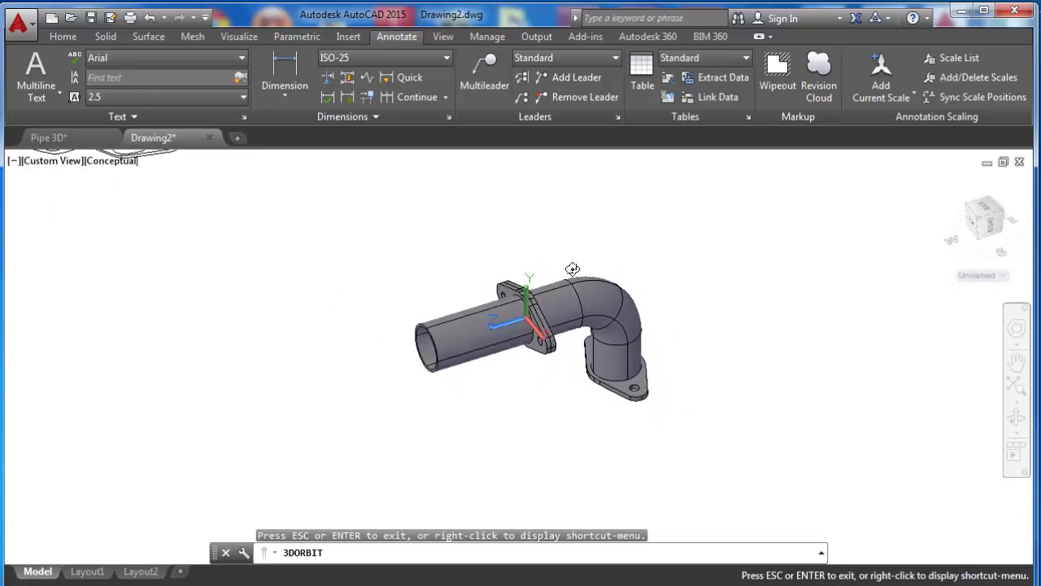
Copy the flanged tube section to the clipboard.
right_click(574, 241)
left_click(596, 250)
left_click_drag(558, 307, 484, 378)
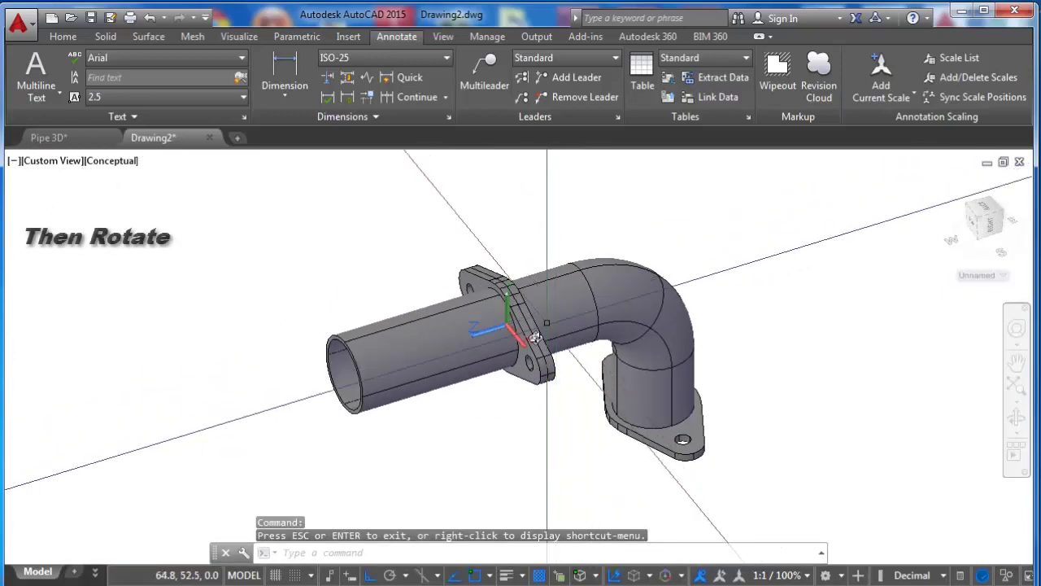
key("ctrl+c")
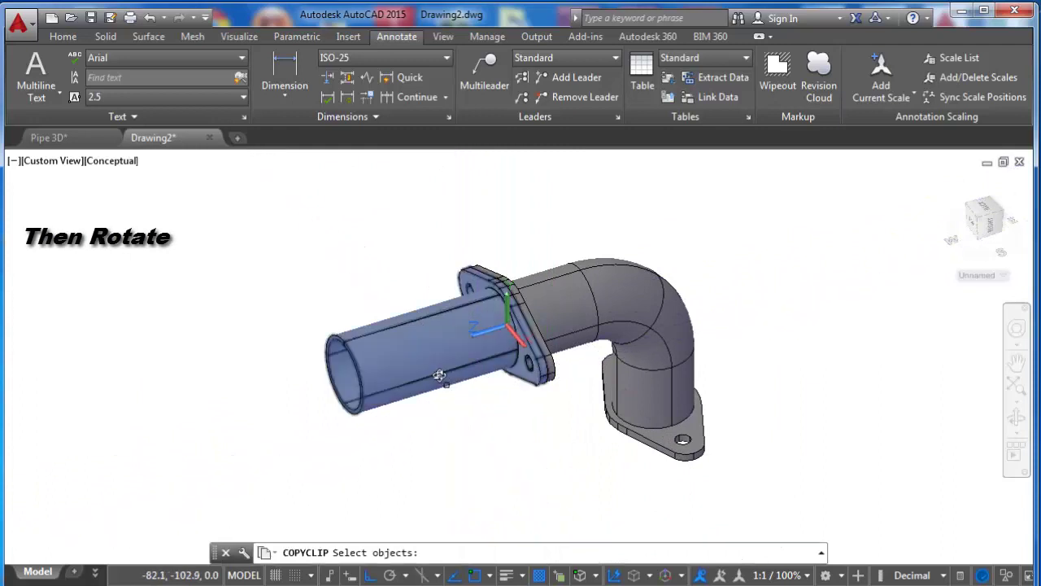
left_click(439, 375)
key("Return")
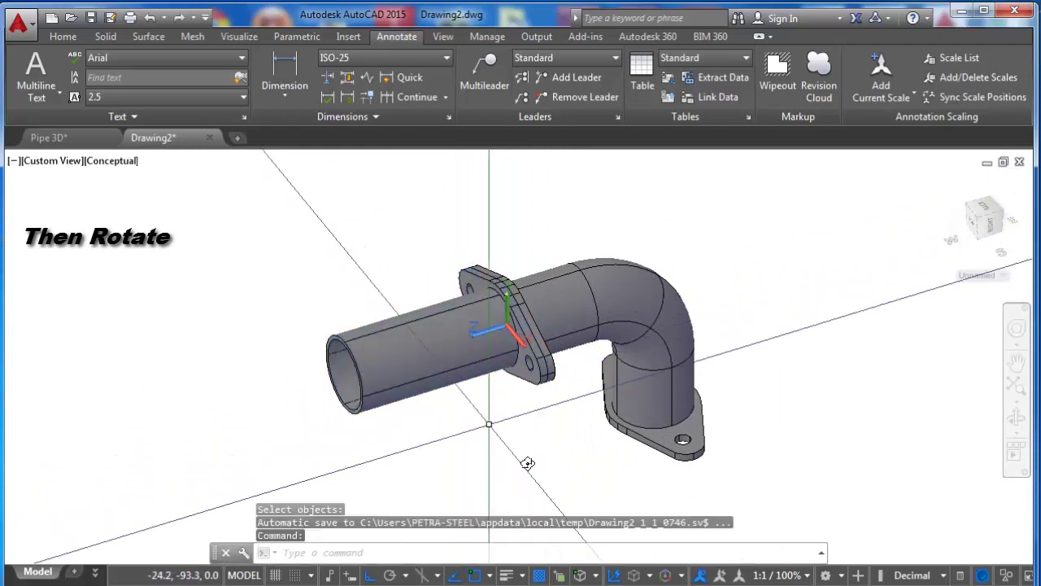
Redefine the UCS by Z axis with its origin at the flange bolt-hole centre.
type("ucs")
key("Return")
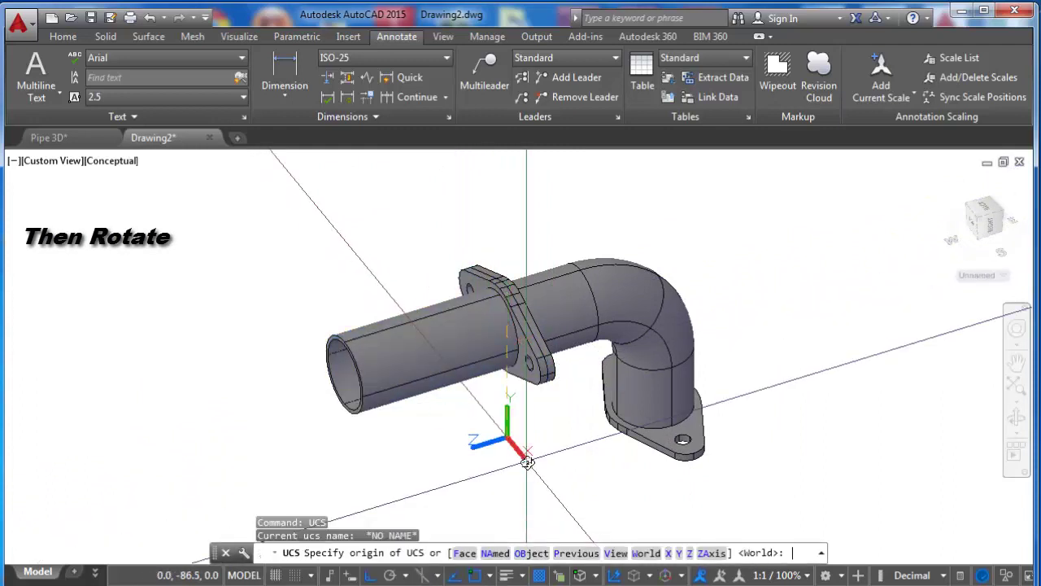
type("a")
key("Return")
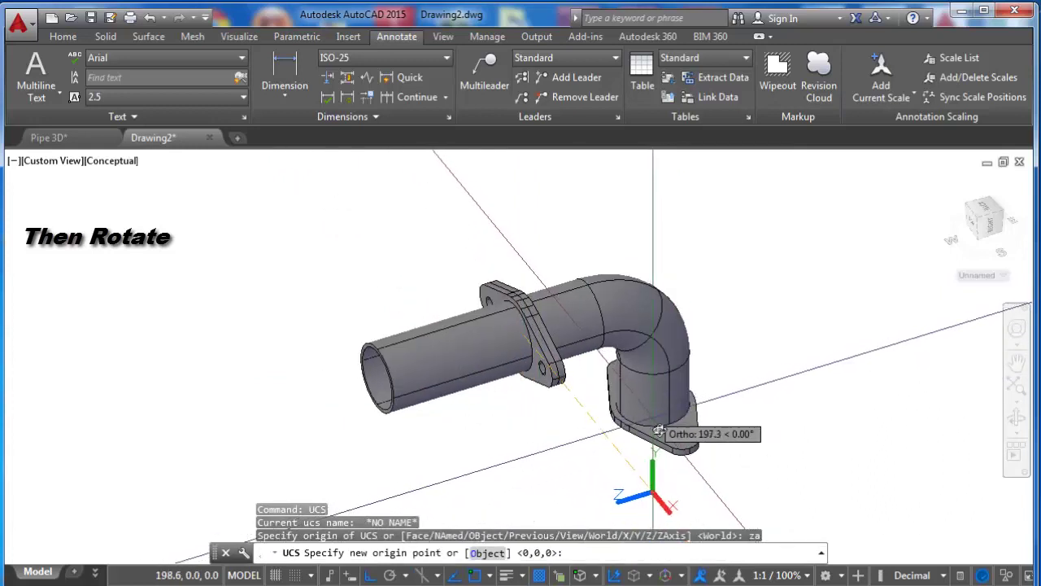
scroll(681, 439, "up", 3)
left_click(678, 432)
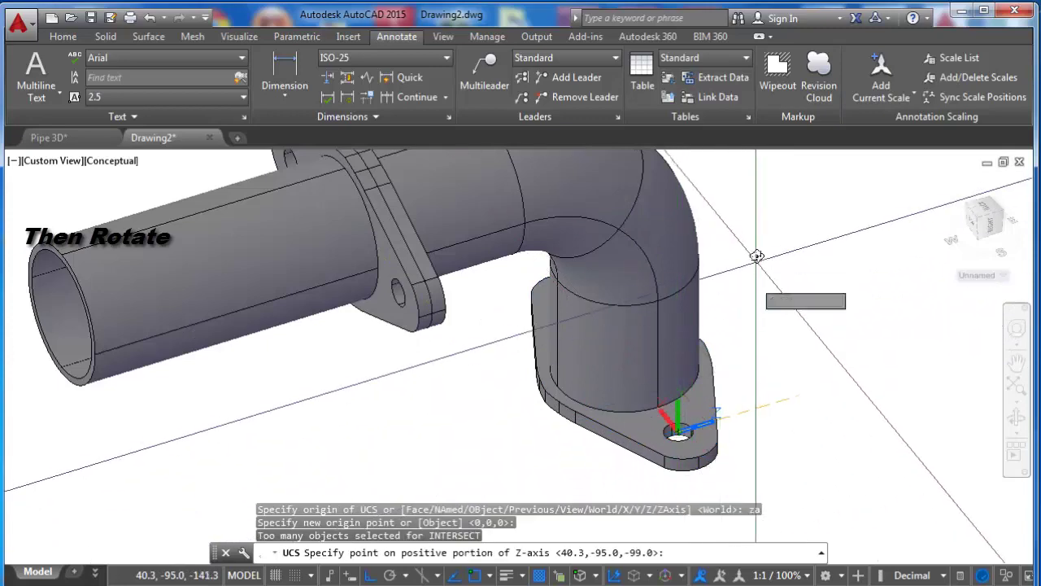
left_click(728, 248)
Paste the copied flanged tube from the clipboard.
scroll(729, 278, "down", 3)
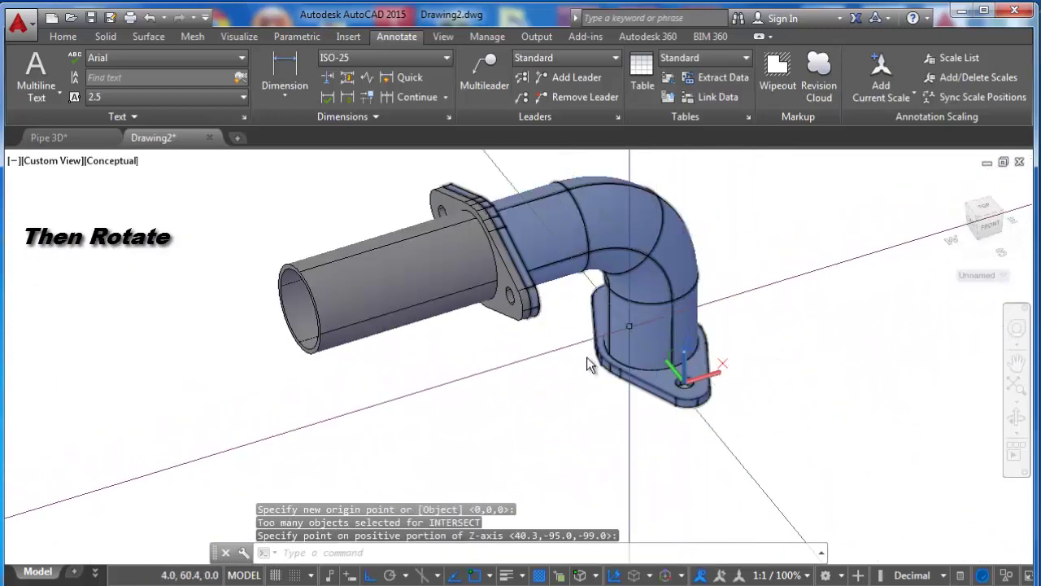
scroll(594, 404, "down", 2)
key("ctrl+v")
scroll(595, 404, "down", 3)
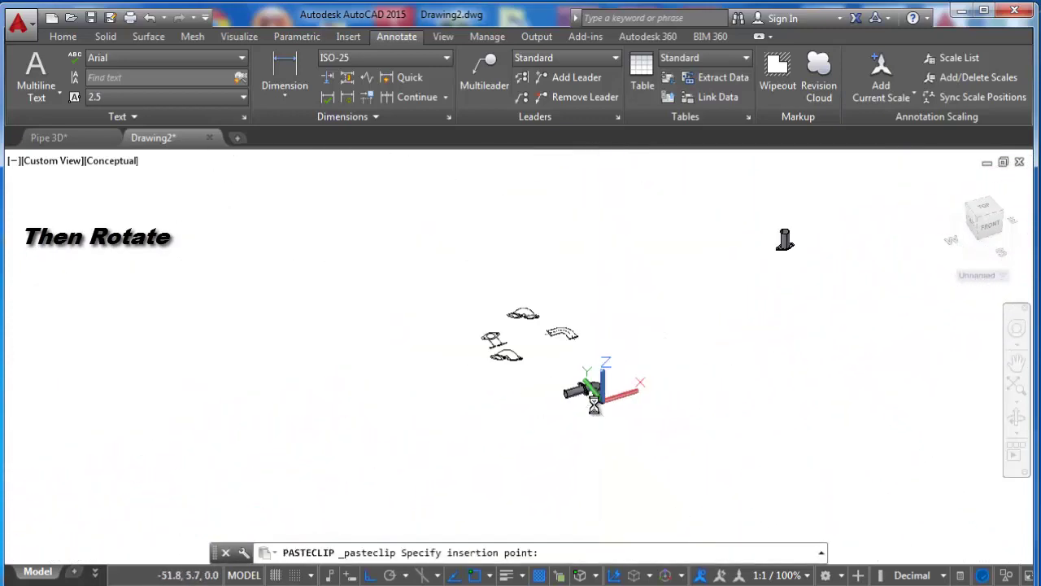
Place the pasted flanged tube in open space beside the elbow.
left_click(494, 531)
scroll(716, 376, "up", 4)
scroll(623, 388, "up", 3)
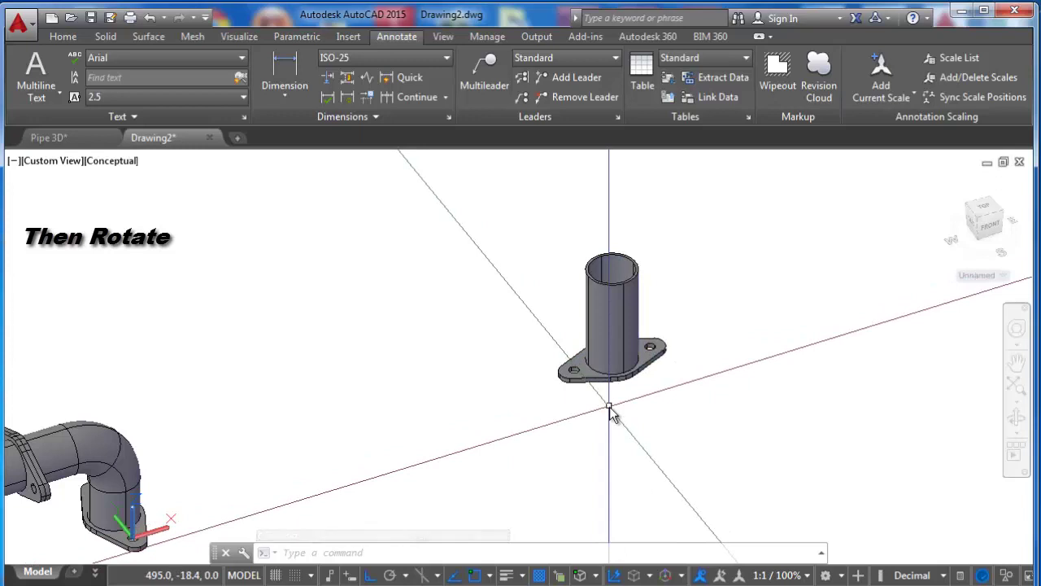
scroll(609, 406, "down", 2)
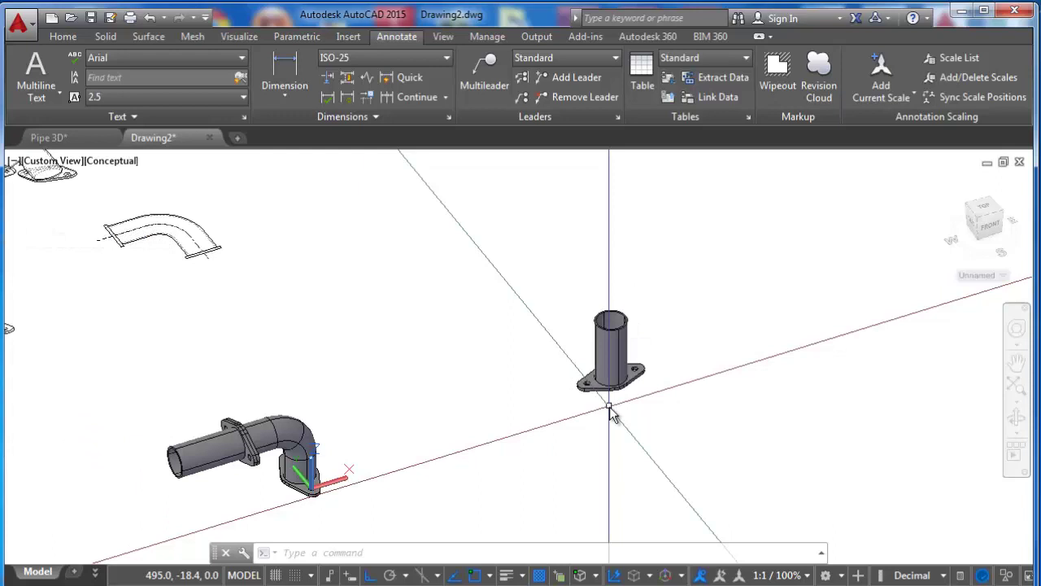
type("ucs")
Move the UCS origin to the tube's top, picking a point for the Z direction.
key("Return")
type("za")
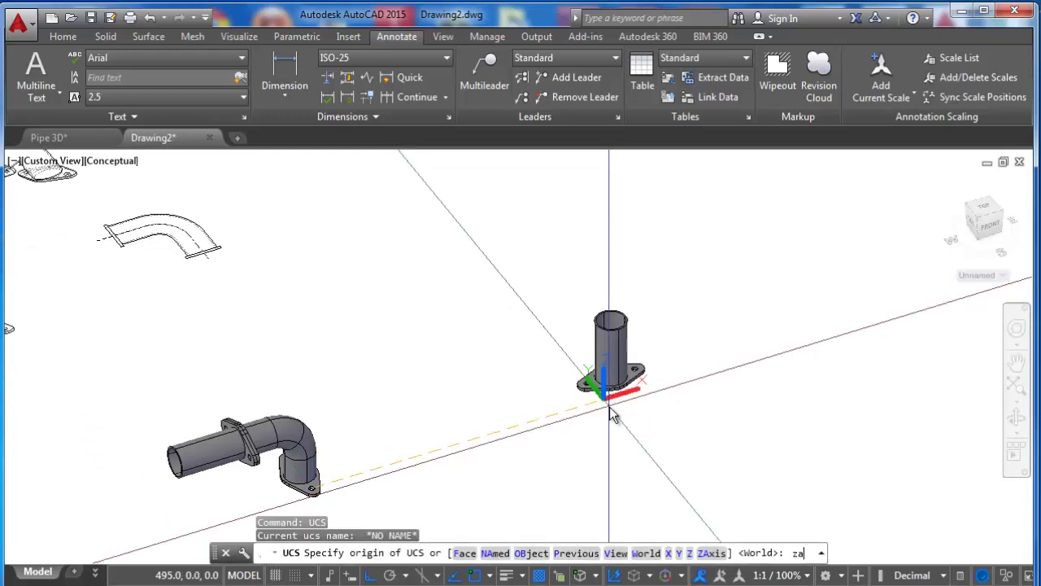
key("Return")
left_click(622, 329)
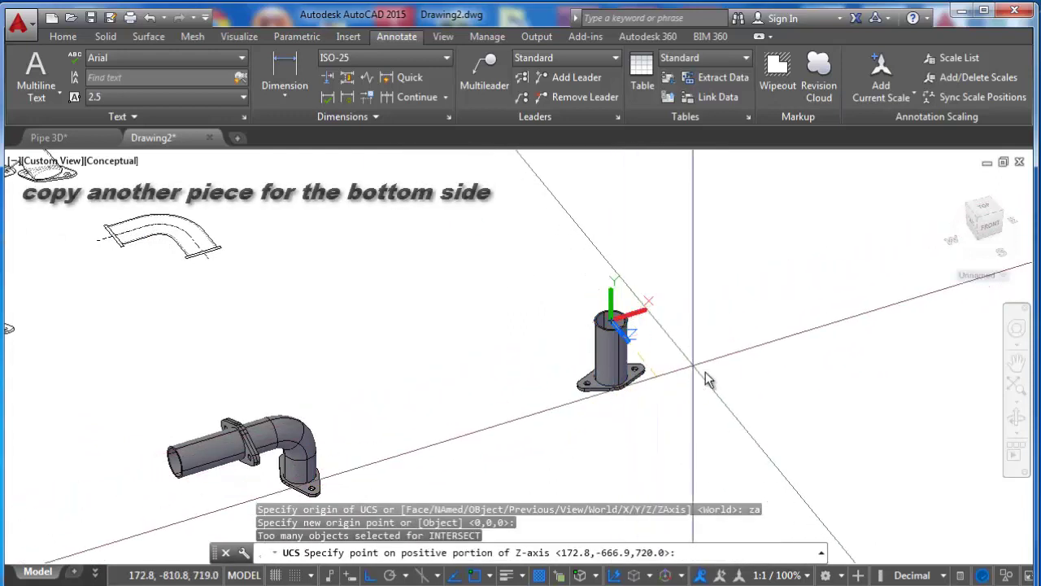
left_click(741, 396)
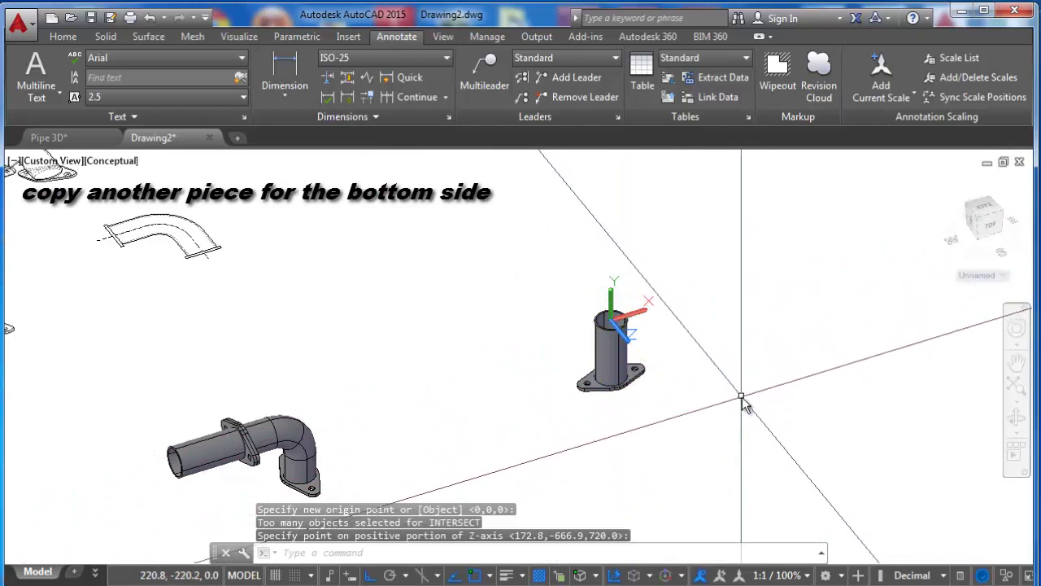
type("mi")
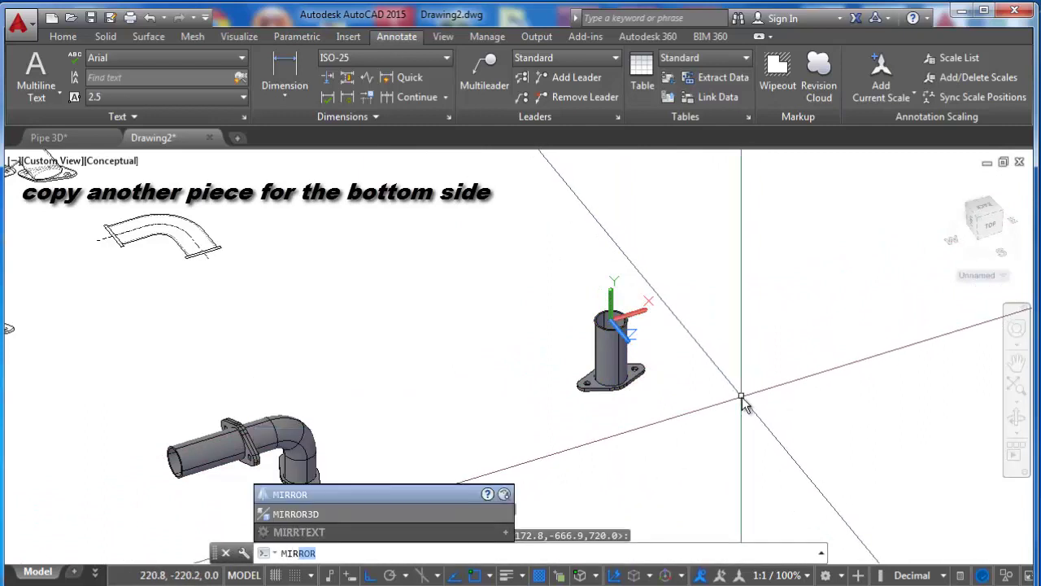
Mirror the flanged tube across a two-point line, erasing the original.
left_click(340, 494)
left_click(614, 386)
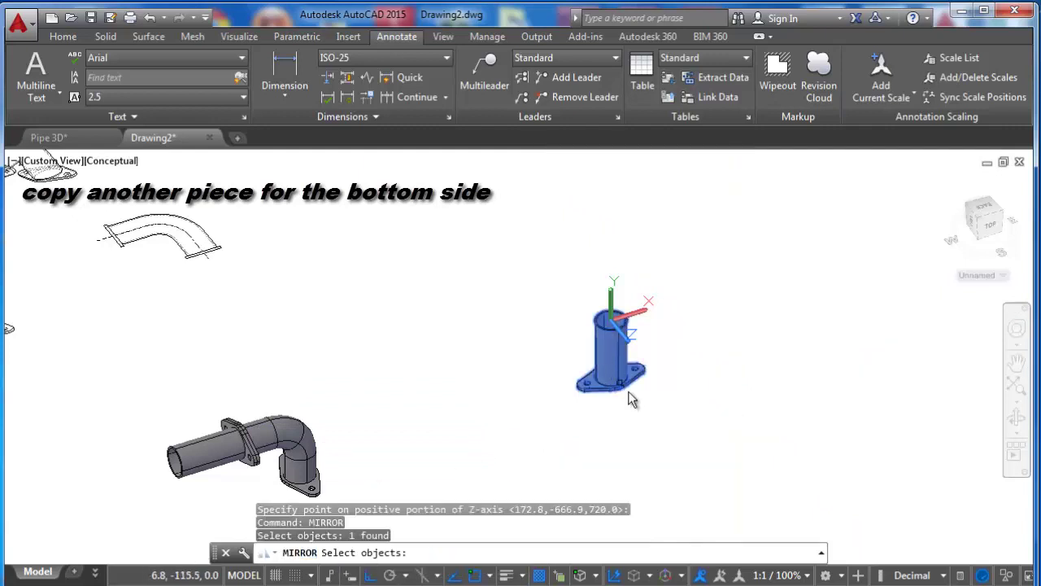
key("Return")
left_click(657, 405)
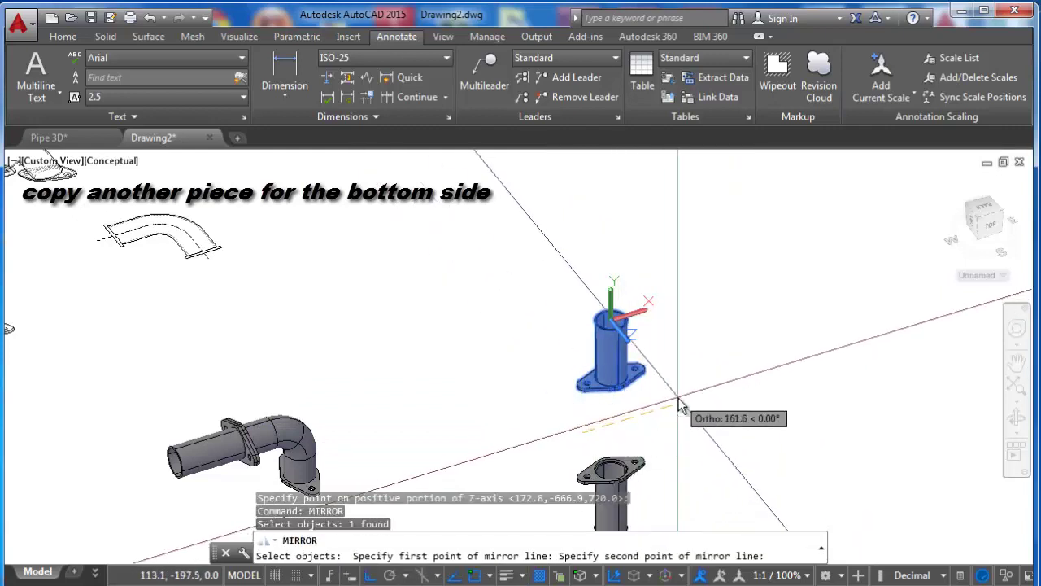
left_click(680, 402)
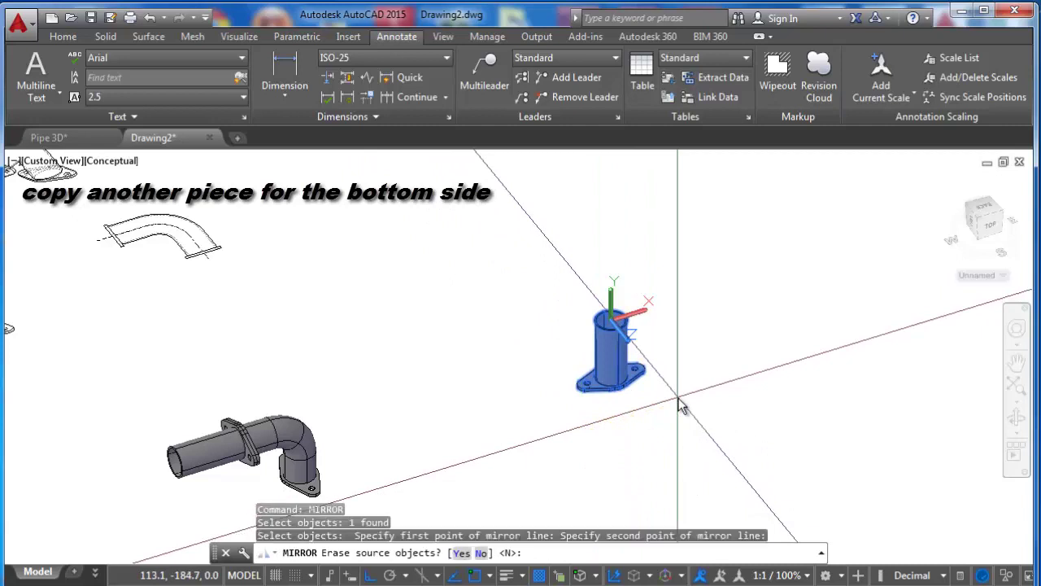
type("y")
key("Return")
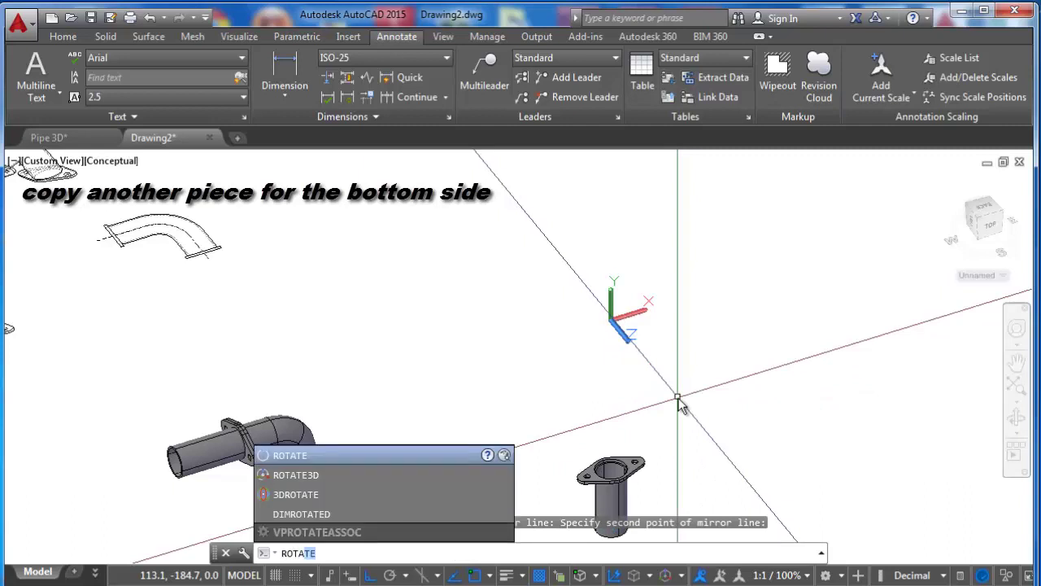
Reset the coordinate system to World.
key("Escape")
type("c")
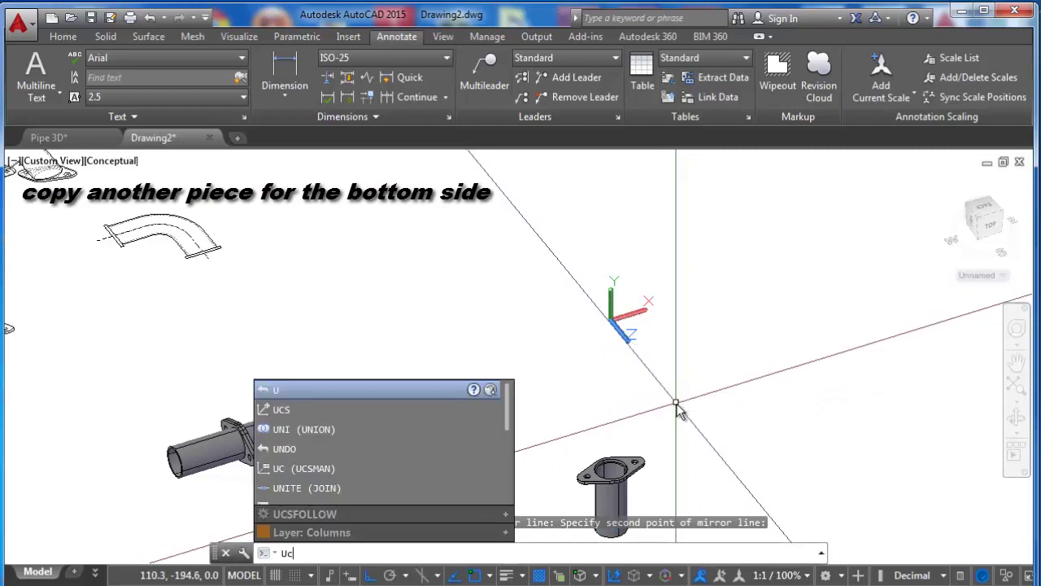
type("s")
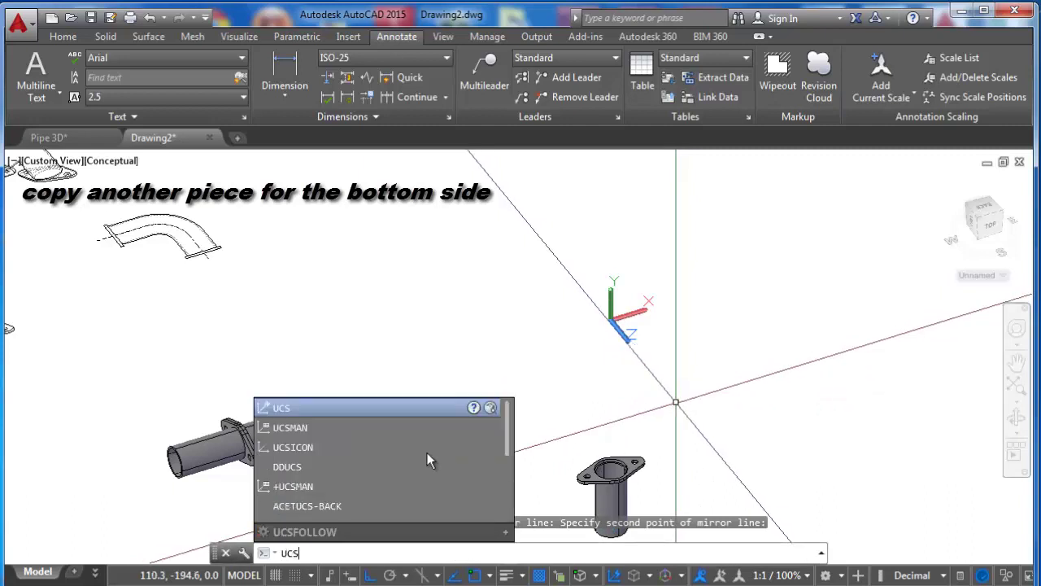
left_click(322, 408)
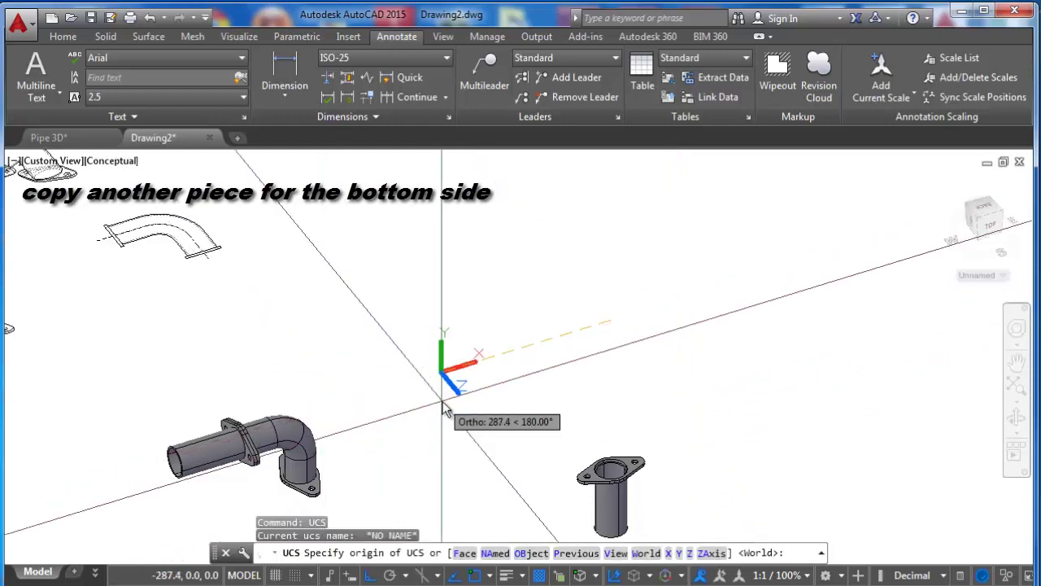
type(" w")
key("Return")
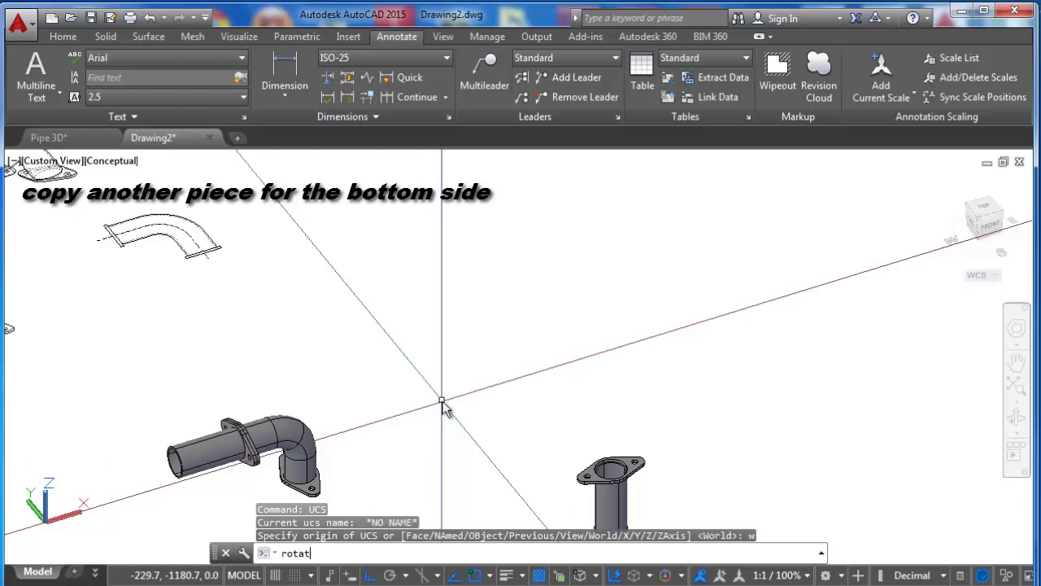
Rotate the flipped flanged tube 90° about its flange centre so it stands upright.
key("Return")
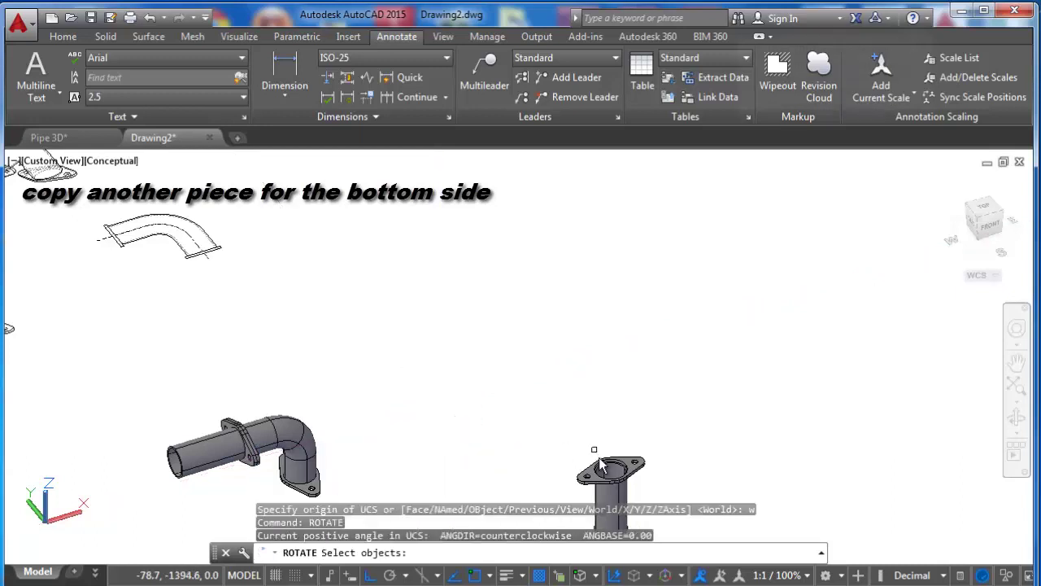
left_click(606, 470)
key("Return")
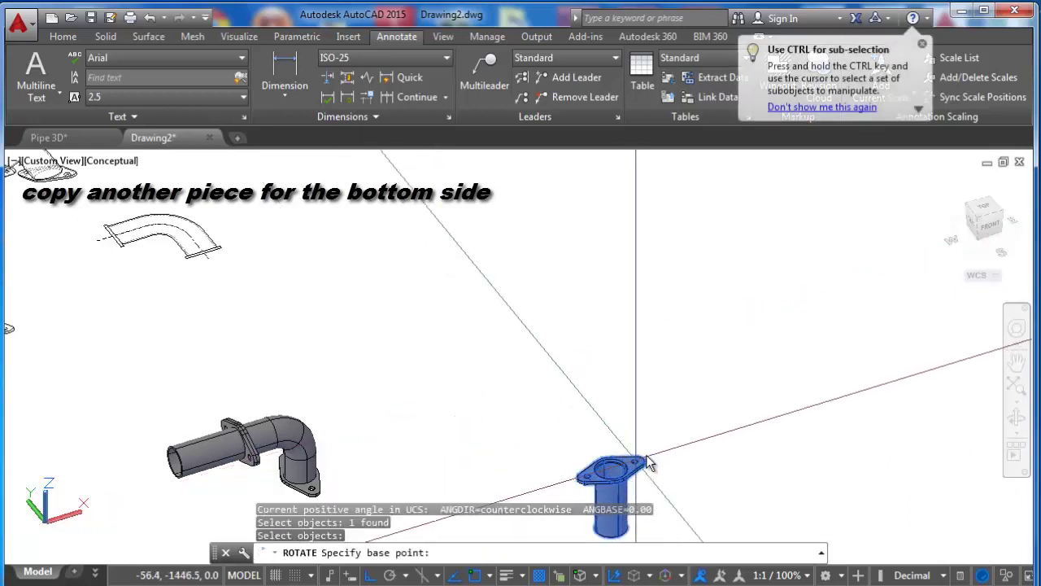
left_click(647, 448)
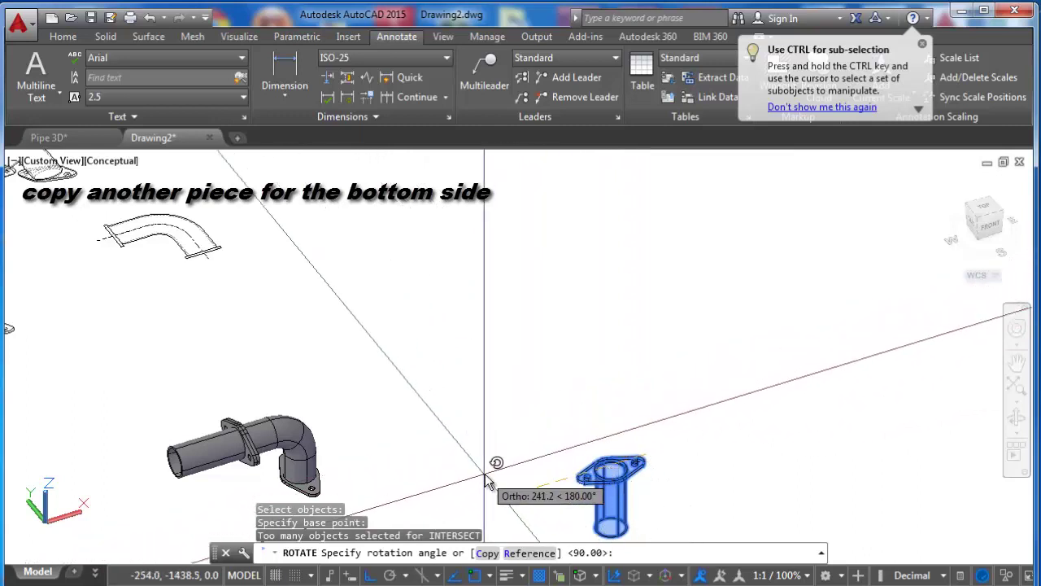
scroll(510, 431, "down", 2)
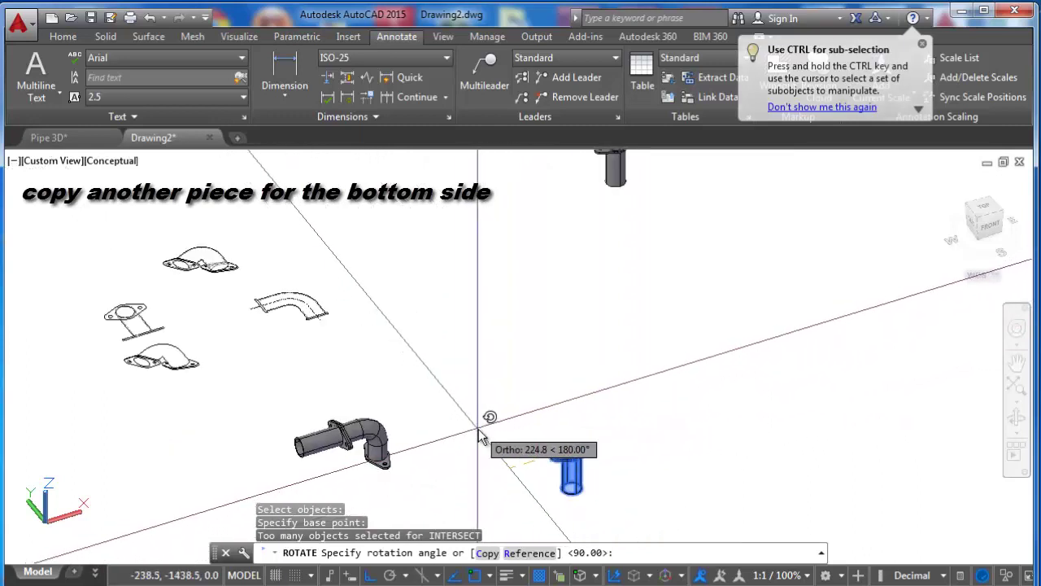
key("Escape")
scroll(573, 480, "up", 3)
key("Return")
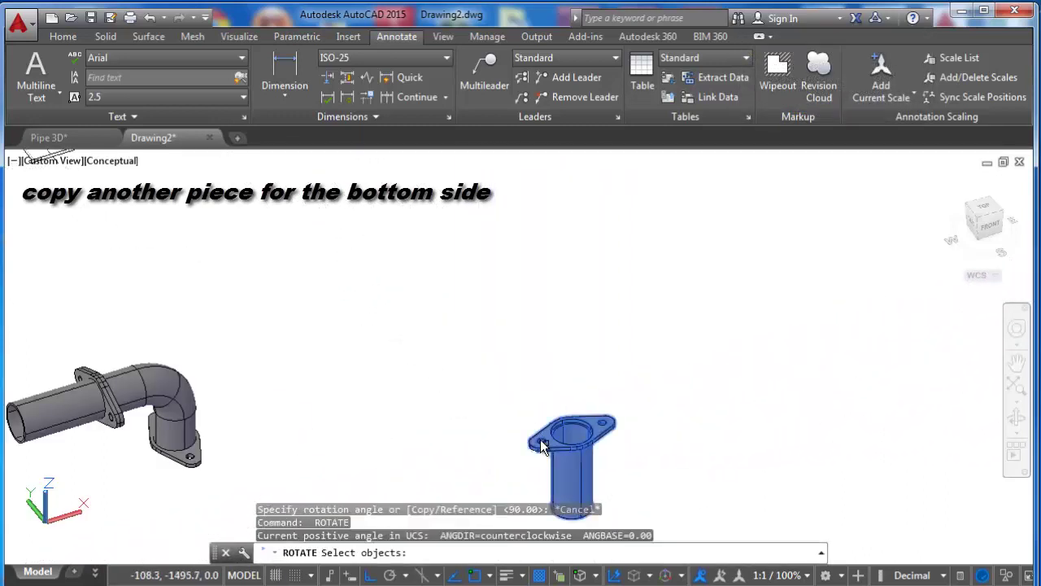
left_click(567, 437)
key("Return")
scroll(569, 435, "up", 2)
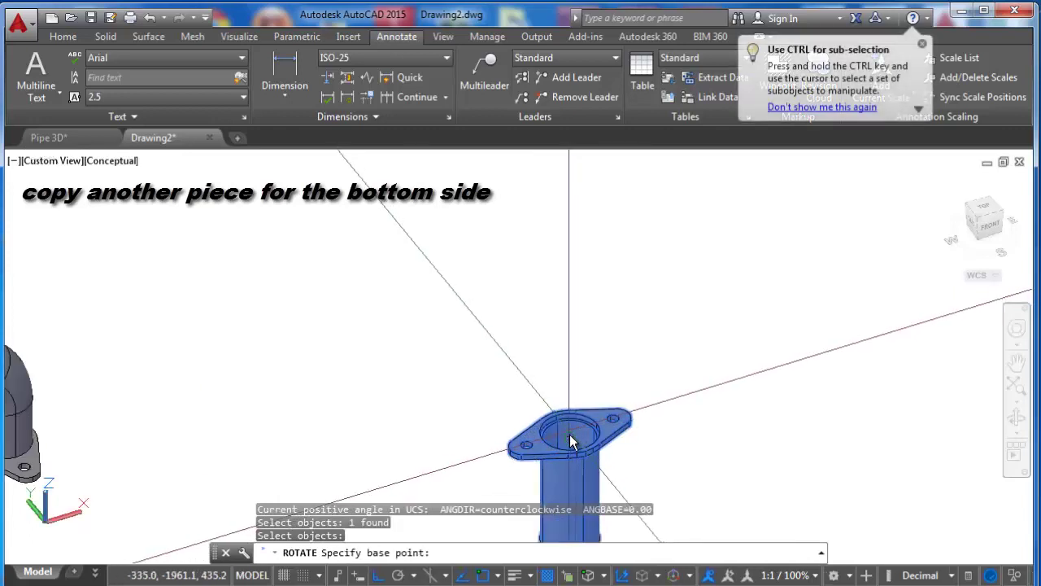
left_click(573, 437)
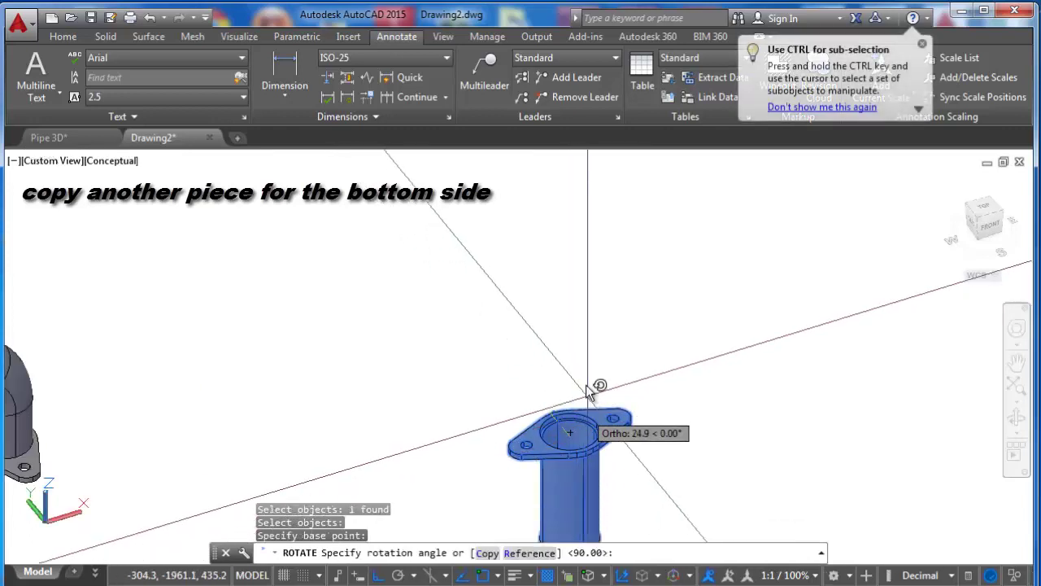
left_click(549, 368)
scroll(623, 370, "down", 3)
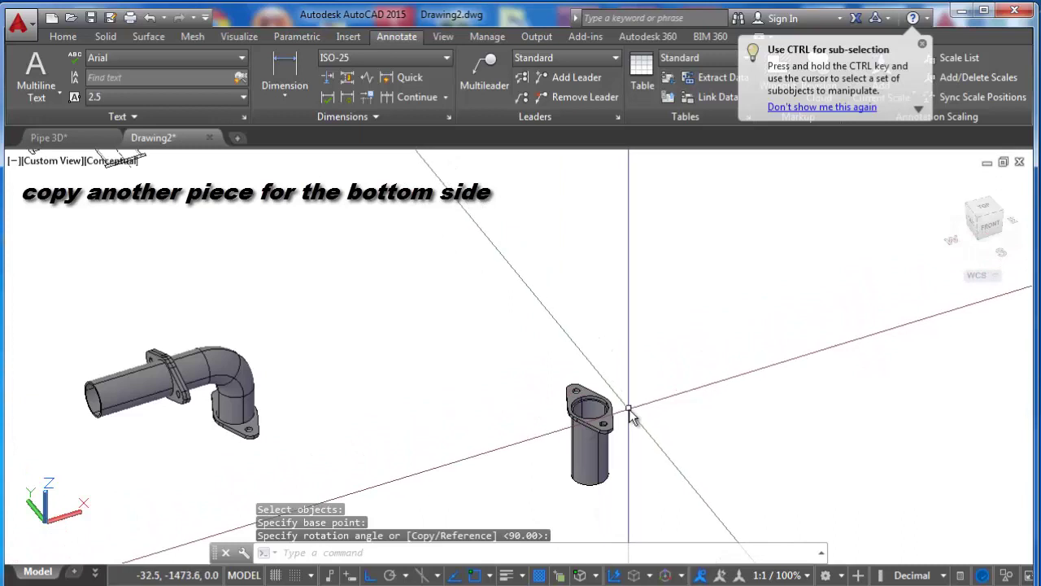
type("m")
Move the upright tube so its flange sits under the elbow's lower flange.
key("Return")
left_click(601, 420)
scroll(599, 423, "up", 3)
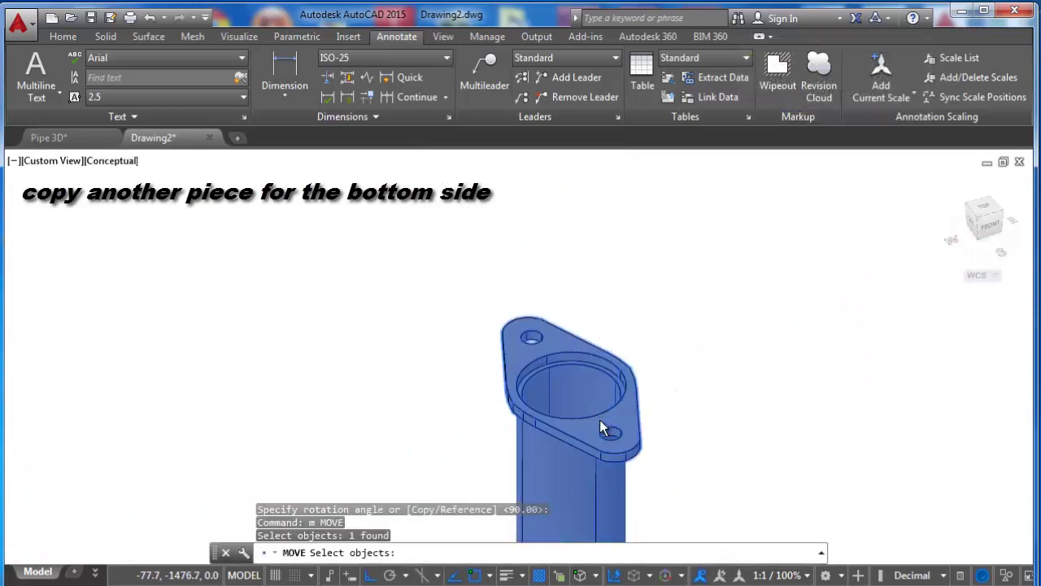
key("Return")
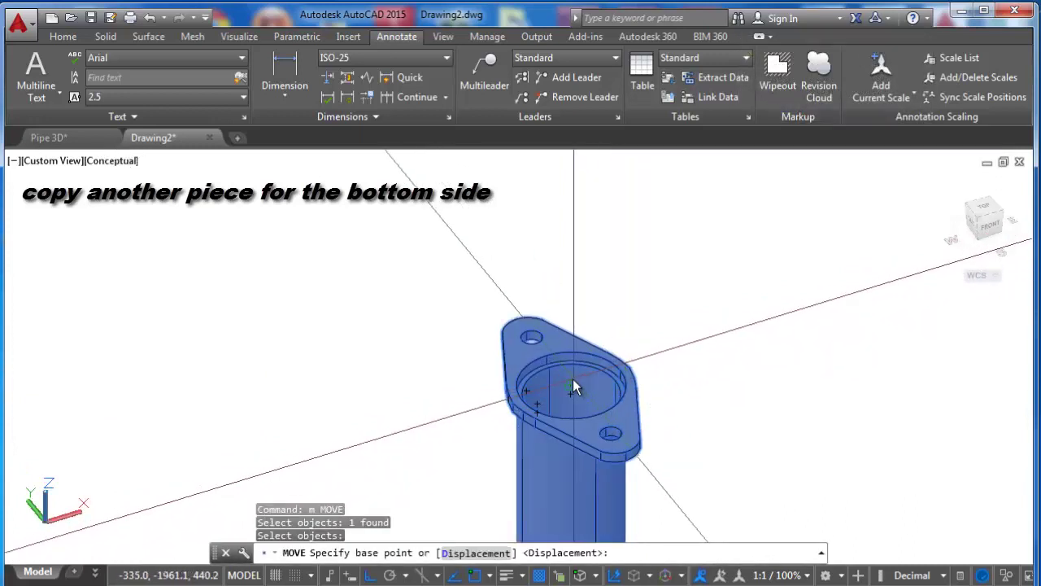
left_click(573, 386)
scroll(573, 387, "down", 3)
scroll(464, 418, "down", 2)
scroll(372, 365, "up", 5)
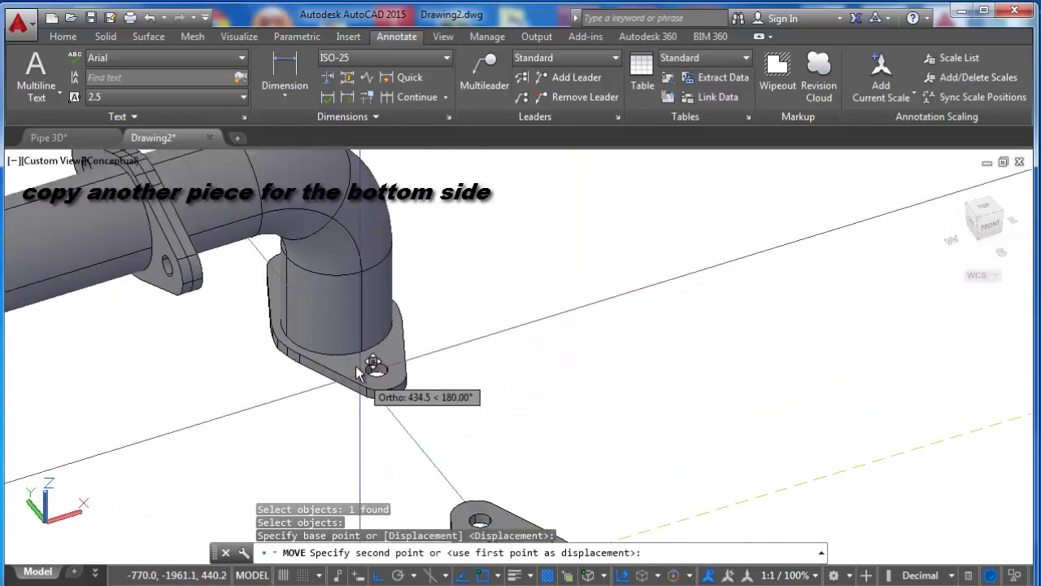
left_click(339, 321)
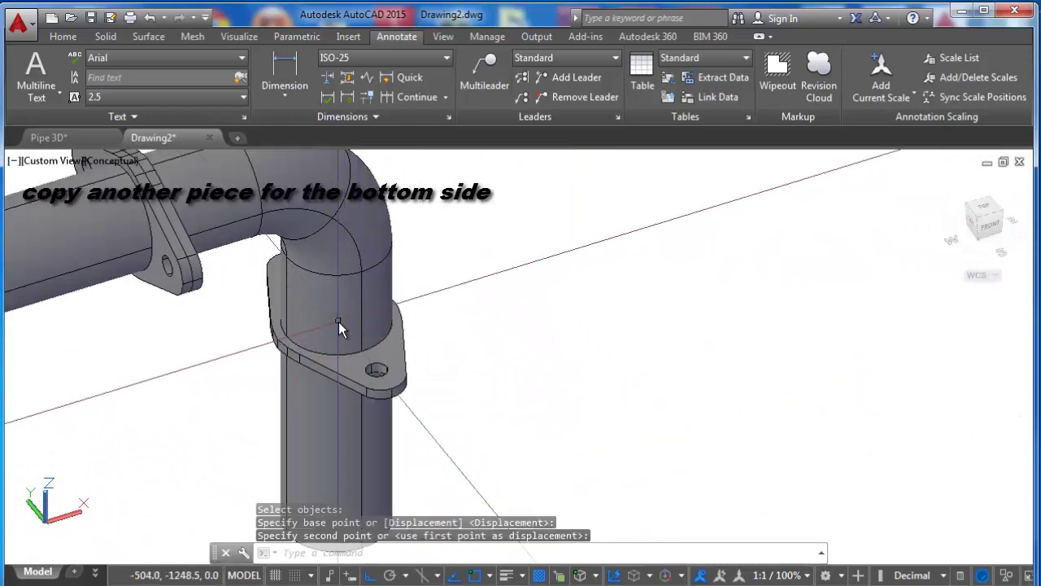
Move the vertical tube again with a displacement of 5.
type("m")
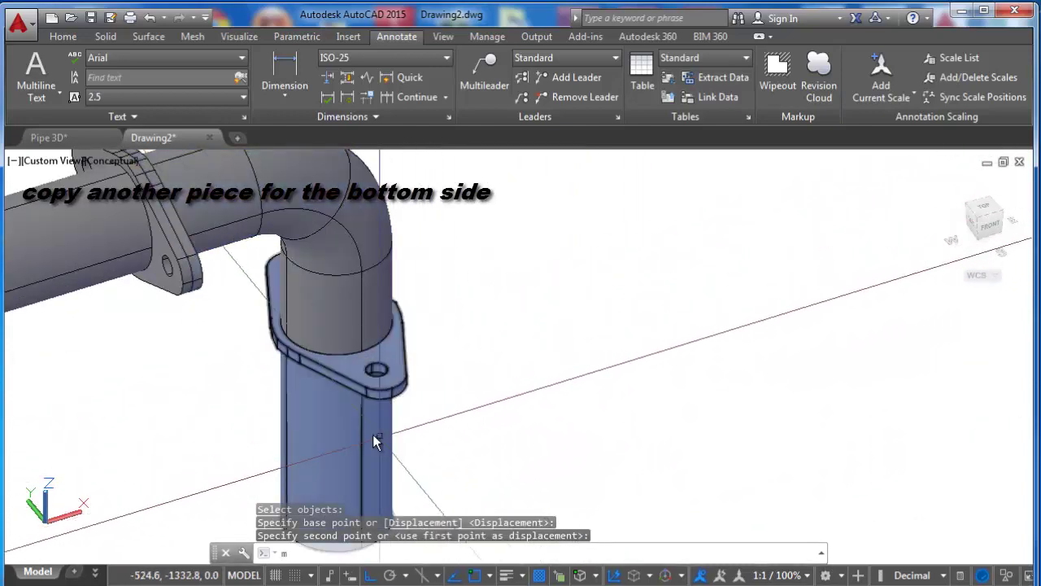
key("Return")
left_click(364, 439)
key("Return")
left_click(480, 387)
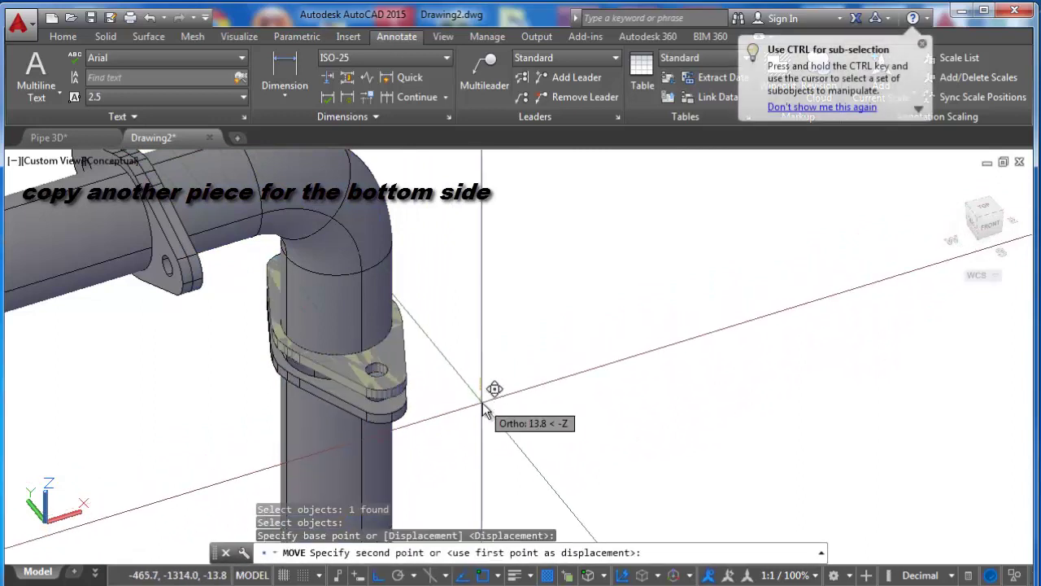
type("5")
key("Return")
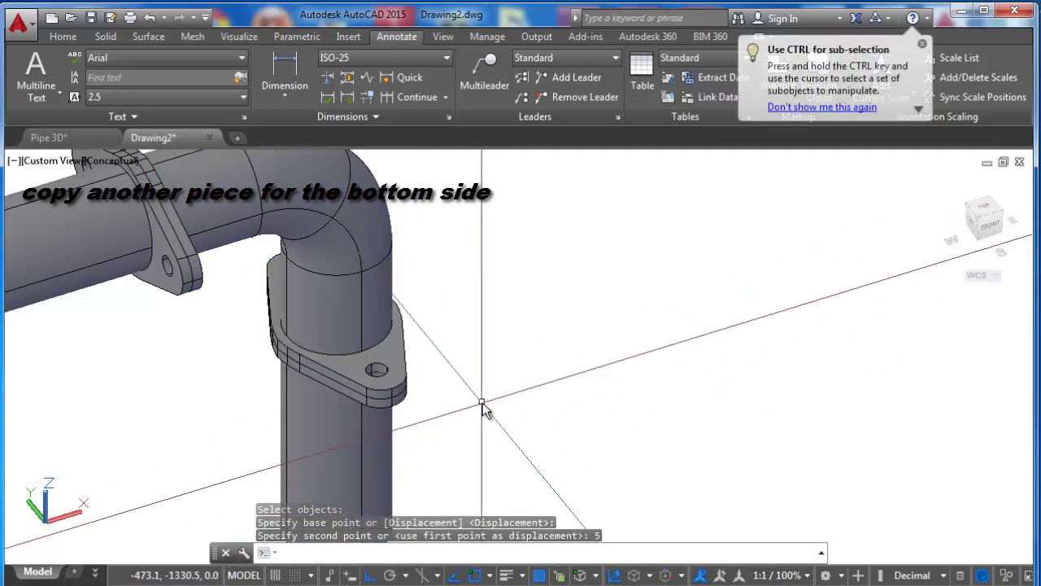
scroll(481, 406, "down", 3)
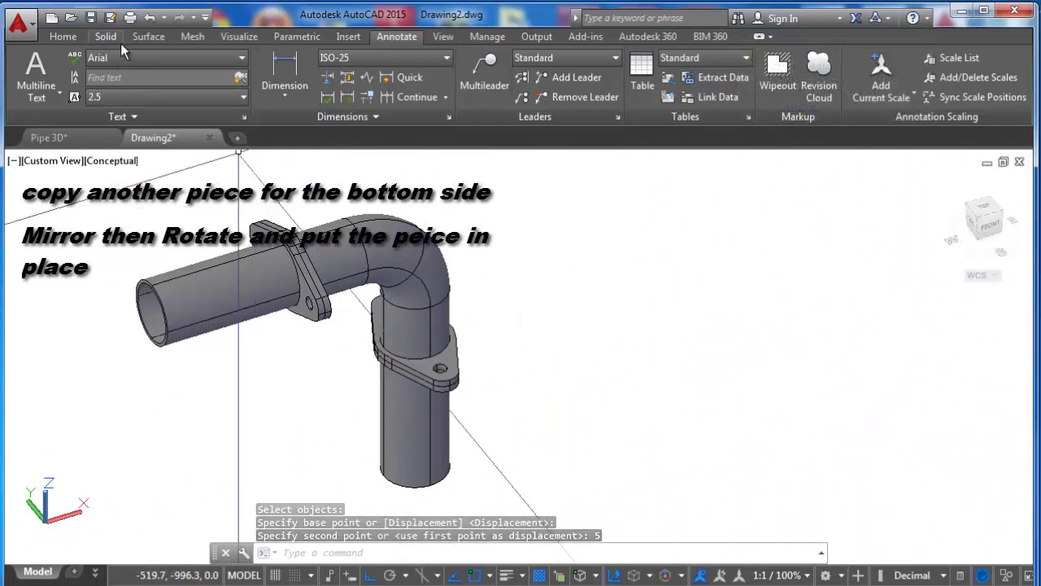
Turn on the Navigation Bar and orbit the model to a new angle.
left_click(440, 39)
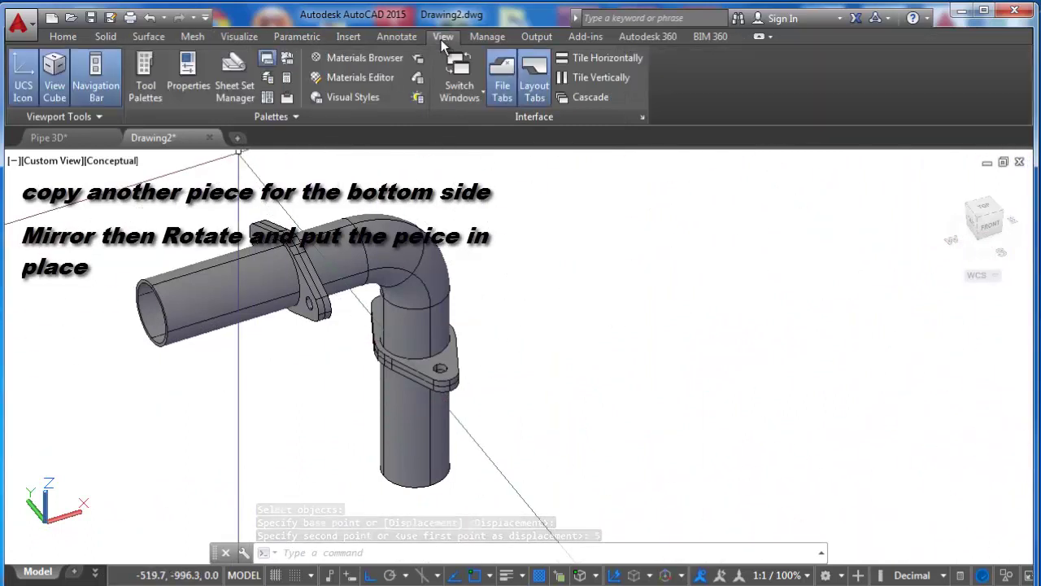
left_click(101, 74)
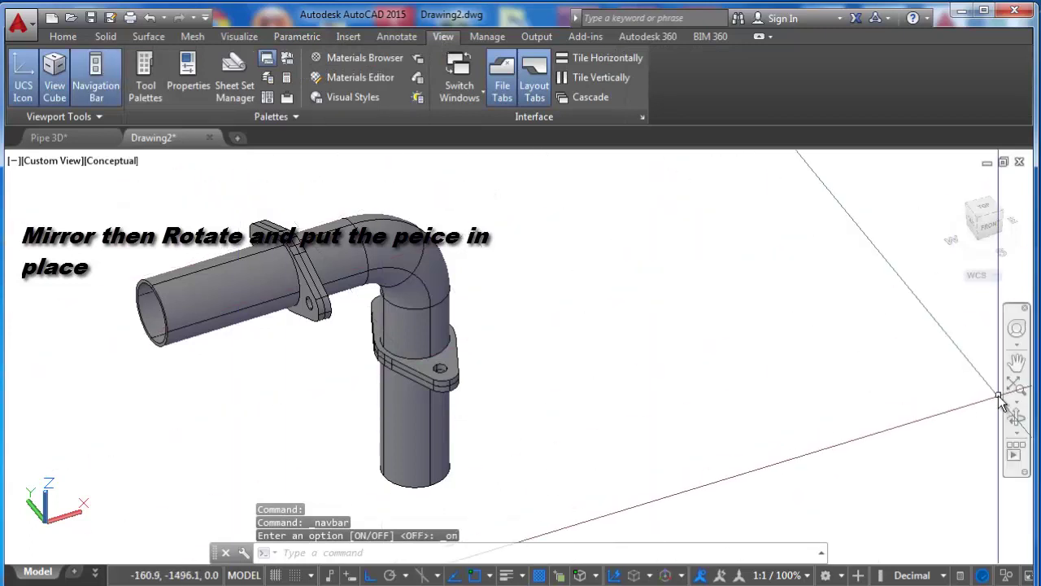
left_click(1017, 419)
left_click_drag(501, 349, 316, 349)
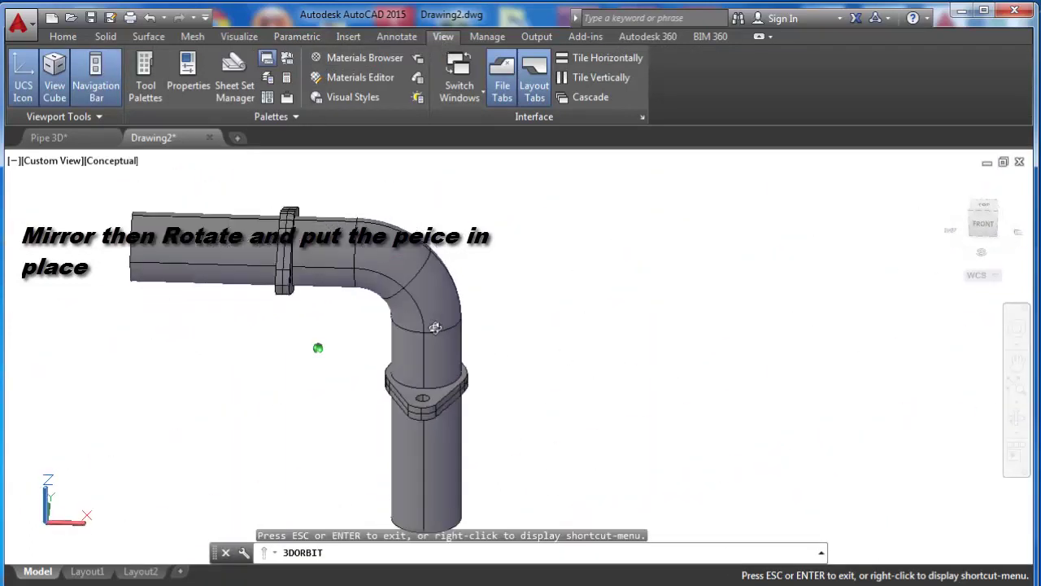
left_click_drag(390, 302, 386, 317)
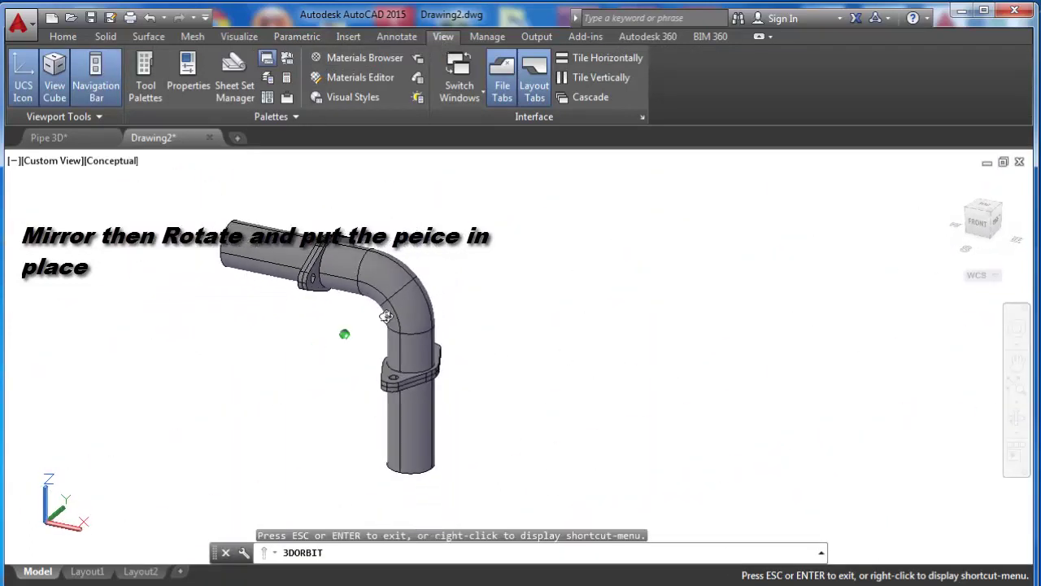
right_click(443, 219)
left_click(478, 233)
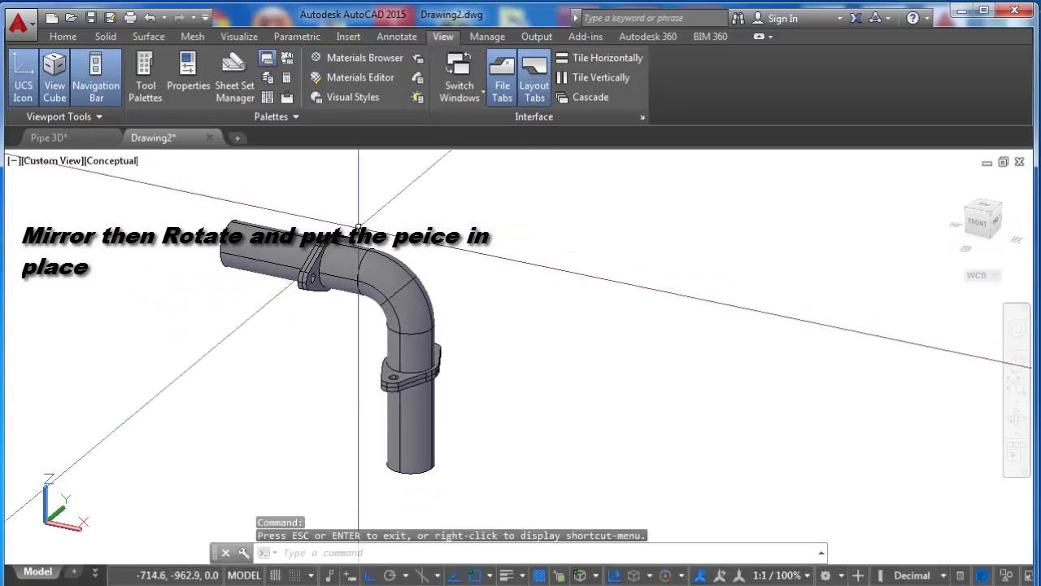
Move the left horizontal tube away from the elbow.
type("m")
key("Return")
left_click(248, 241)
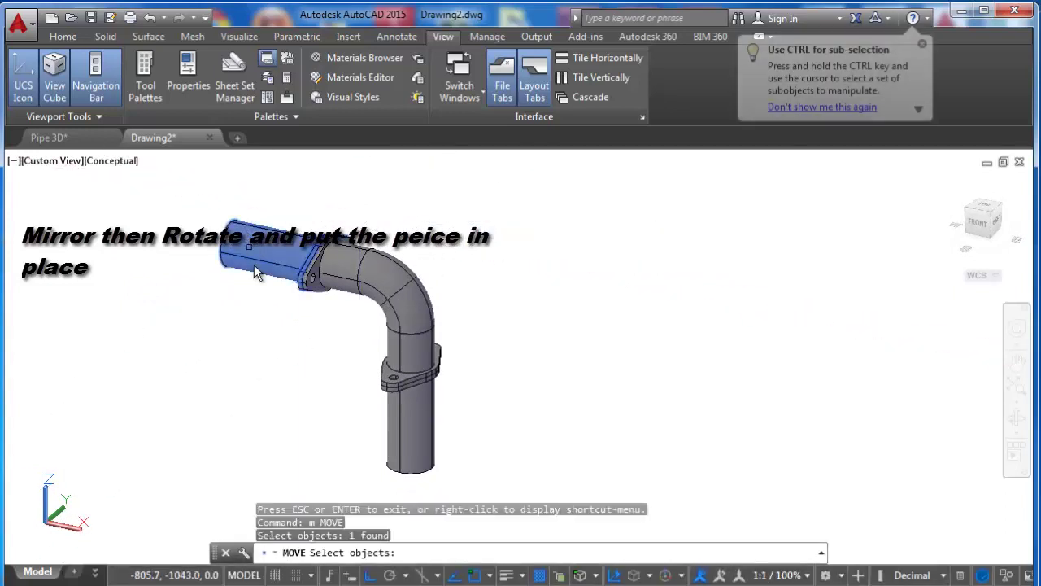
key("Return")
left_click(261, 290)
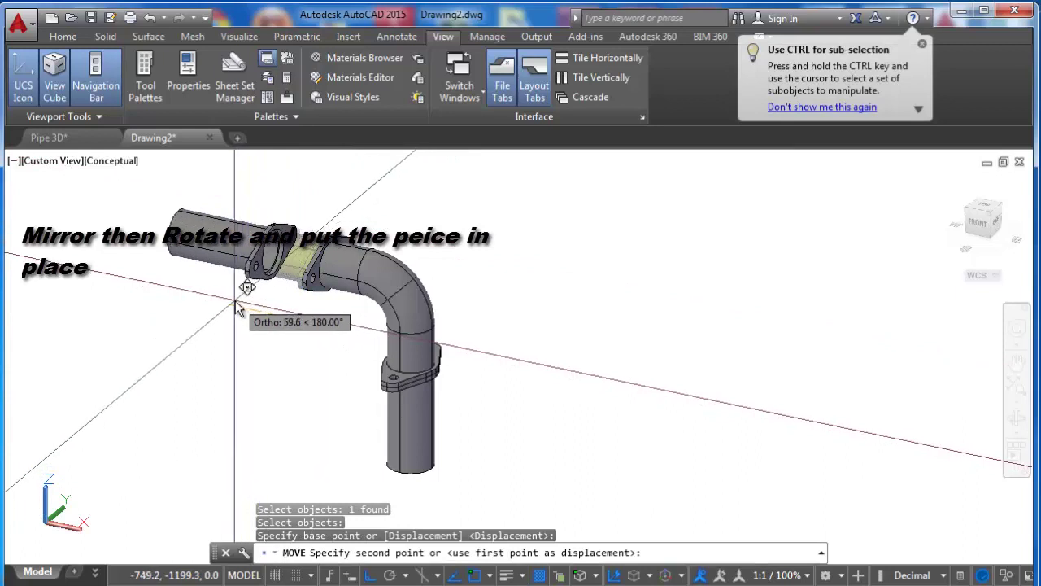
left_click(241, 306)
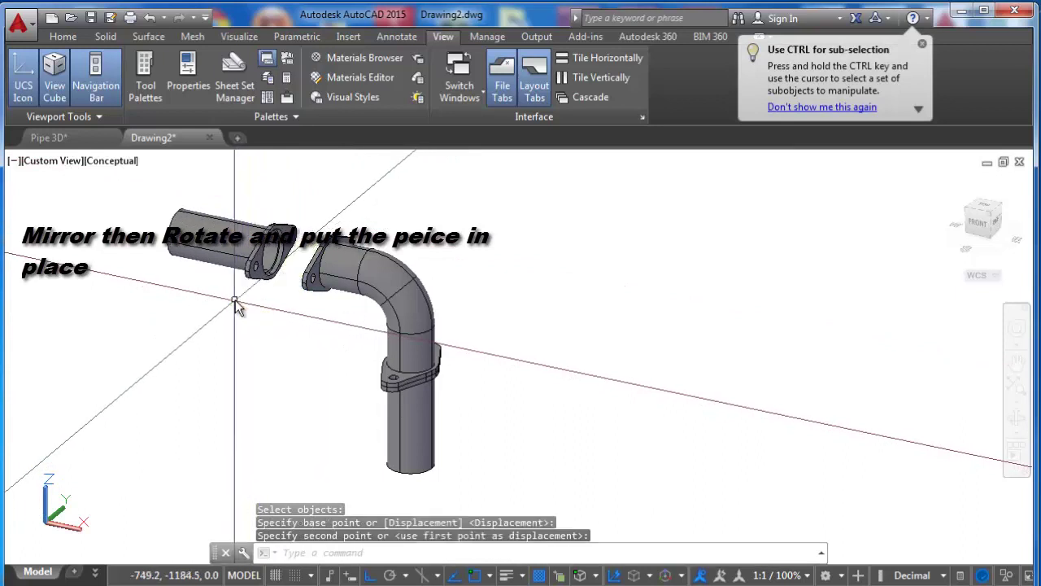
Move the lower tube down from the elbow, leaving a gap at the flanges.
key("Return")
left_click(399, 430)
key("Return")
left_click(512, 390)
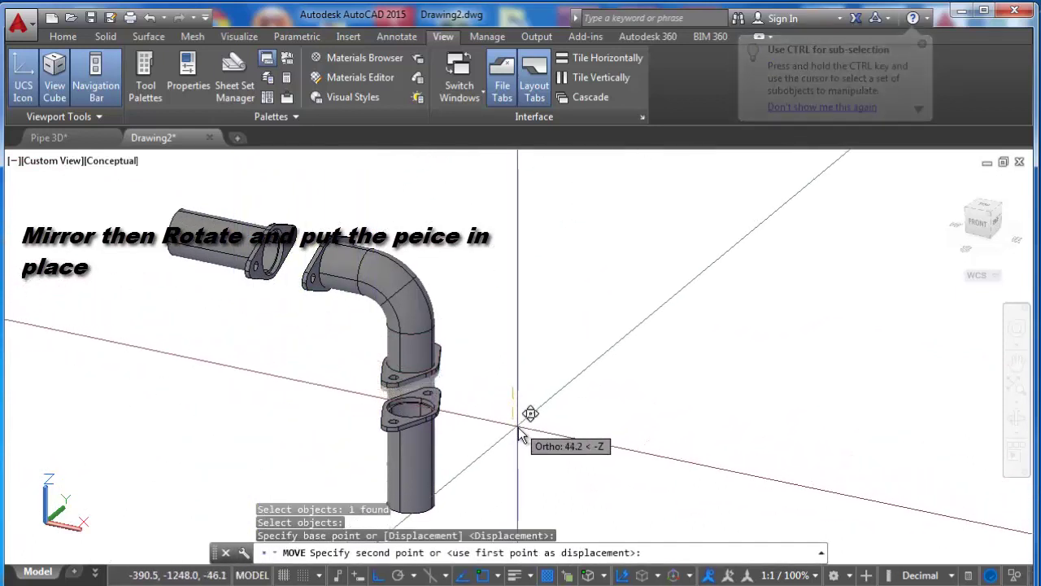
left_click(528, 415)
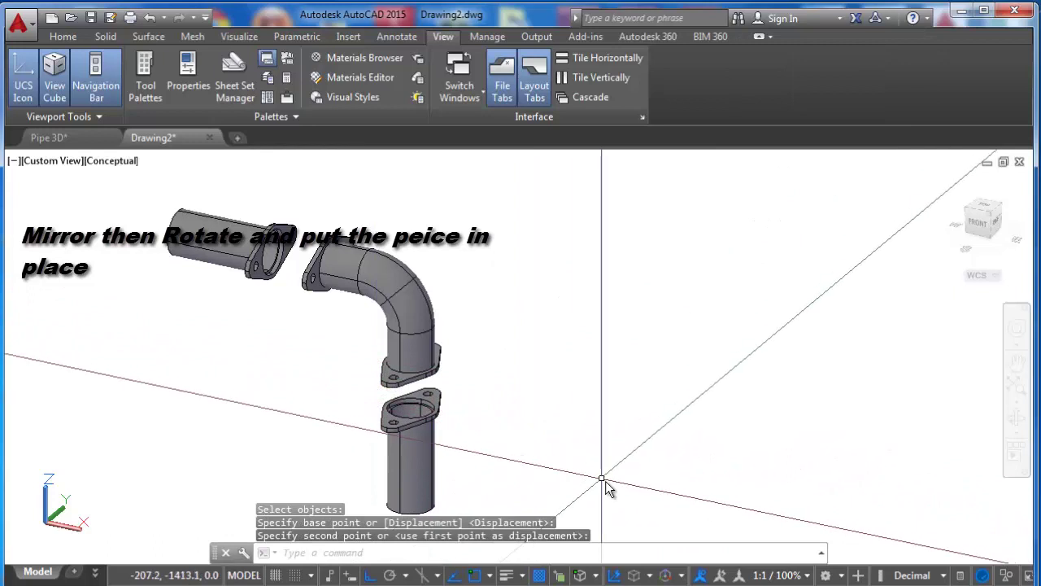
left_click(1015, 420)
left_click_drag(650, 505, 667, 424)
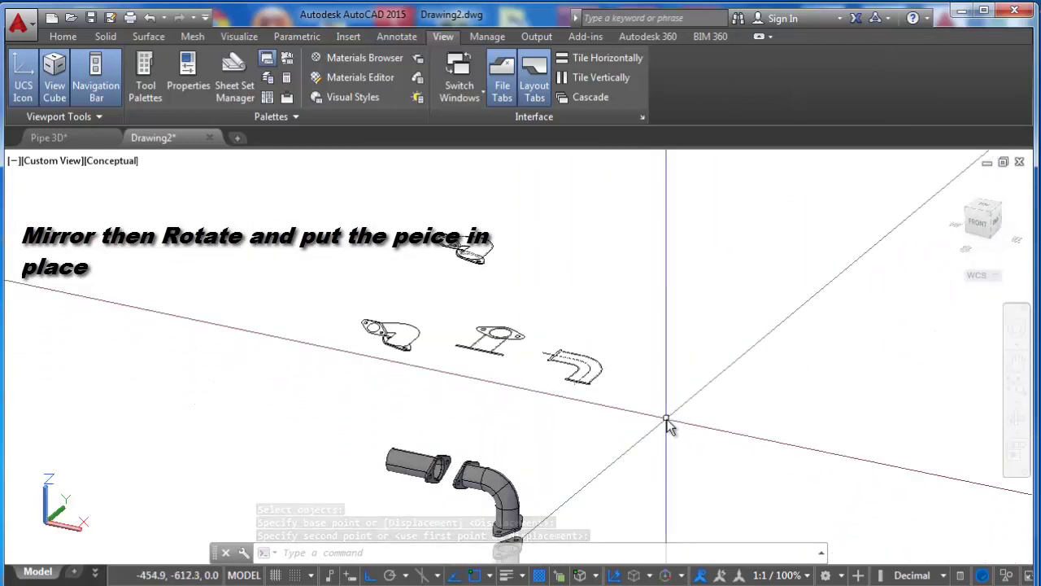
Erase the 21 flat profile sketch objects with a window selection.
type("e")
key("Return")
left_click(651, 401)
left_click(299, 207)
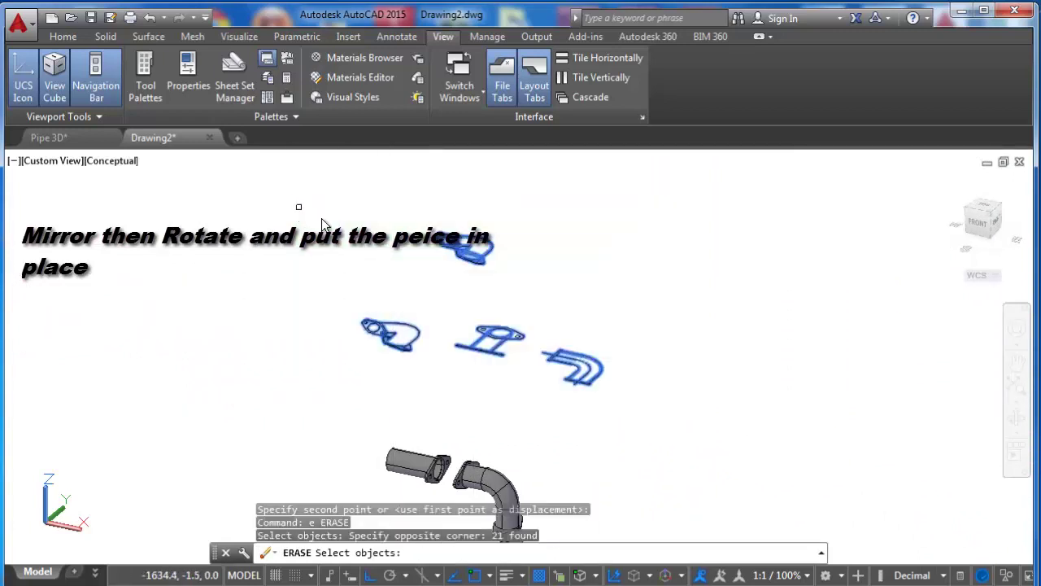
key("Return")
scroll(448, 277, "down", 2)
middle_click_drag(449, 281, 467, 474, "shift")
scroll(469, 472, "up", 3)
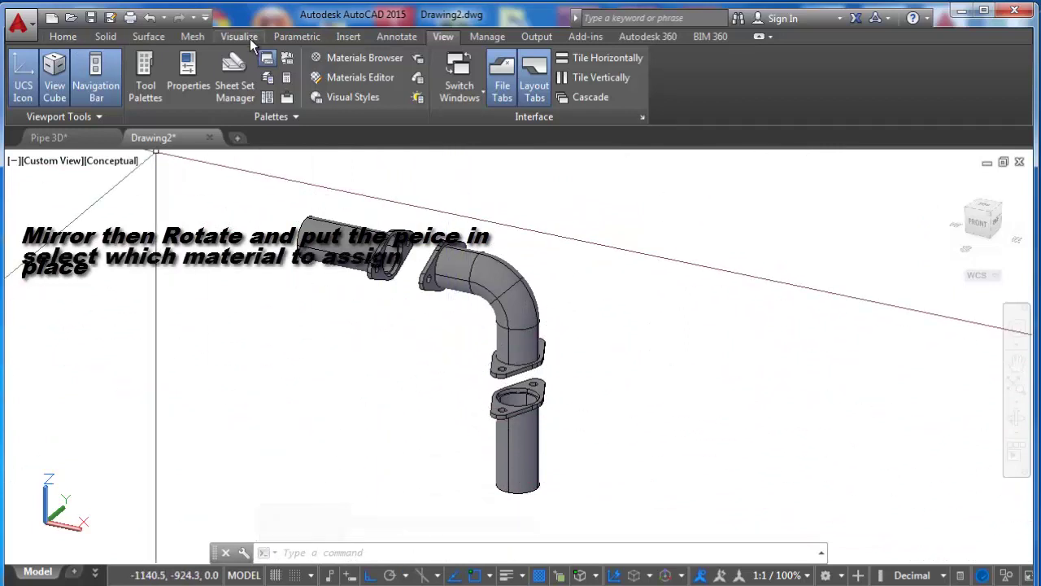
From the Materials Browser's Plastic category, assign LED - Red On to the elbow.
left_click(240, 36)
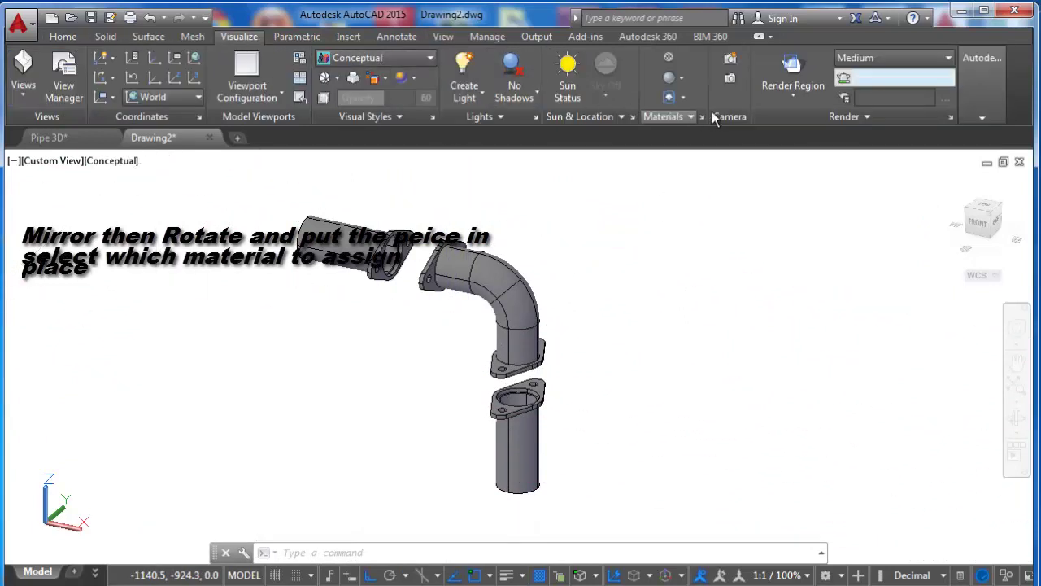
left_click(669, 58)
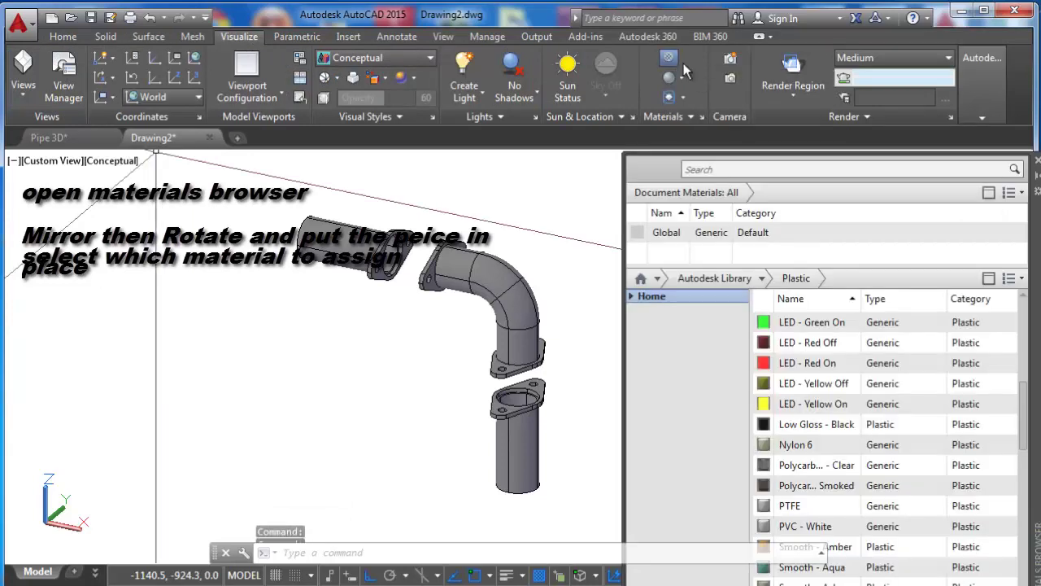
left_click(762, 278)
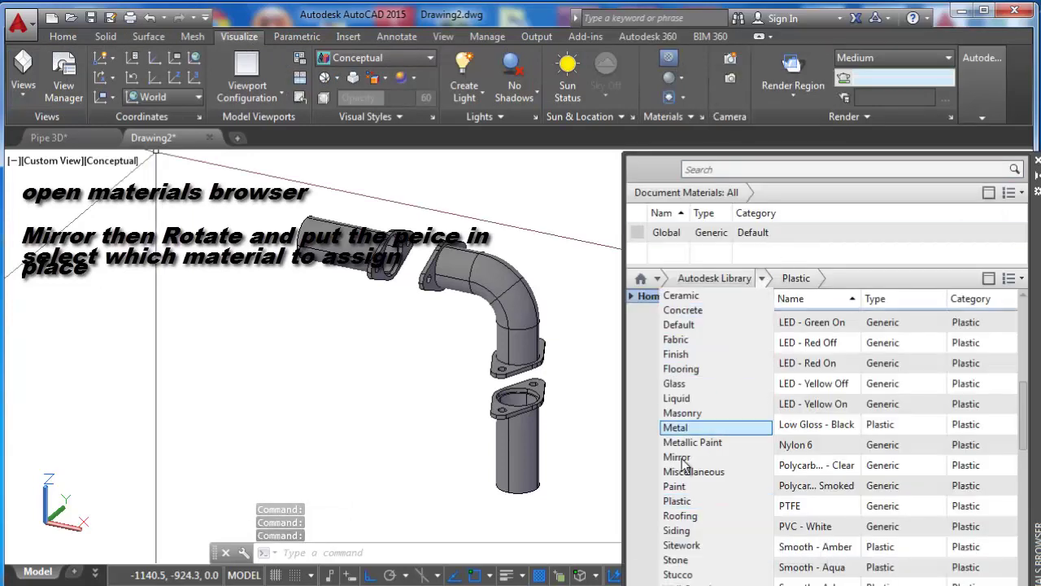
left_click(672, 504)
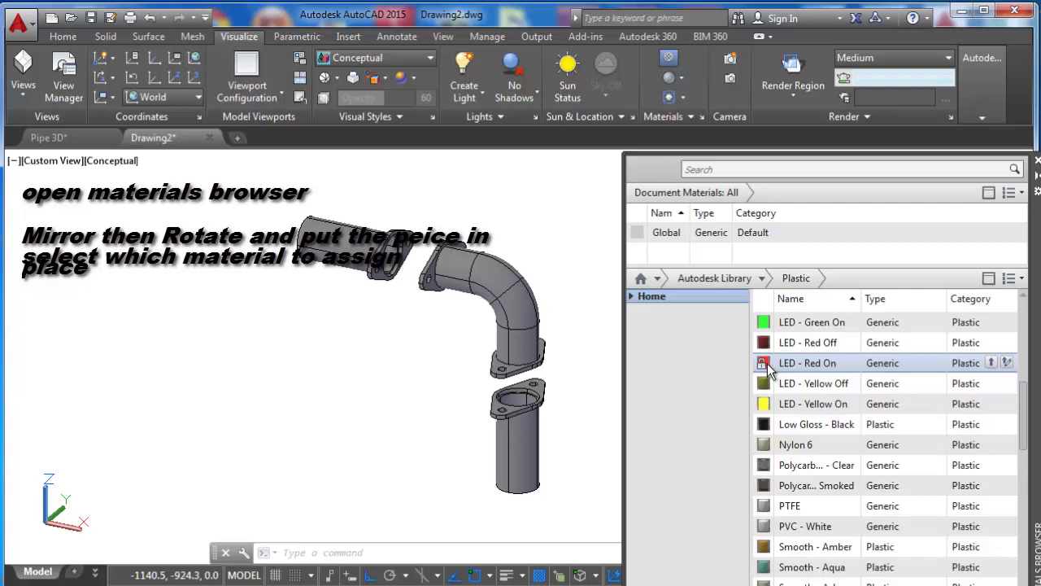
left_click_drag(784, 370, 529, 325)
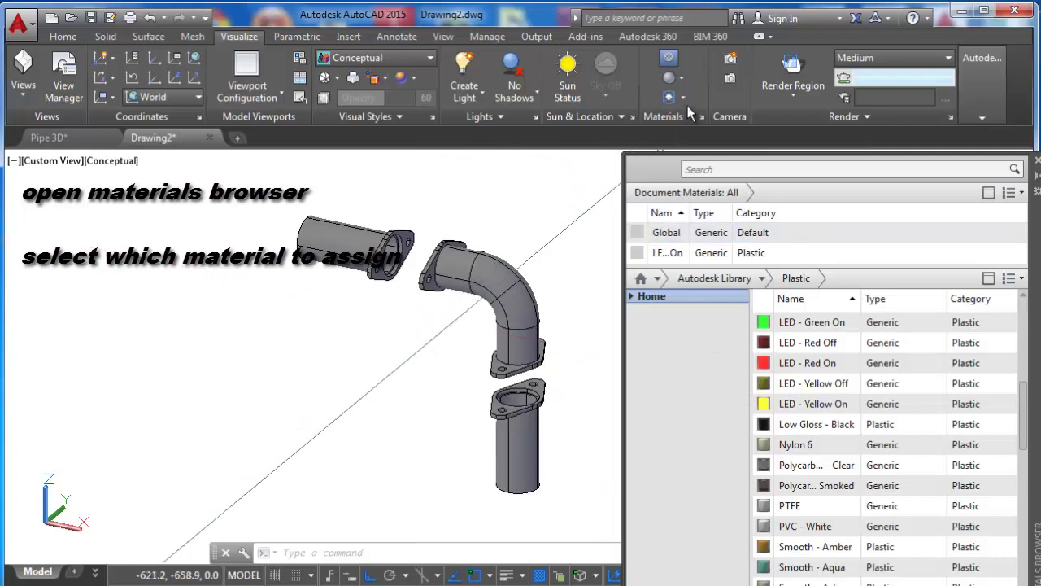
Show materials in the viewport, make both tubes LED - Yellow On and the elbow Low Gloss - Black.
left_click(681, 78)
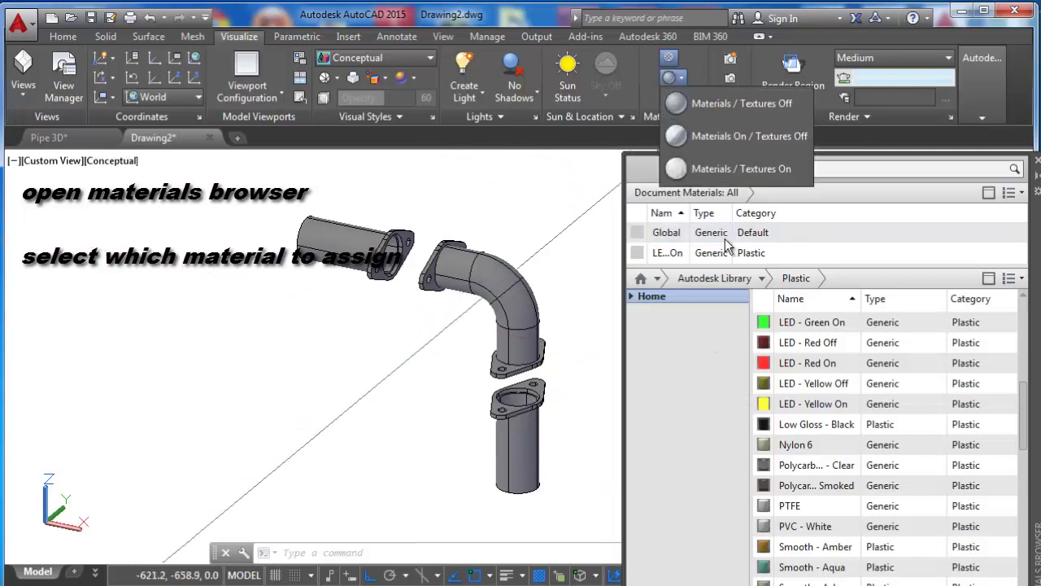
left_click(718, 139)
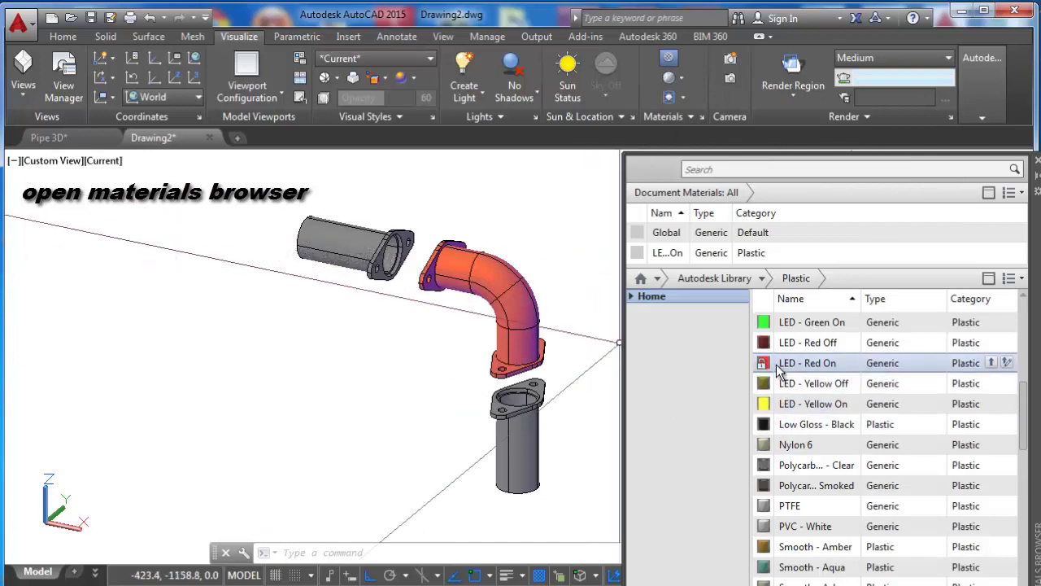
left_click_drag(776, 404, 690, 439)
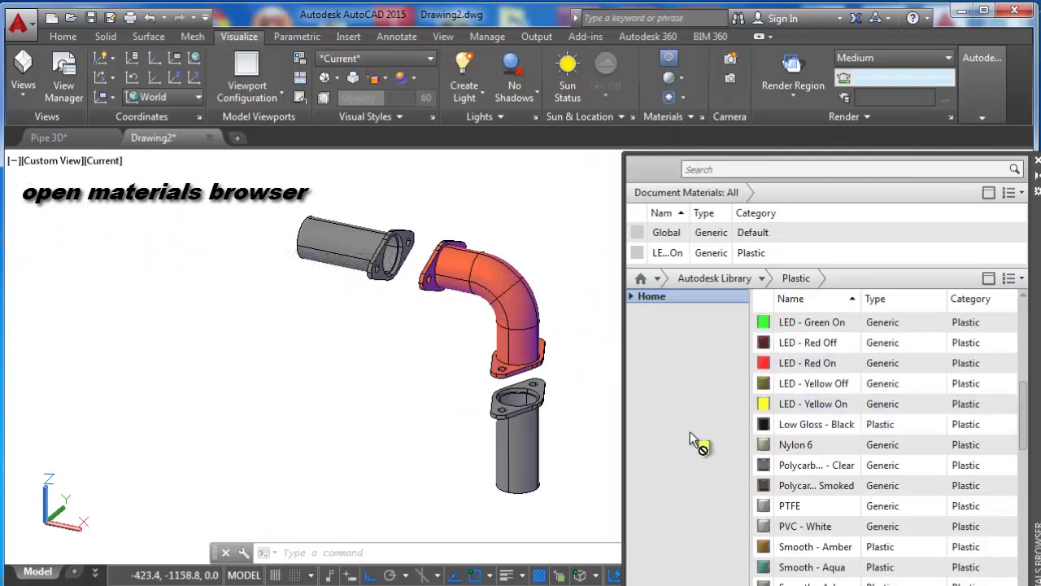
left_click_drag(512, 452, 516, 456)
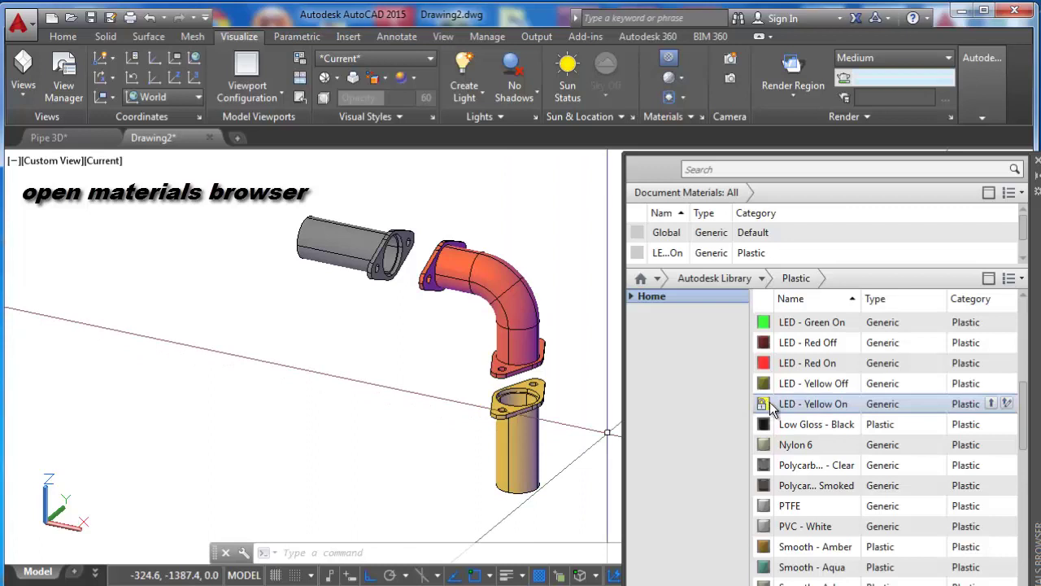
left_click_drag(771, 406, 417, 301)
left_click_drag(370, 259, 371, 261)
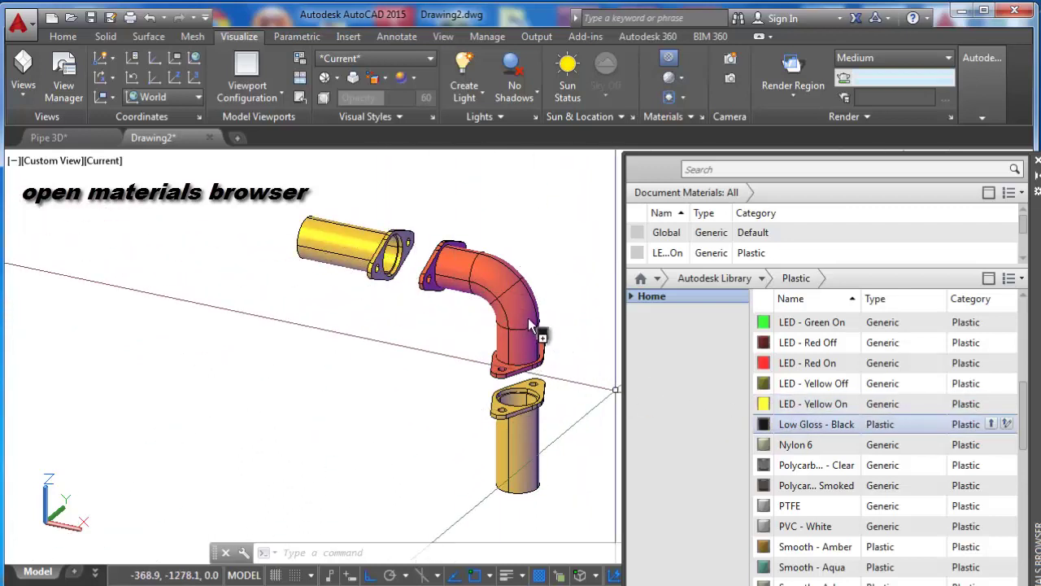
left_click_drag(533, 327, 530, 329)
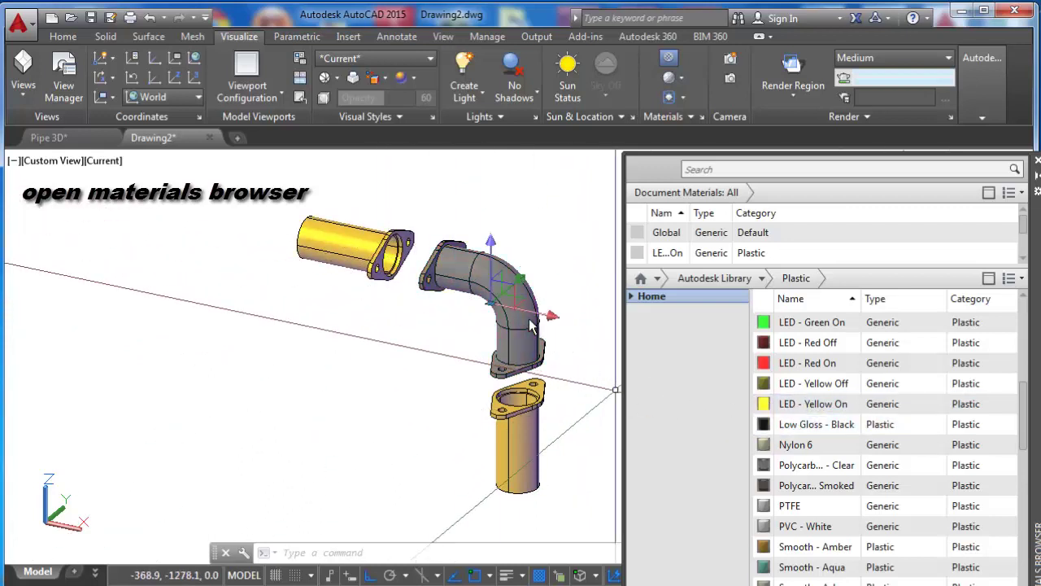
left_click(1033, 165)
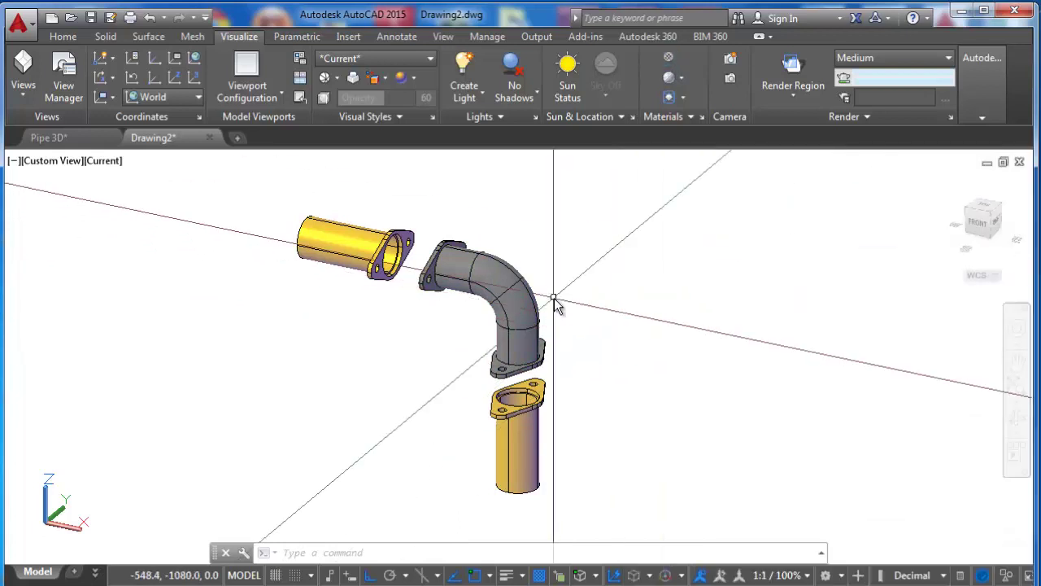
Orbit the coloured exploded assembly so the elbow sits above the lower tube.
left_click(1027, 424)
mouse_move(632, 418)
left_mouse_down()
mouse_move(480, 398)
mouse_move(562, 408)
mouse_move(577, 382)
mouse_move(541, 365)
mouse_move(497, 365)
mouse_move(444, 401)
mouse_move(427, 328)
mouse_move(488, 352)
mouse_move(602, 259)
left_mouse_up()
right_click(601, 255)
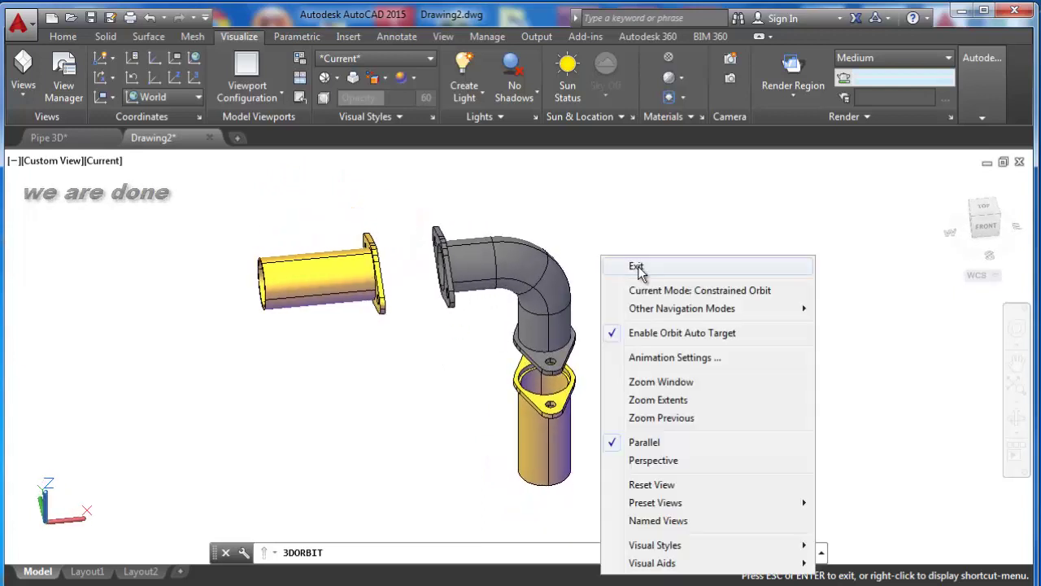